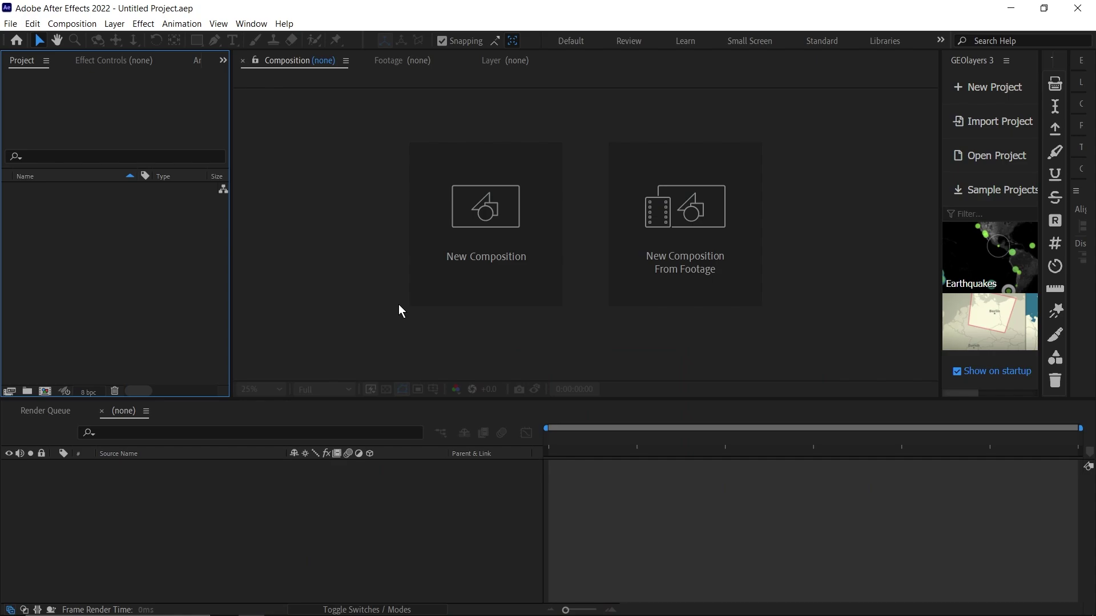
Create Comp 1 with a set duration and import detailed world map.ai as a composition.
click(463, 234)
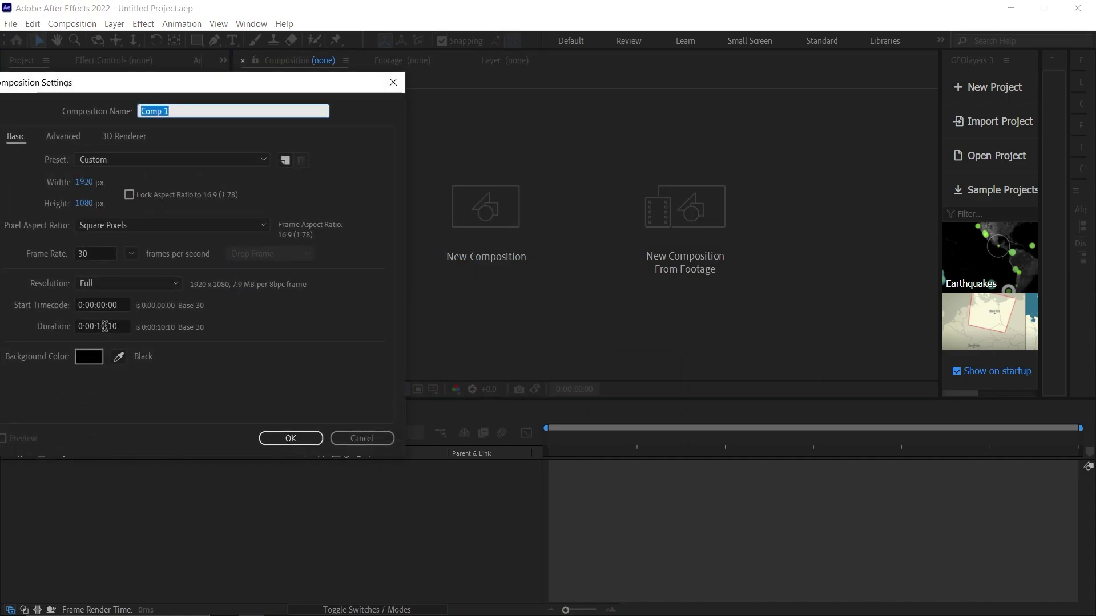
click(104, 326)
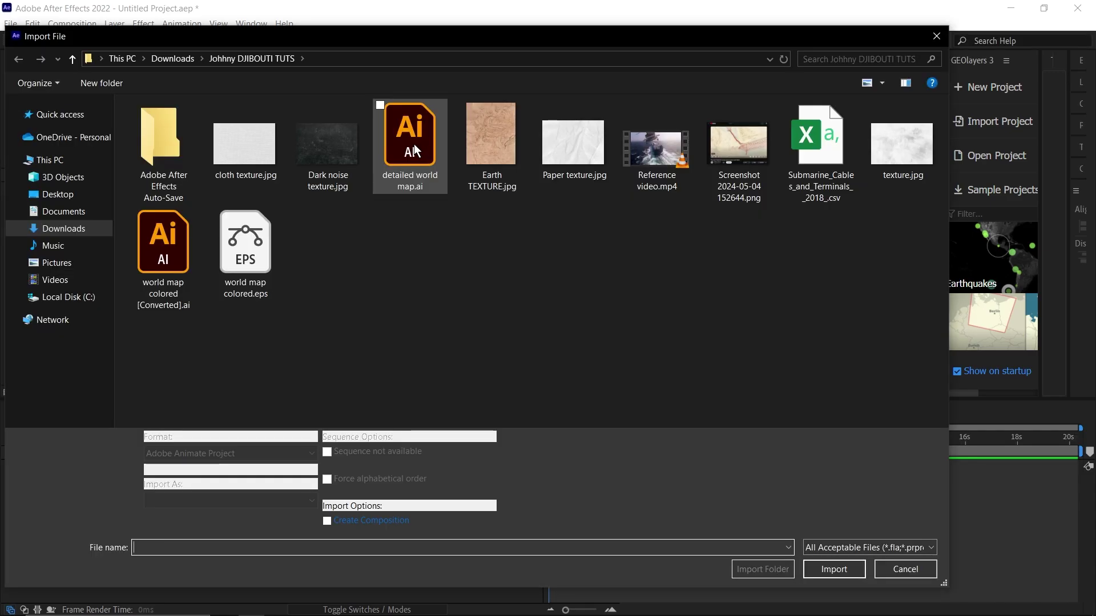
double_click(414, 150)
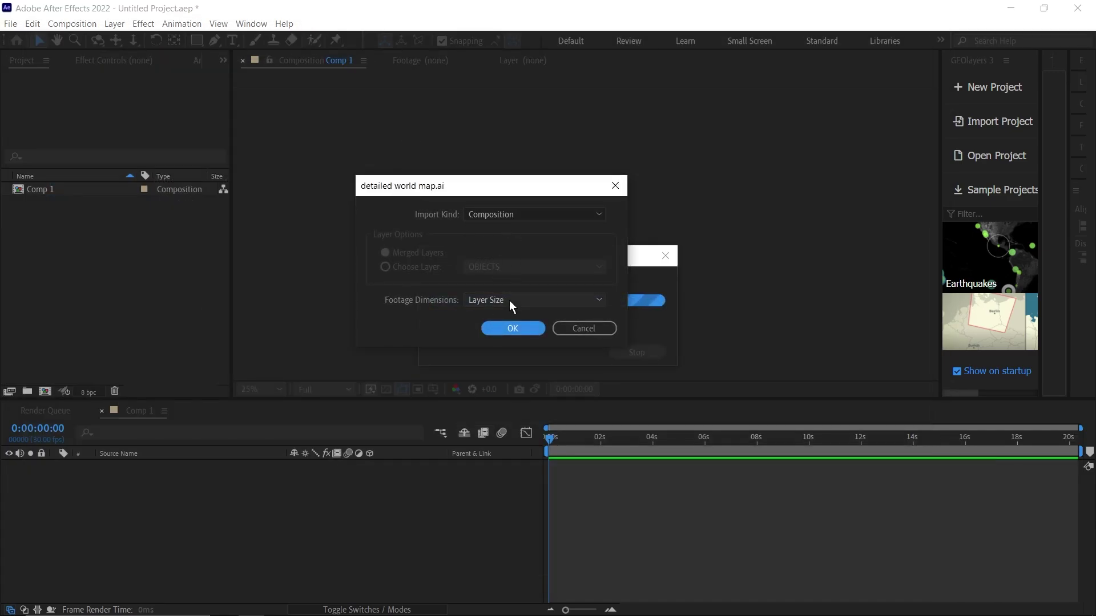
click(504, 329)
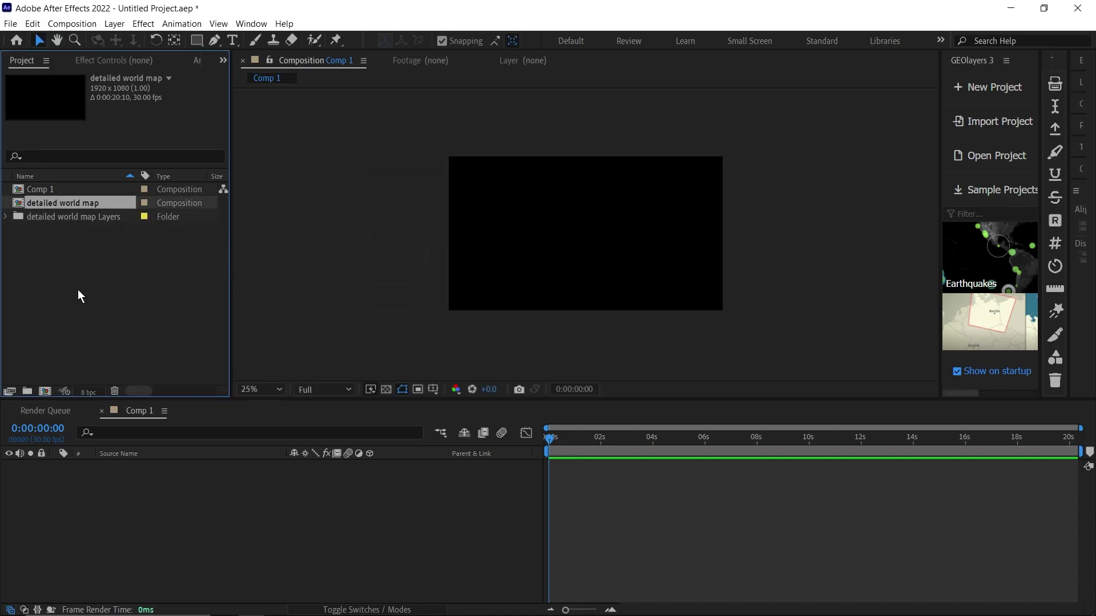
Import Paper texture.jpg into the project.
double_click(77, 289)
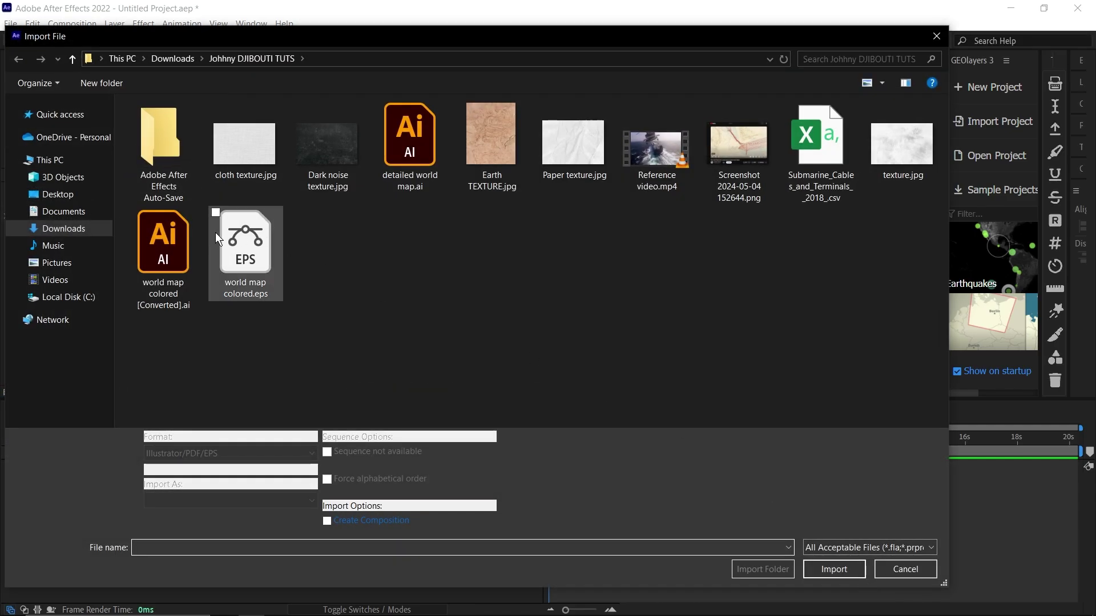
double_click(576, 148)
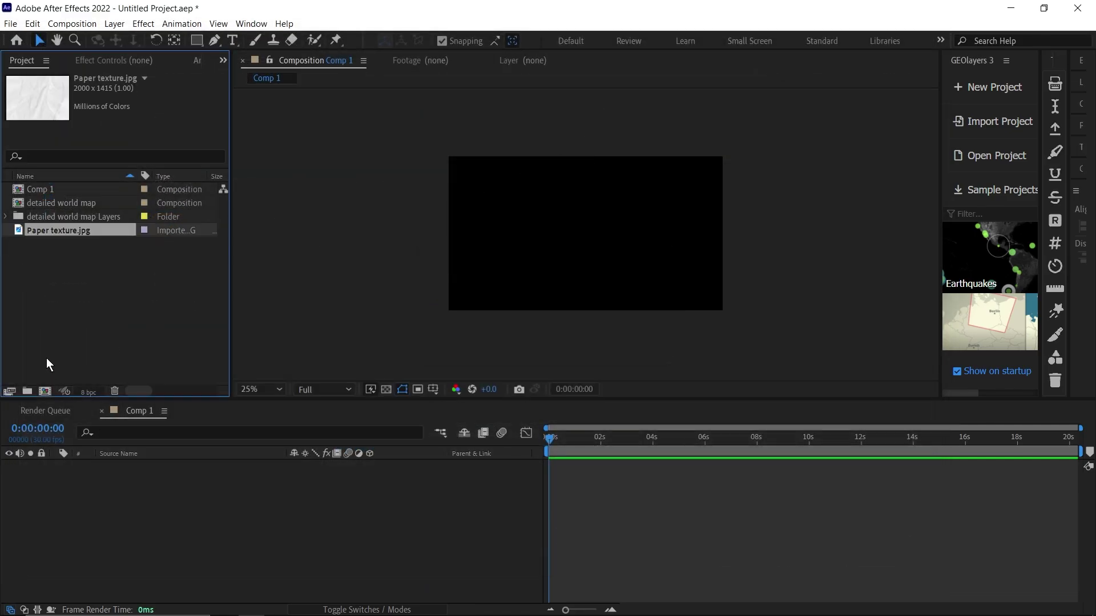
click(78, 311)
Add Paper texture.jpg and the map artwork from the layers folder to Comp 1, map on top.
click(77, 231)
drag(80, 234, 108, 516)
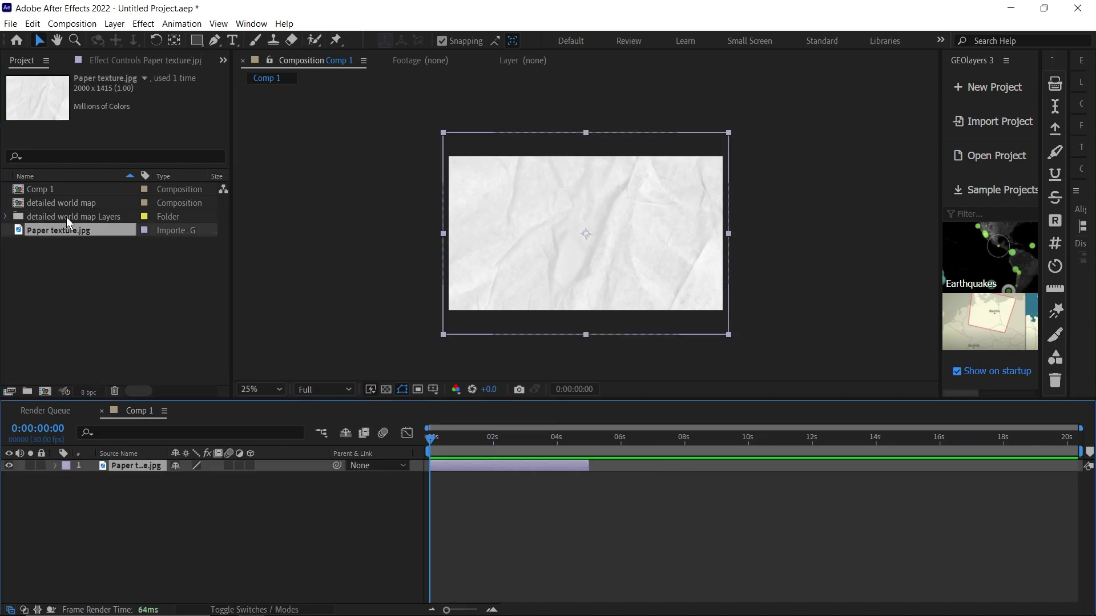
click(6, 216)
click(74, 230)
drag(74, 230, 118, 467)
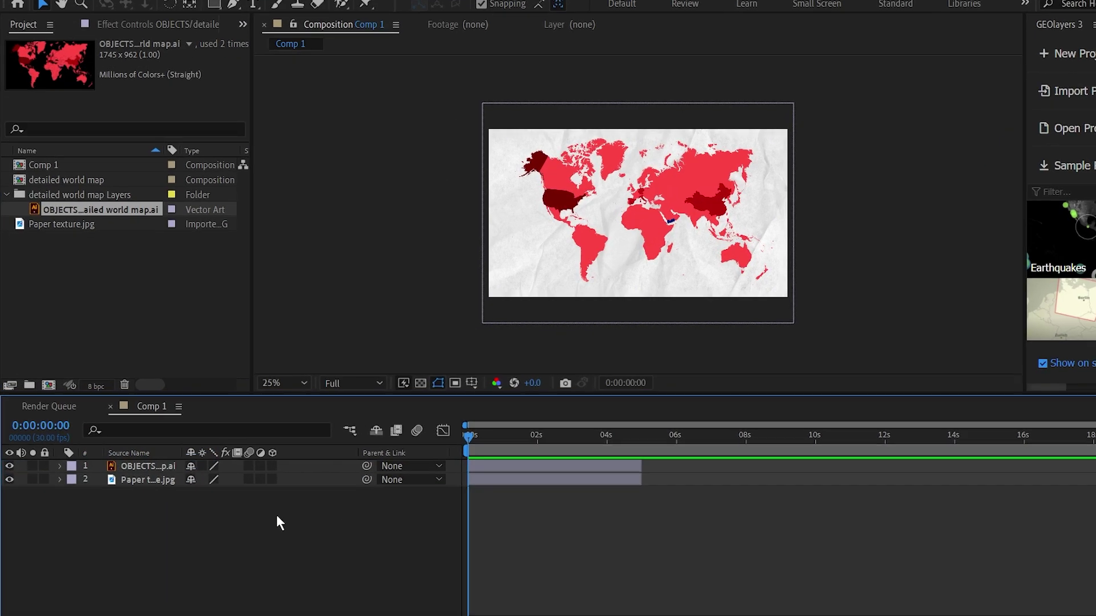
Stretch both layers to about 12 seconds and make the map and paper layers 3D.
drag(588, 466, 782, 472)
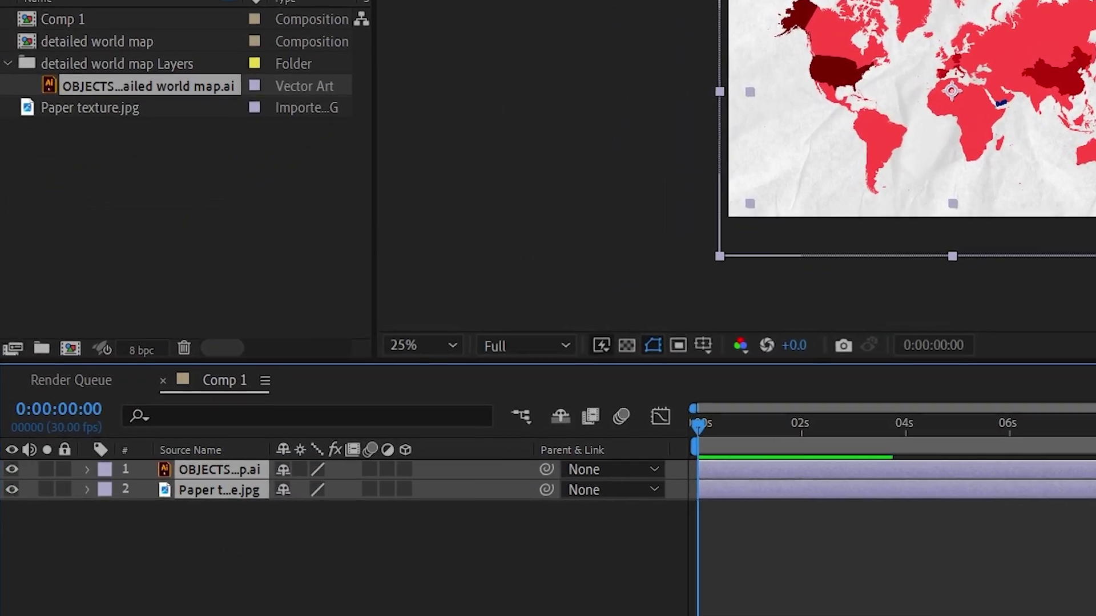
key(ctrl+shift+a)
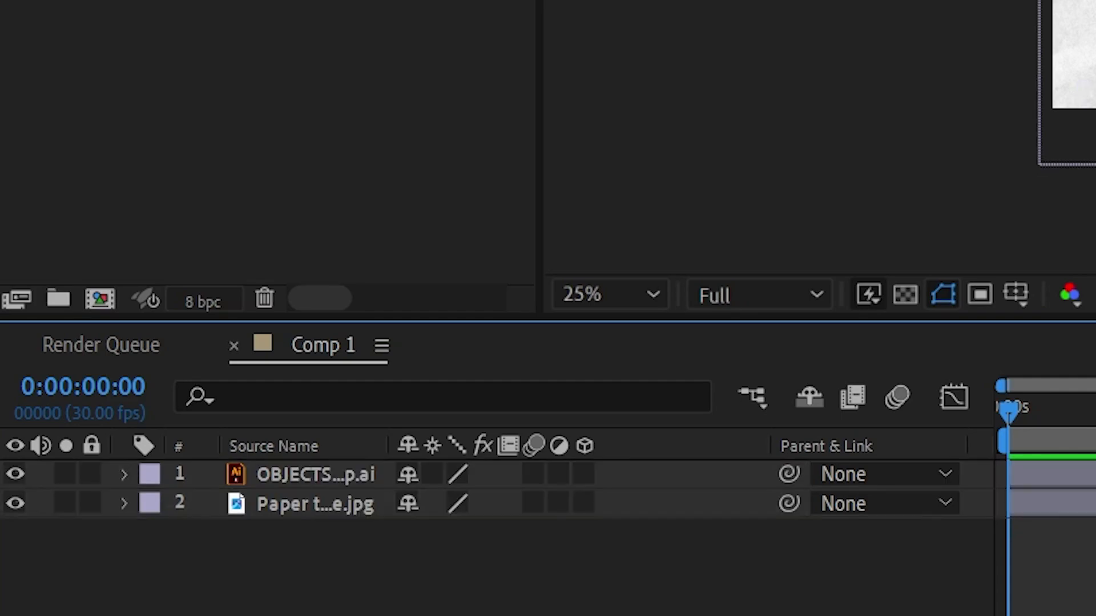
click(583, 474)
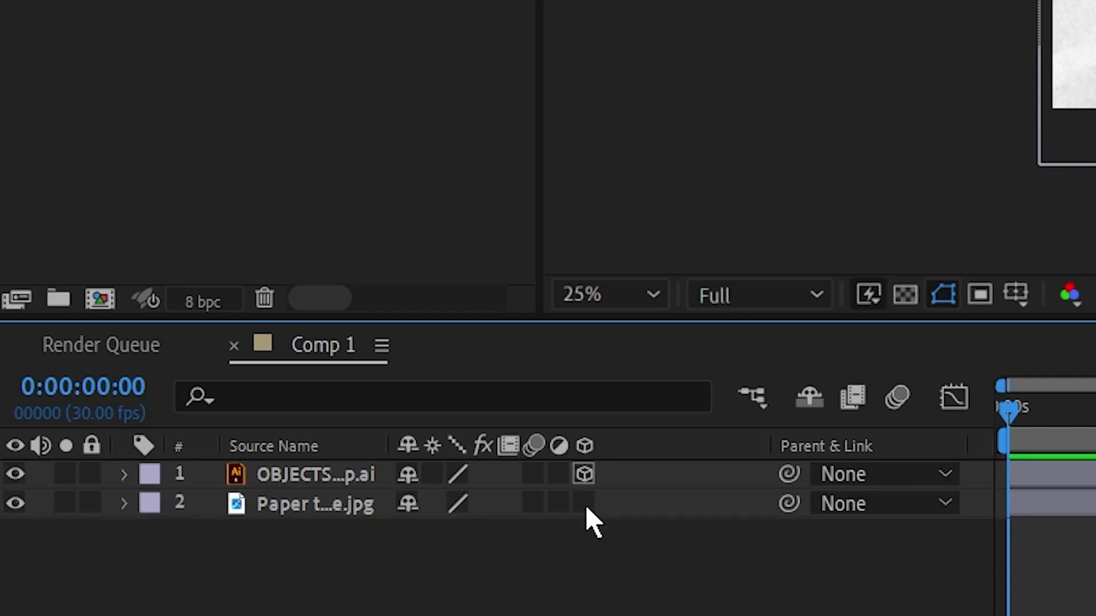
click(584, 504)
click(317, 510)
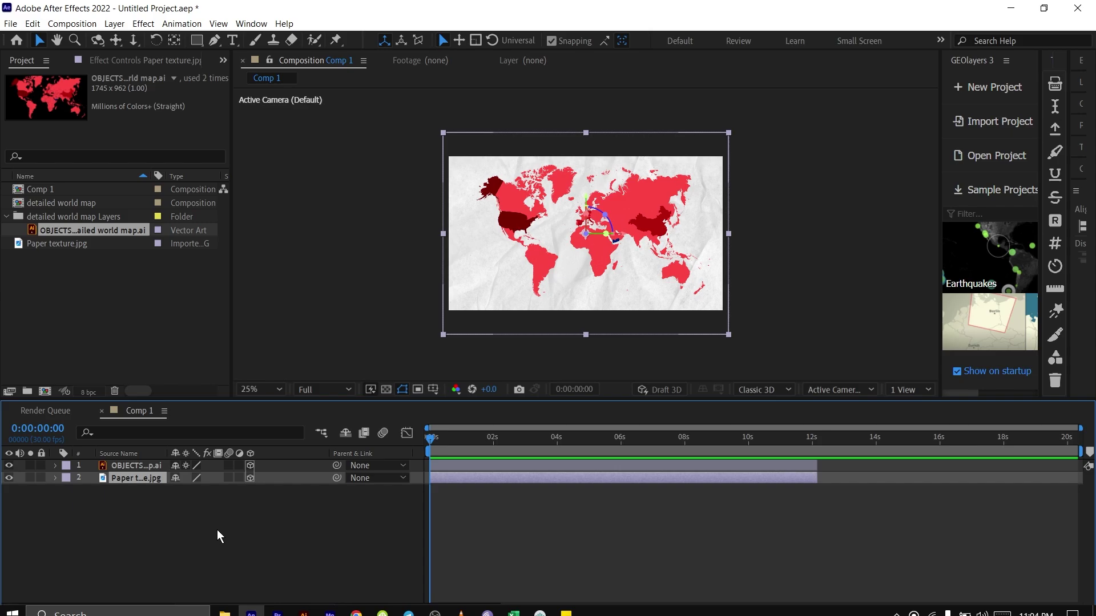
click(214, 535)
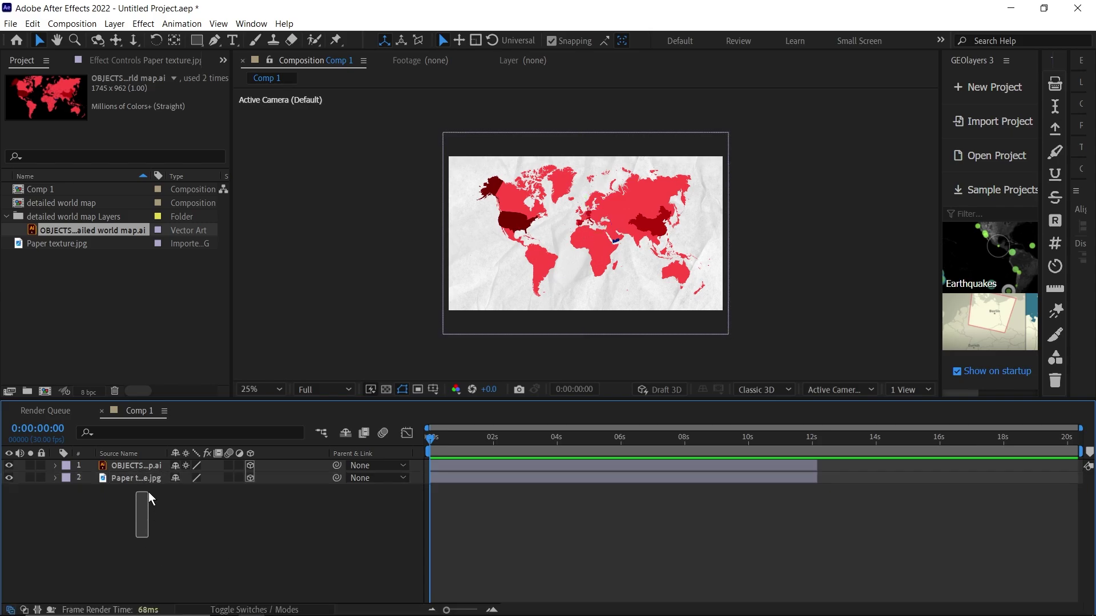
Pre-compose the map and paper layers into Pre-comp 1.
drag(149, 499, 143, 474)
right_click(137, 481)
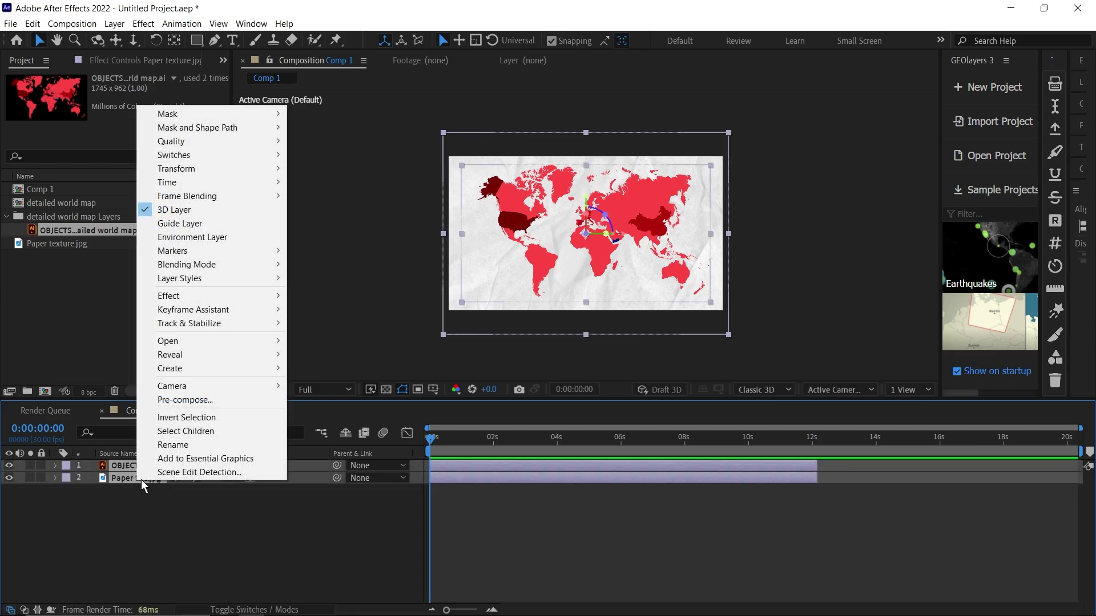
click(191, 399)
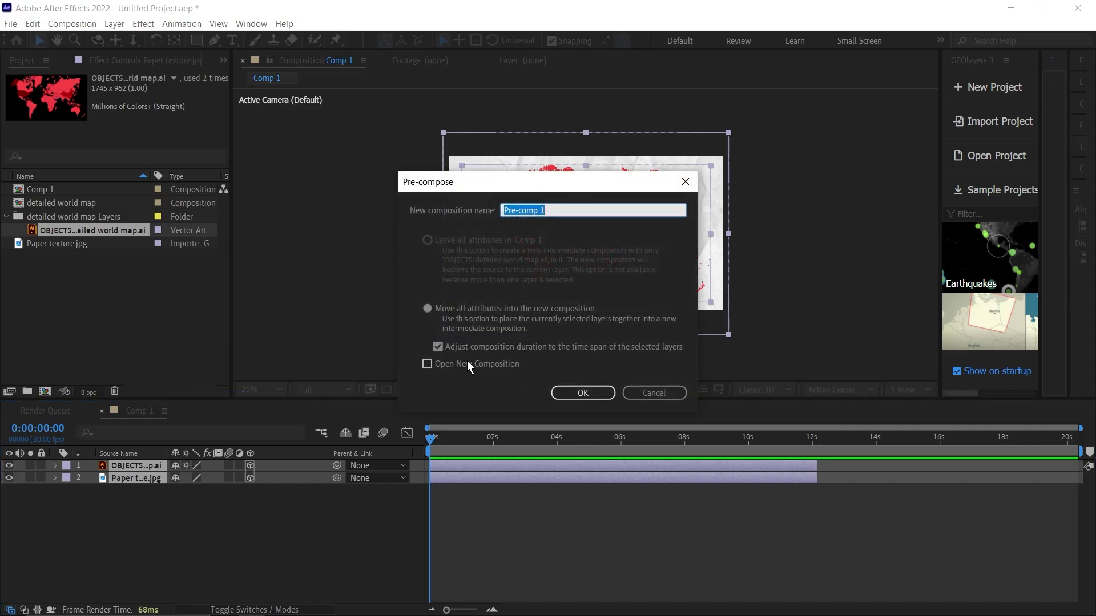
click(580, 392)
Turn on Collapse Transformations and 3D Layer for Pre-comp 1.
click(266, 543)
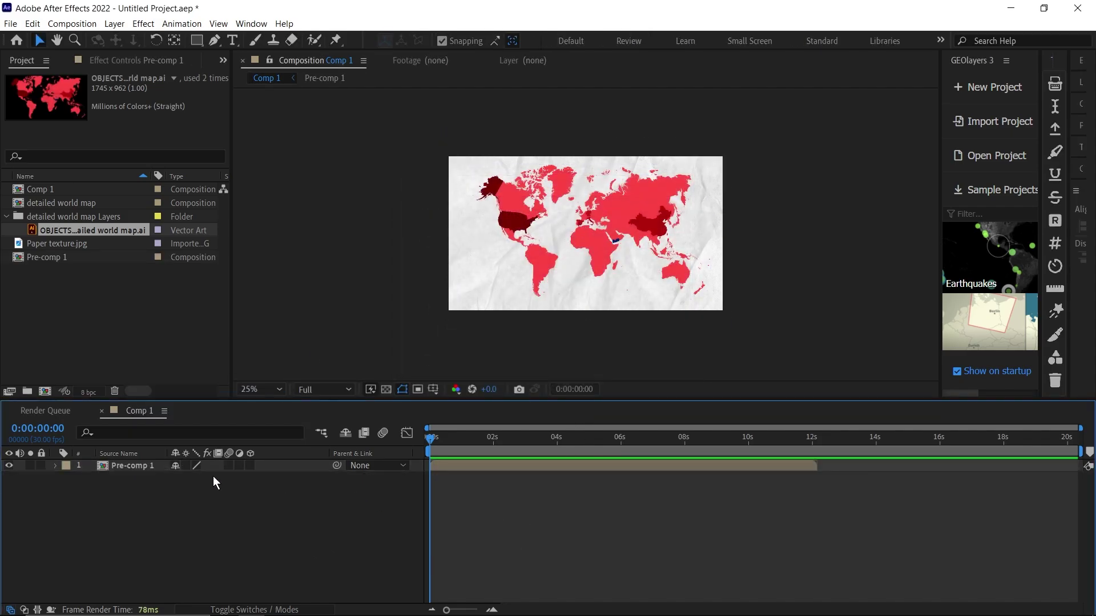
click(186, 465)
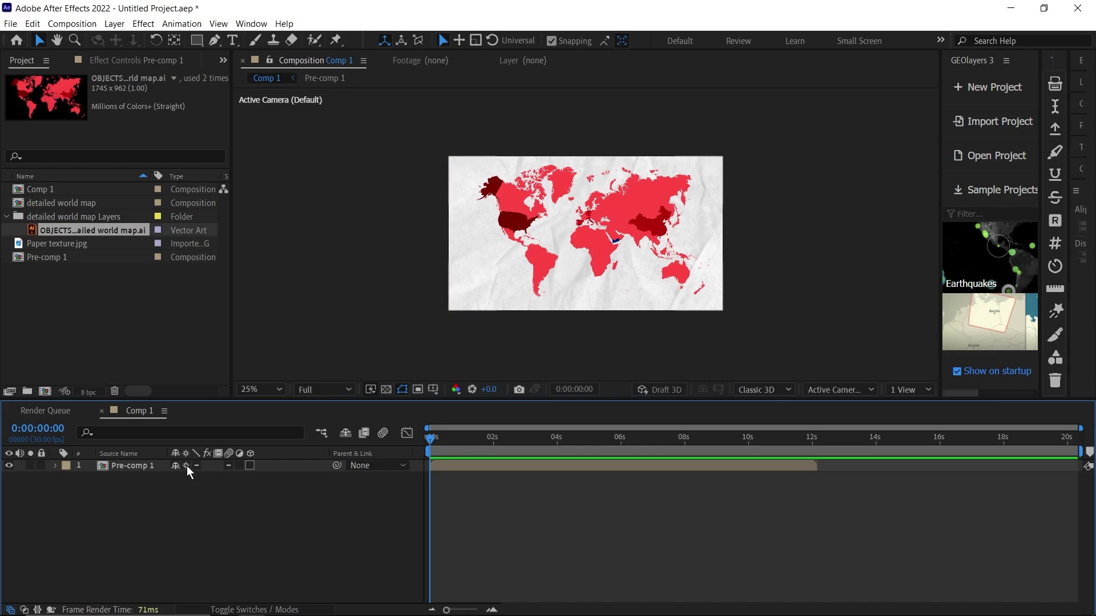
click(250, 466)
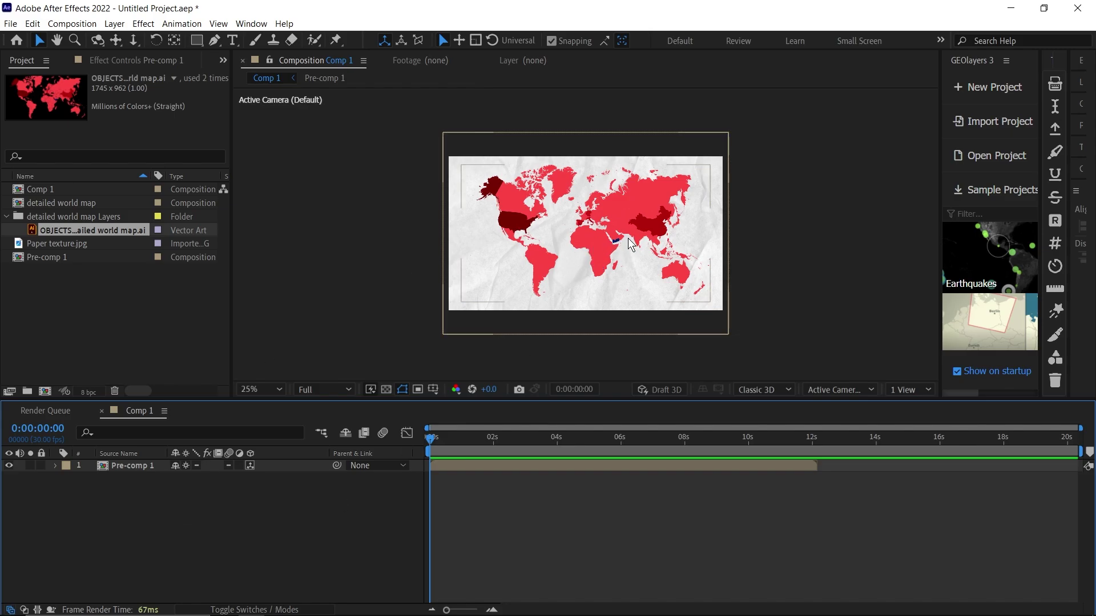
Enlarge Pre-comp 1 to about 596% and shift it left toward the Red Sea.
key(ctrl+a)
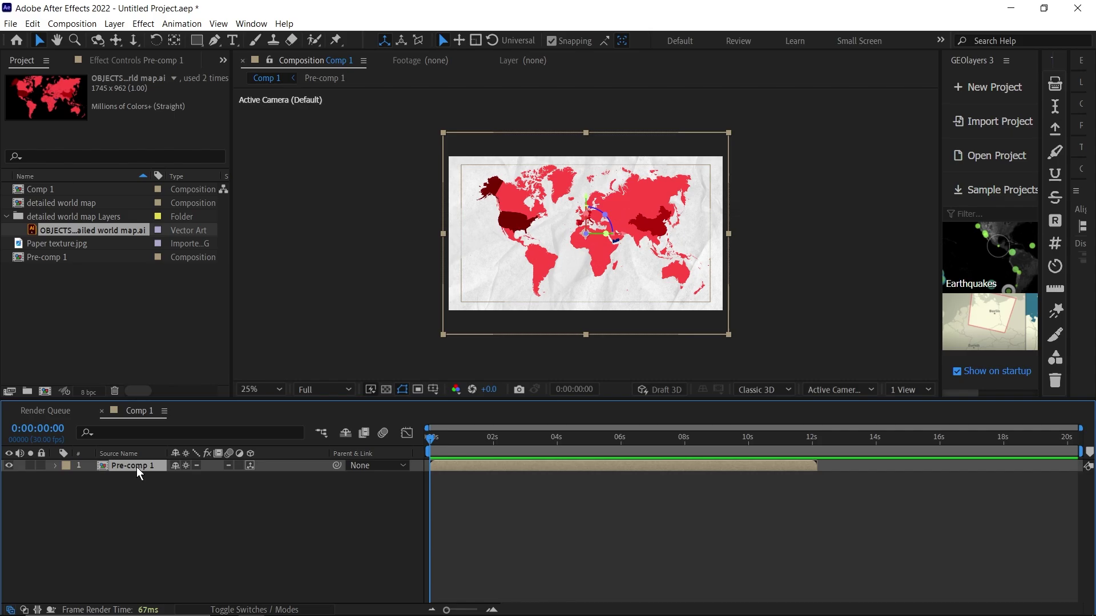
key(s)
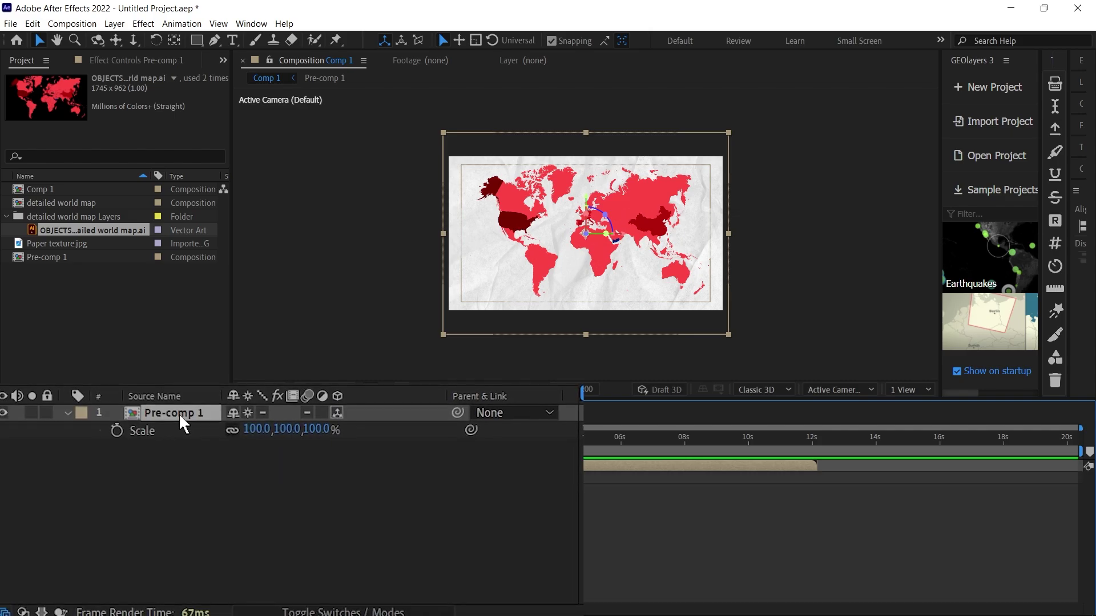
key(shift+p)
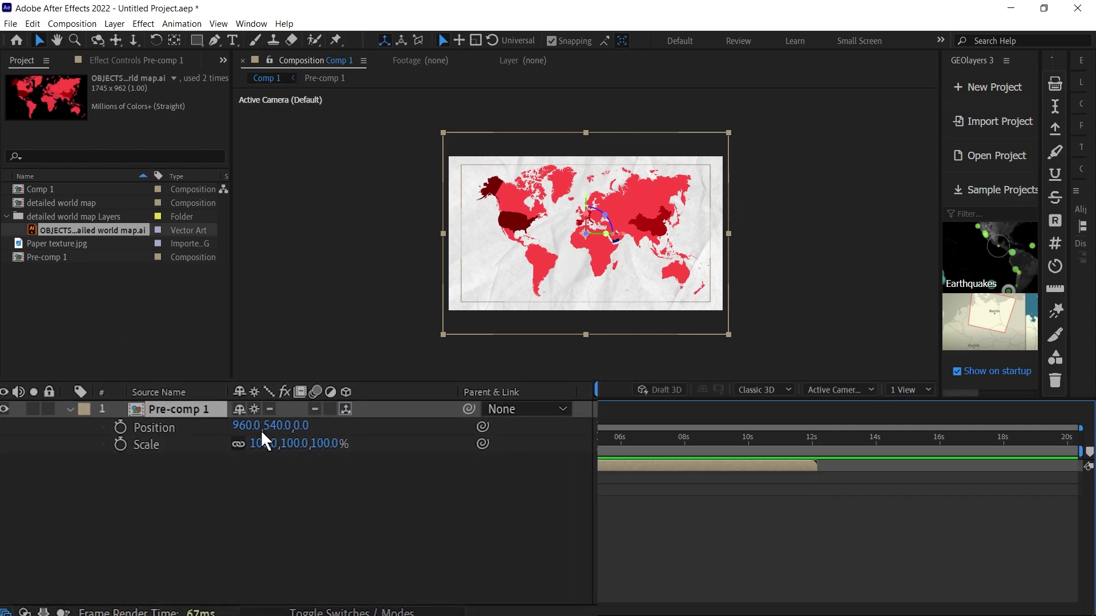
drag(262, 445, 621, 481)
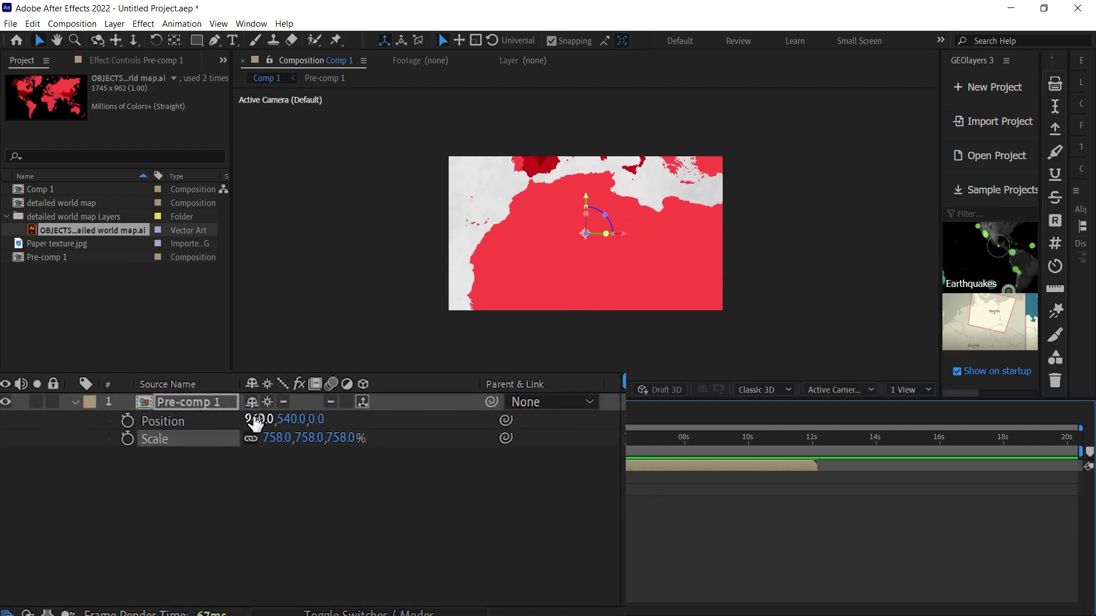
drag(251, 420, 146, 423)
drag(292, 420, 14, 425)
drag(259, 420, 120, 421)
drag(259, 418, 41, 421)
drag(280, 437, 648, 475)
Scale the map to 1340% and position it at -1342,-141, centred on Yemen.
drag(260, 417, 128, 417)
drag(261, 416, 1, 401)
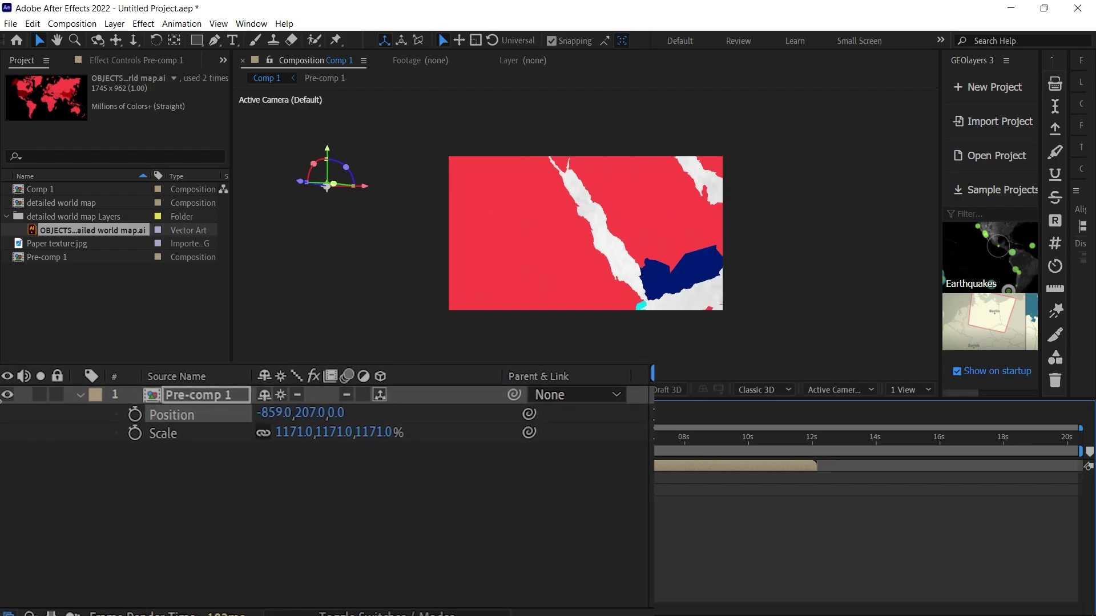
drag(310, 413, 91, 415)
key(period)
key(period)
key(comma)
key(comma)
drag(324, 432, 478, 431)
drag(274, 411, 65, 400)
drag(211, 478, 149, 478)
Import the reference screenshot Screenshot 2024-05-04 152644.png.
click(123, 312)
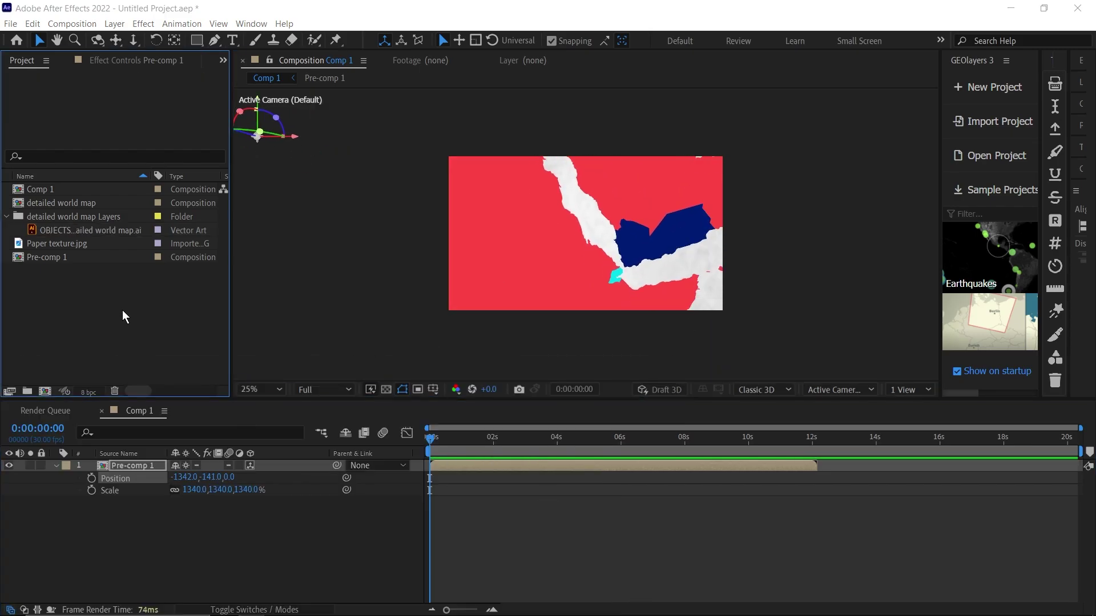
double_click(125, 317)
double_click(724, 152)
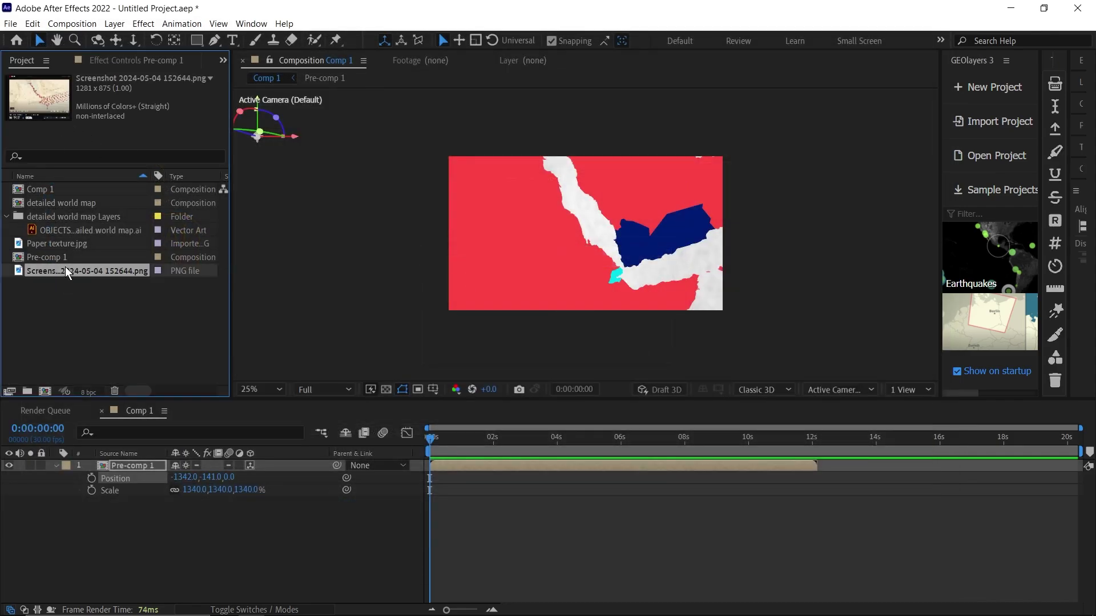
View the reference screenshot, then zoom Comp 1 to 100% and pan to the strait by Djibouti.
double_click(65, 267)
scroll(632, 239, up, 4)
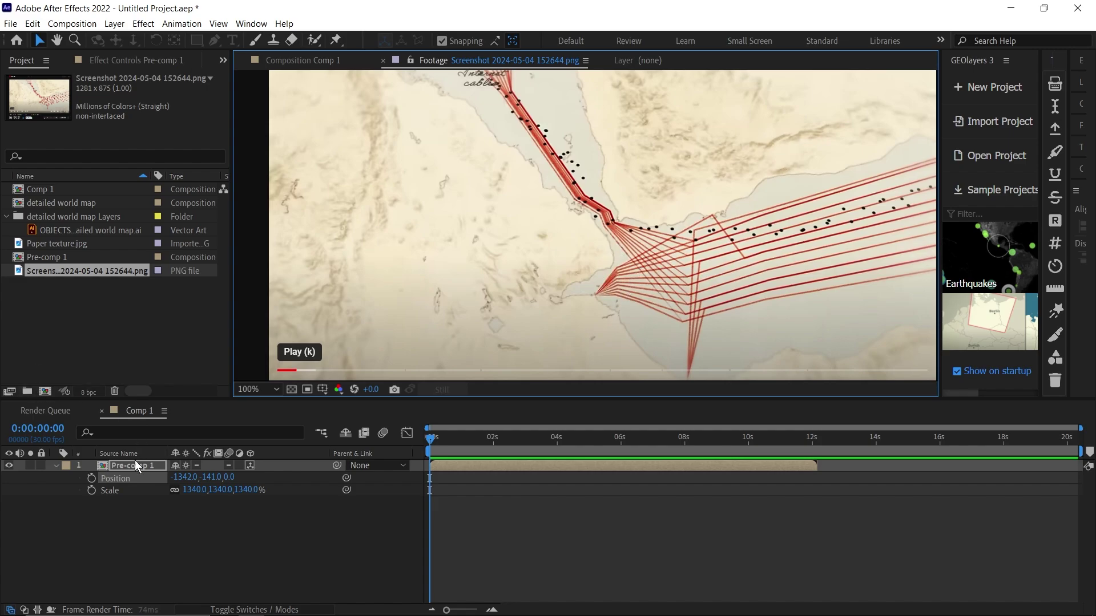
click(129, 416)
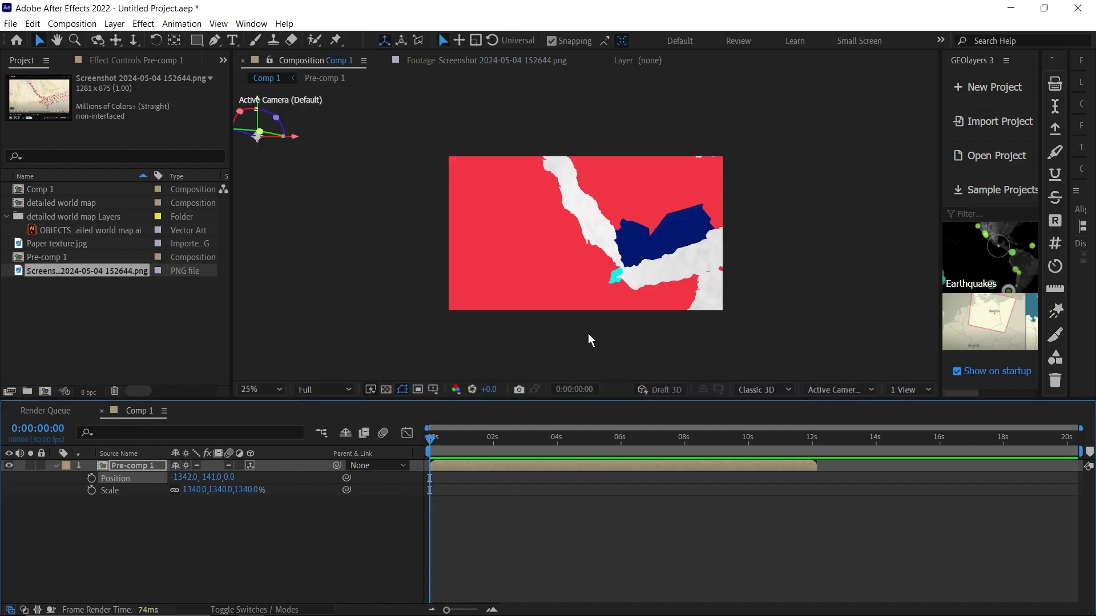
scroll(629, 310, up, 2)
scroll(677, 328, up, 1)
key(space)
drag(688, 333, 484, 204)
key(v)
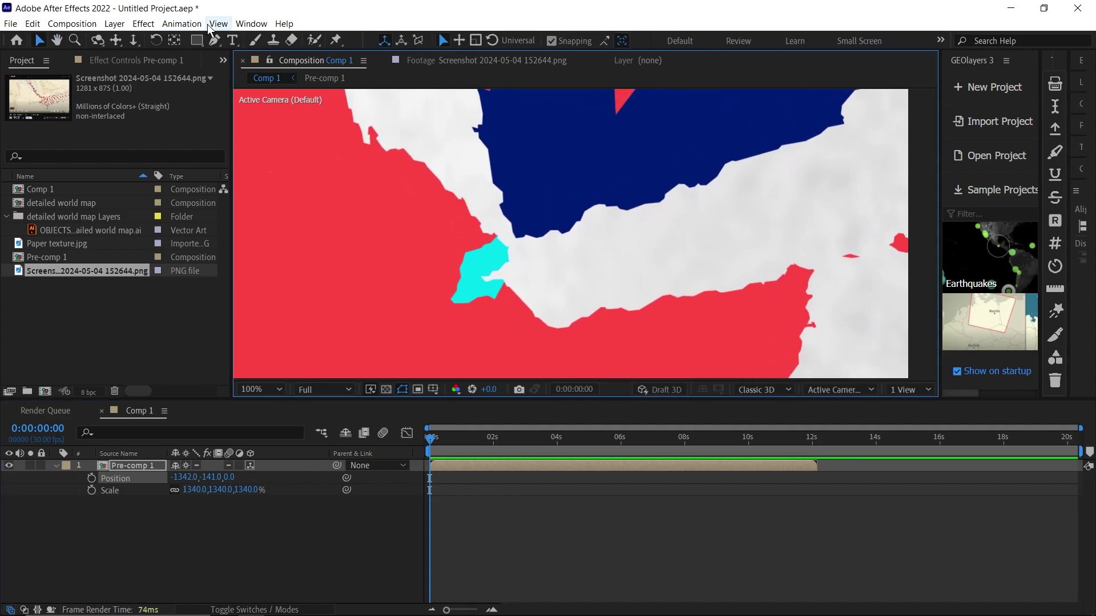
Undo the accidental Pen mask on the map and deselect the map layer.
click(214, 41)
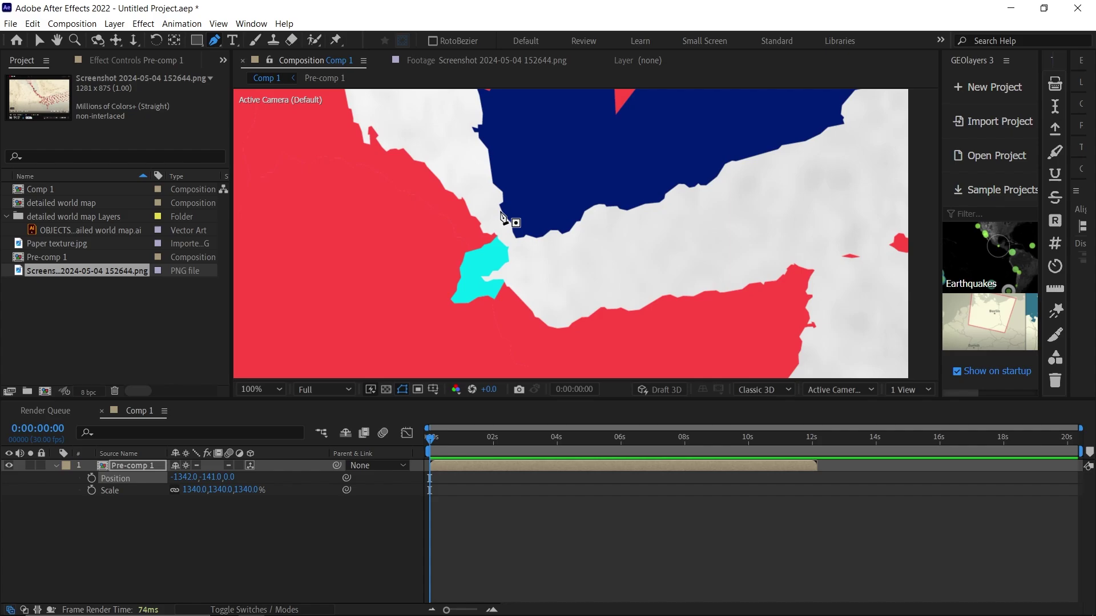
click(502, 279)
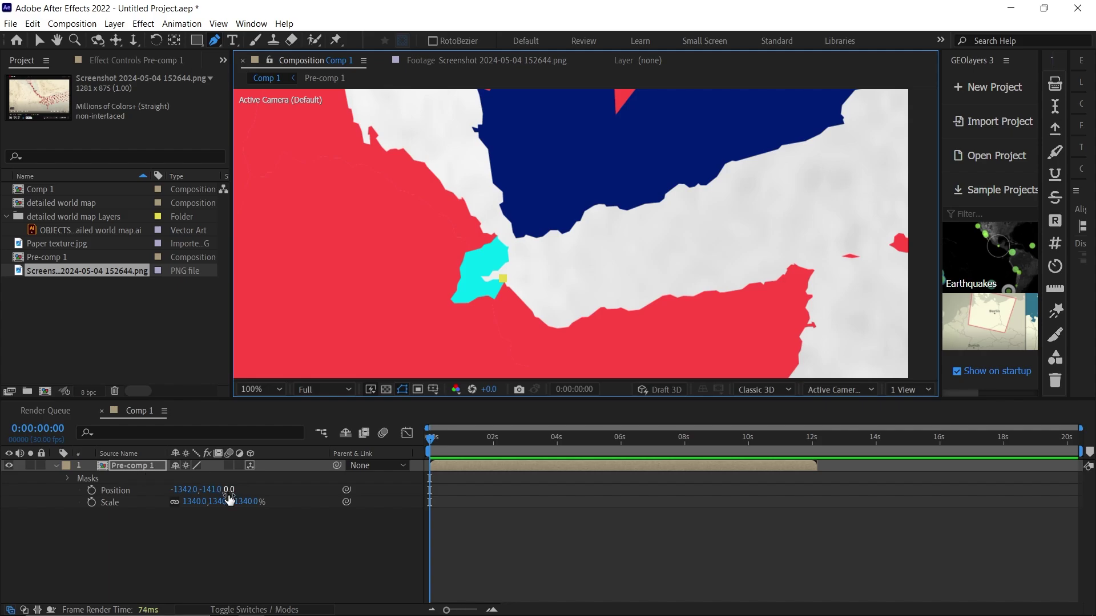
key(ctrl+z)
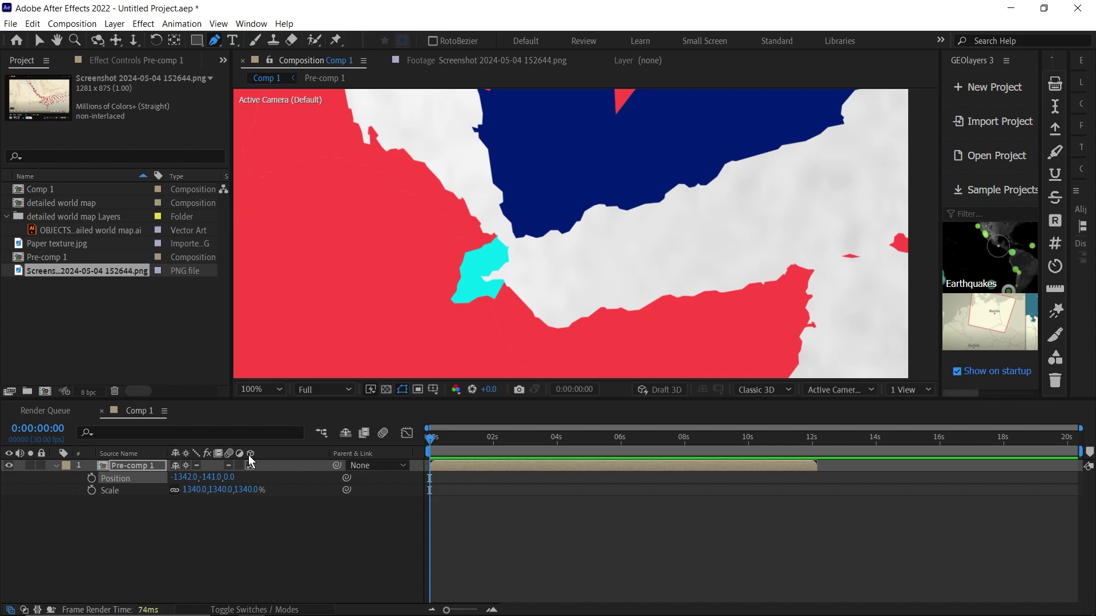
click(492, 552)
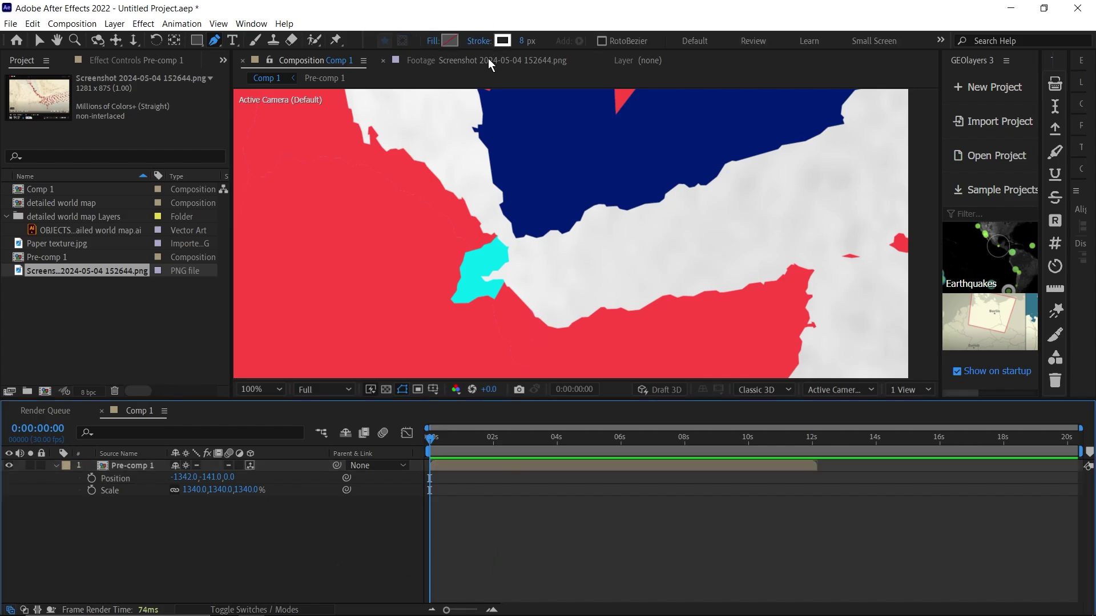
Set new shape strokes to 2 px black and start a cable line on the cyan coast.
click(524, 41)
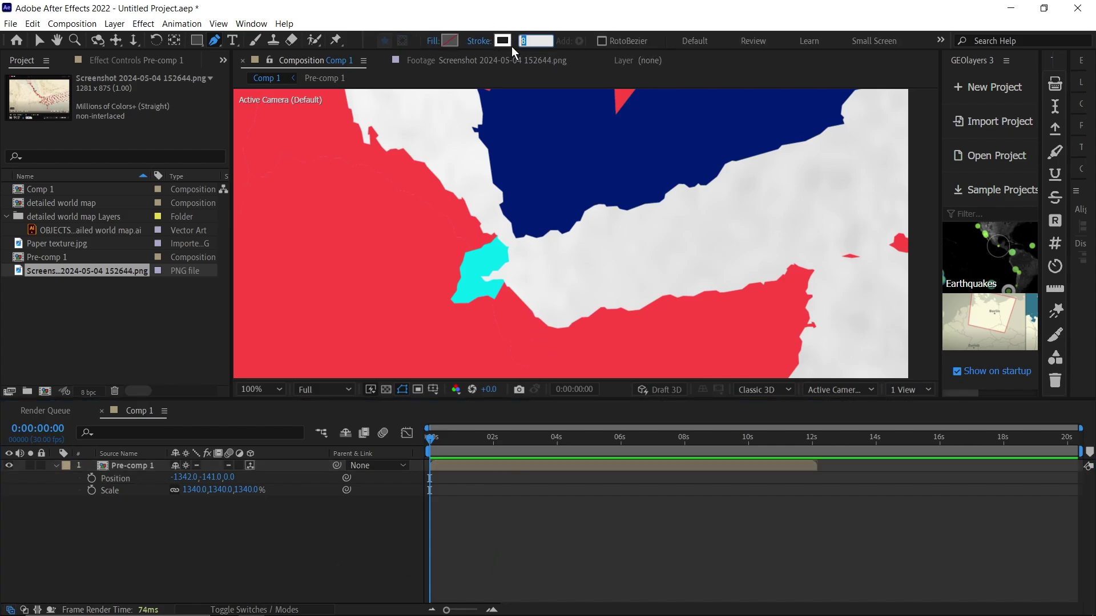
text(2)
key(Return)
click(502, 41)
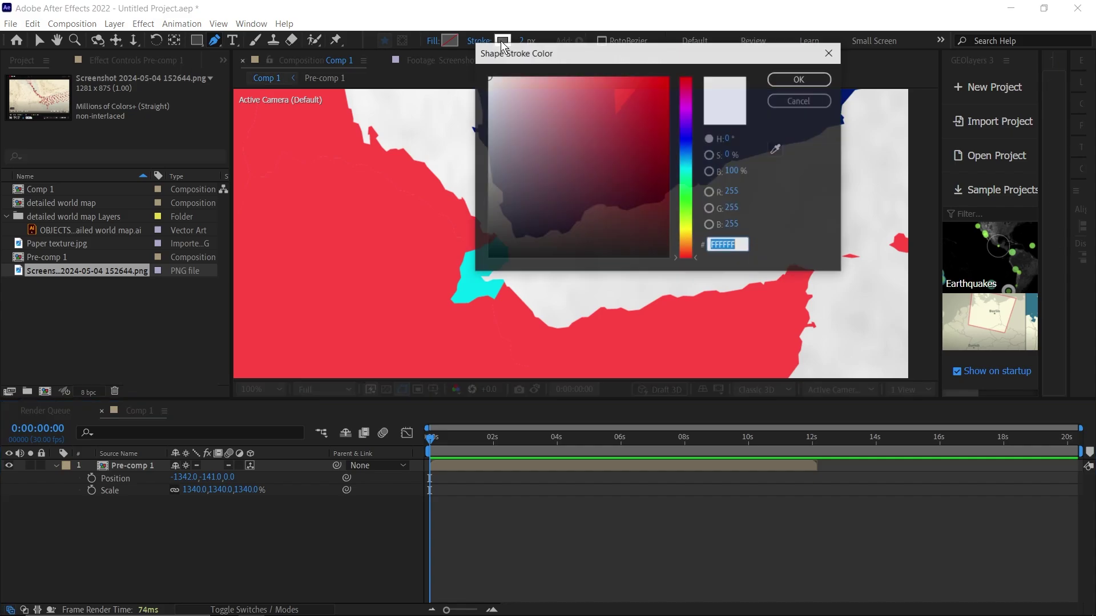
drag(539, 200, 561, 334)
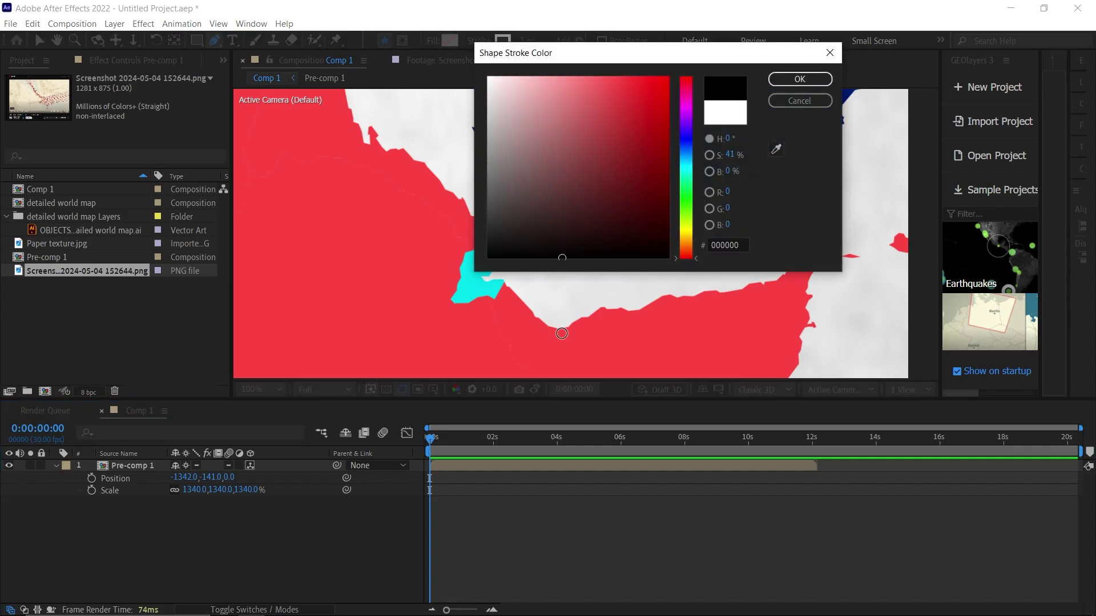
click(800, 78)
scroll(533, 299, up, 1)
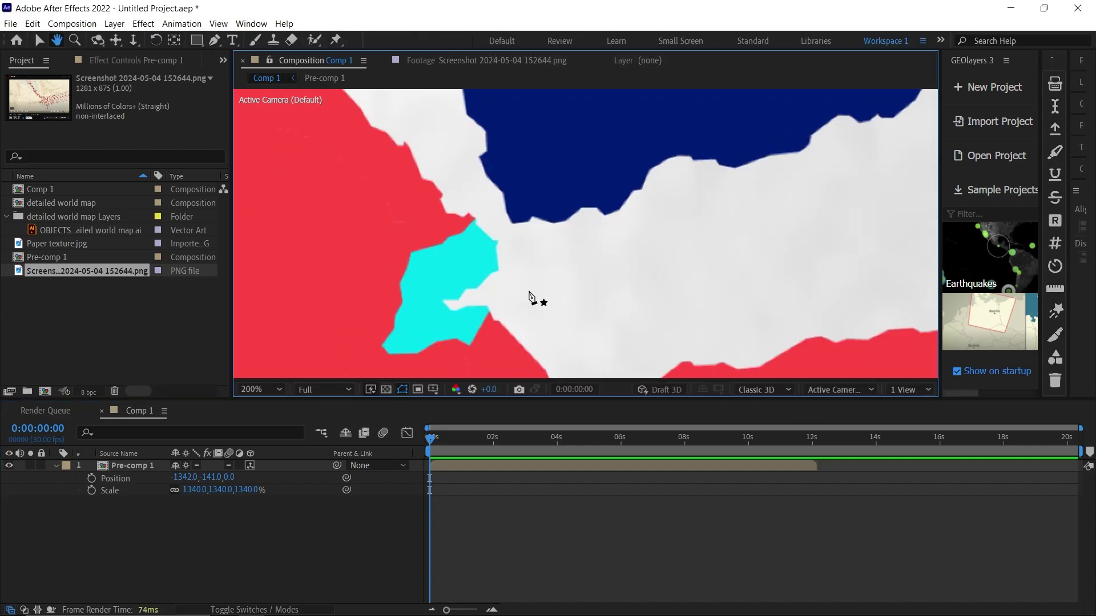
click(485, 308)
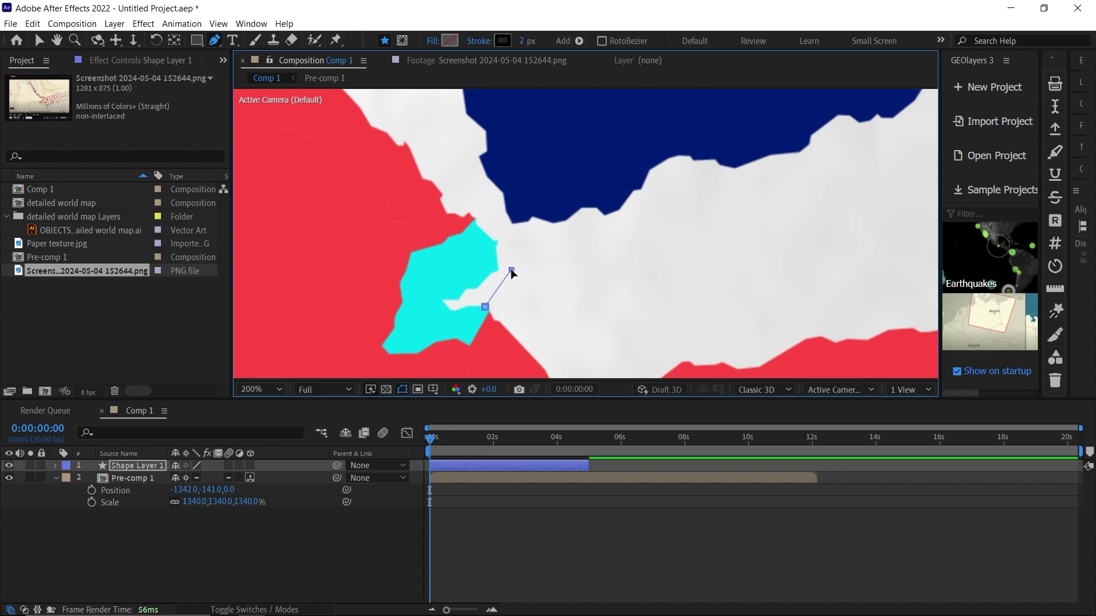
Extend the first cable line north-east with a bend inland and an end point.
drag(511, 270, 514, 263)
click(735, 168)
click(762, 228)
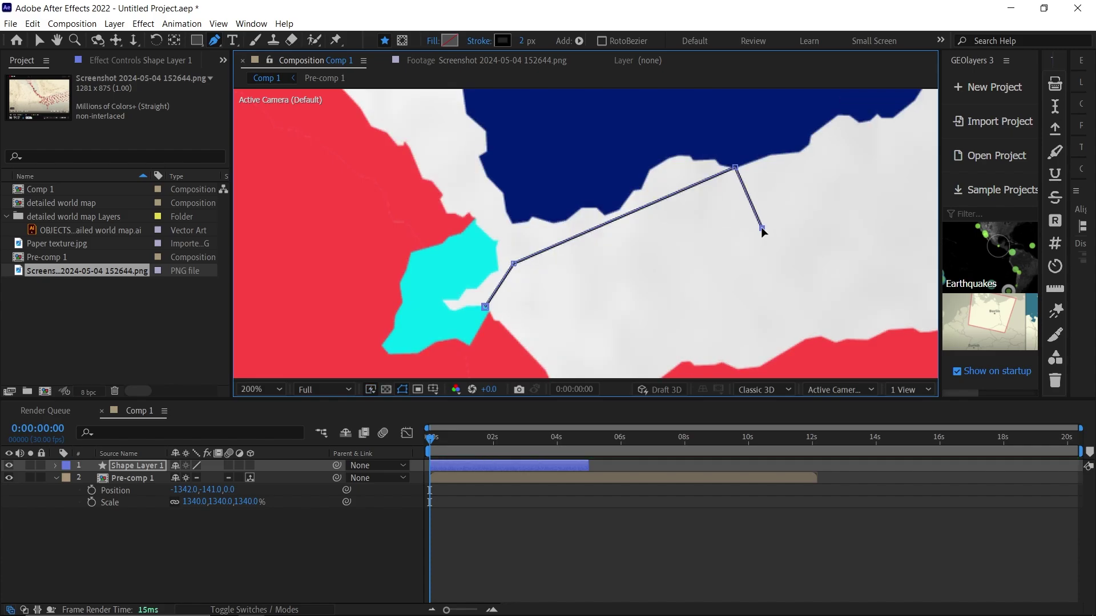
Reveal Shape Layer 1's contents and start a second line beside the first line's start.
click(55, 466)
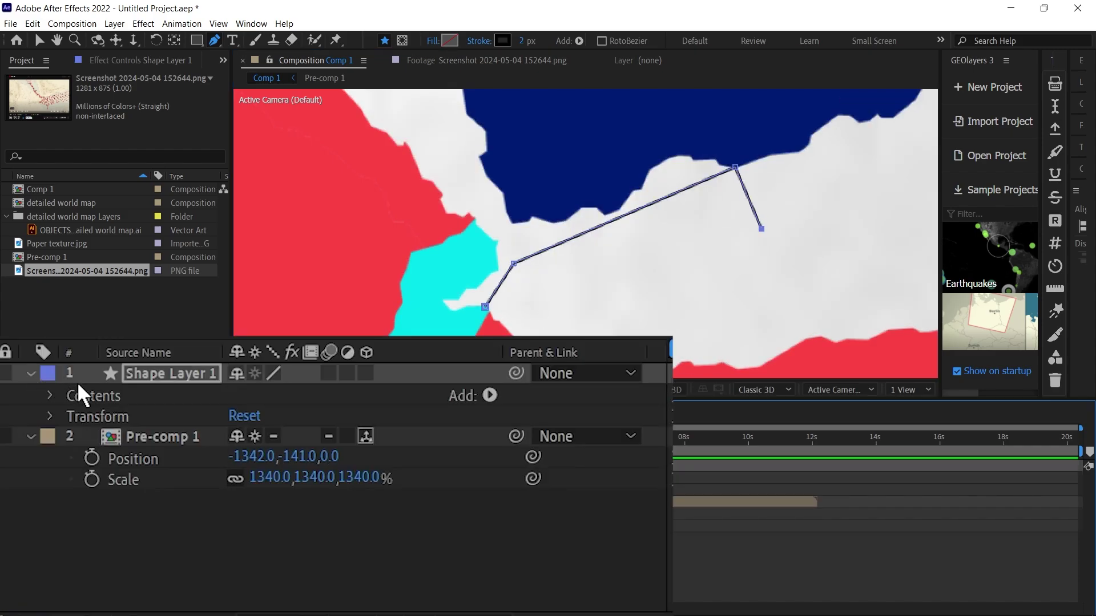
click(48, 395)
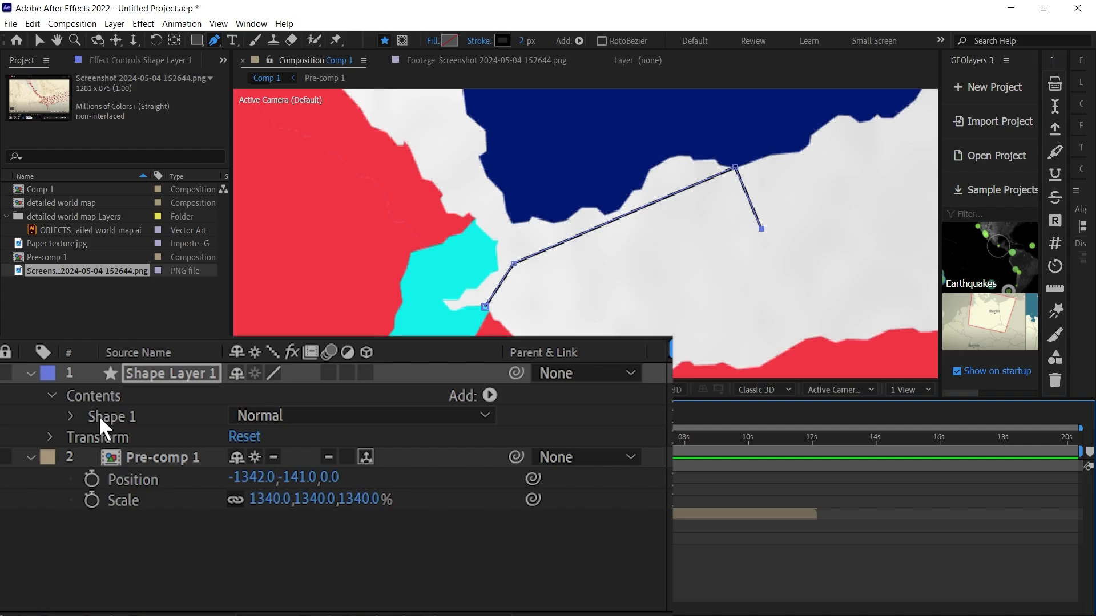
click(158, 374)
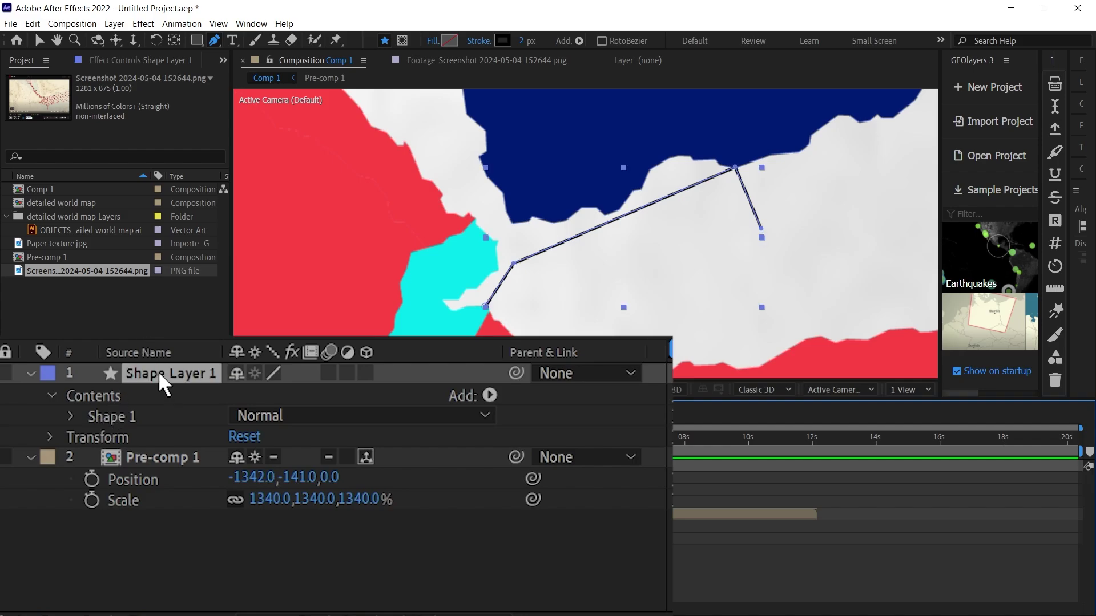
scroll(491, 319, up, 2)
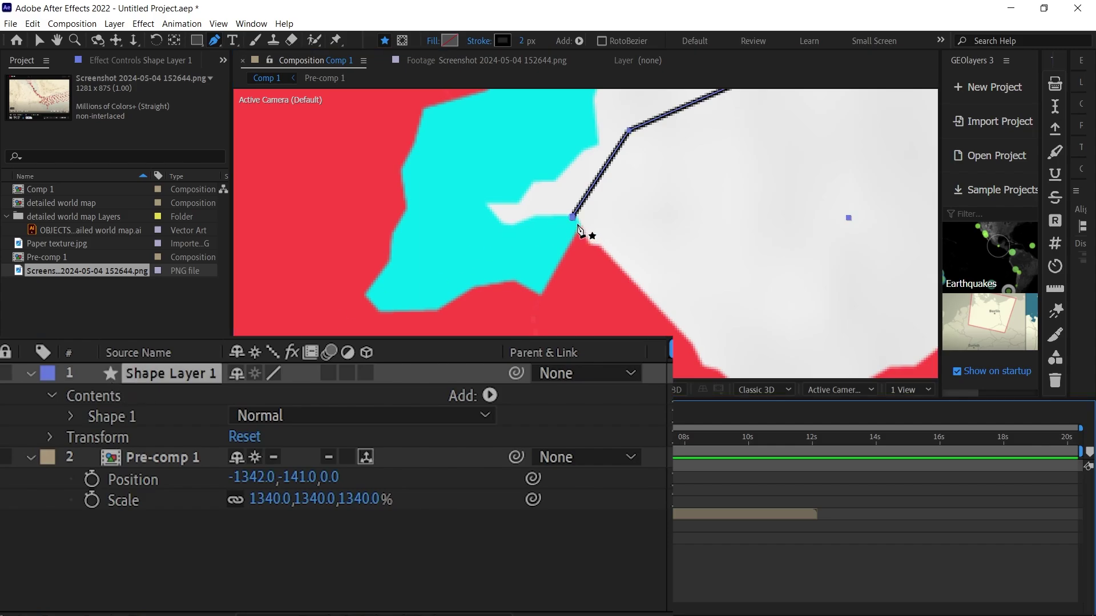
click(577, 224)
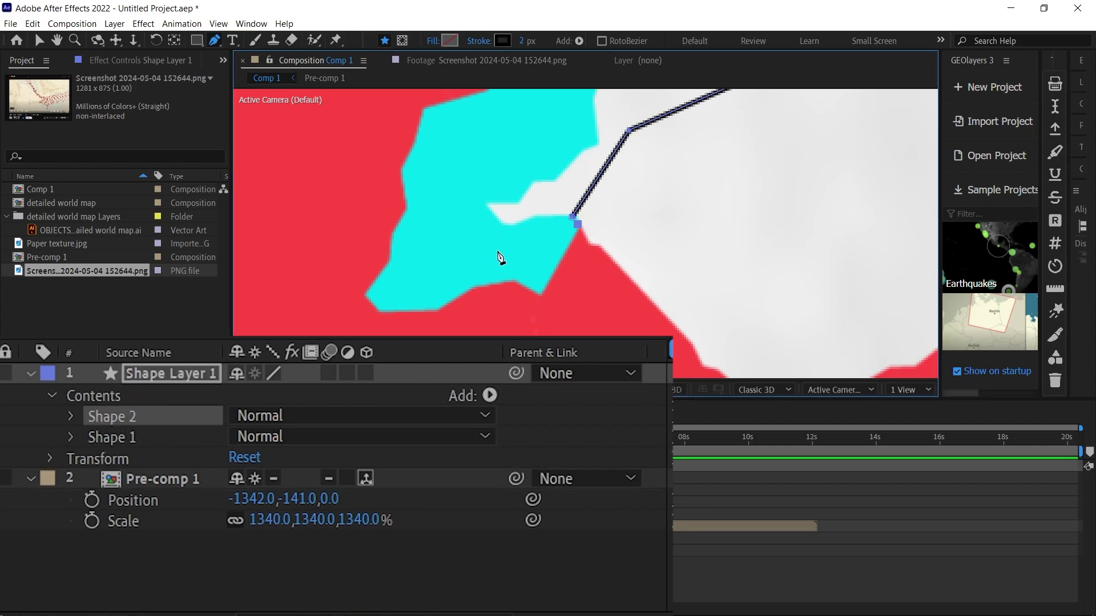
key(comma)
key(comma)
key(comma)
key(comma)
key(comma)
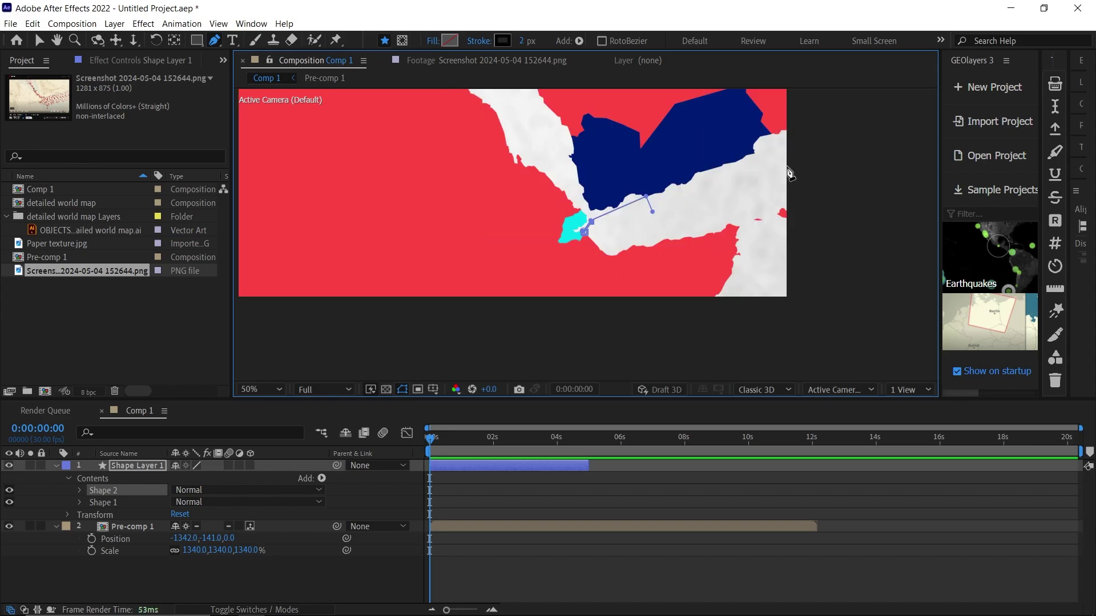
Draw the second cable parallel to the first and expand Shape 2 > Path 1.
drag(785, 164, 868, 137)
scroll(598, 231, up, 4)
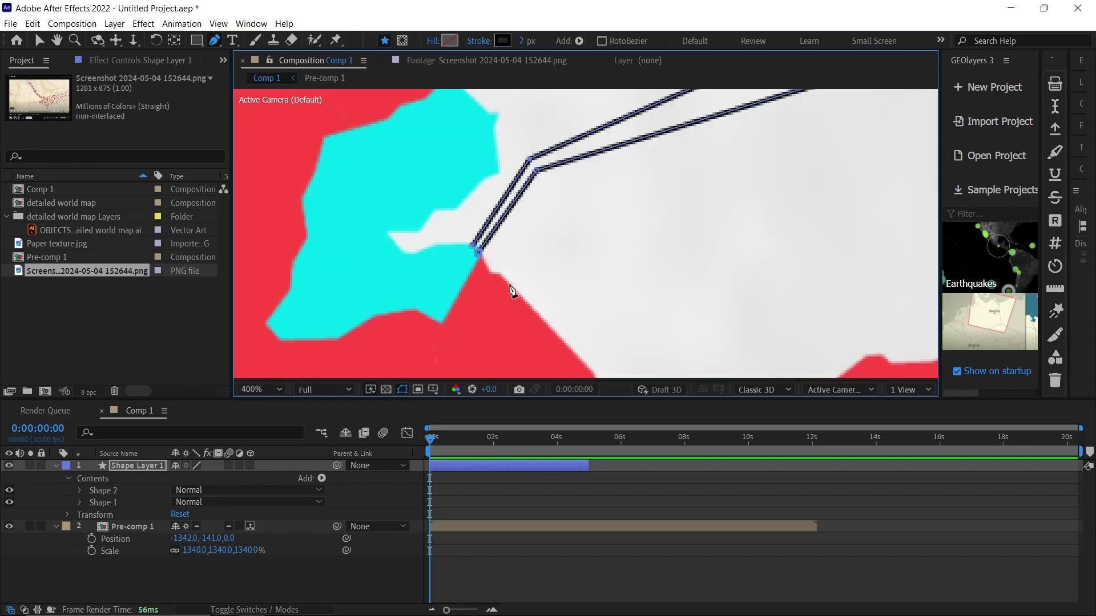
click(122, 494)
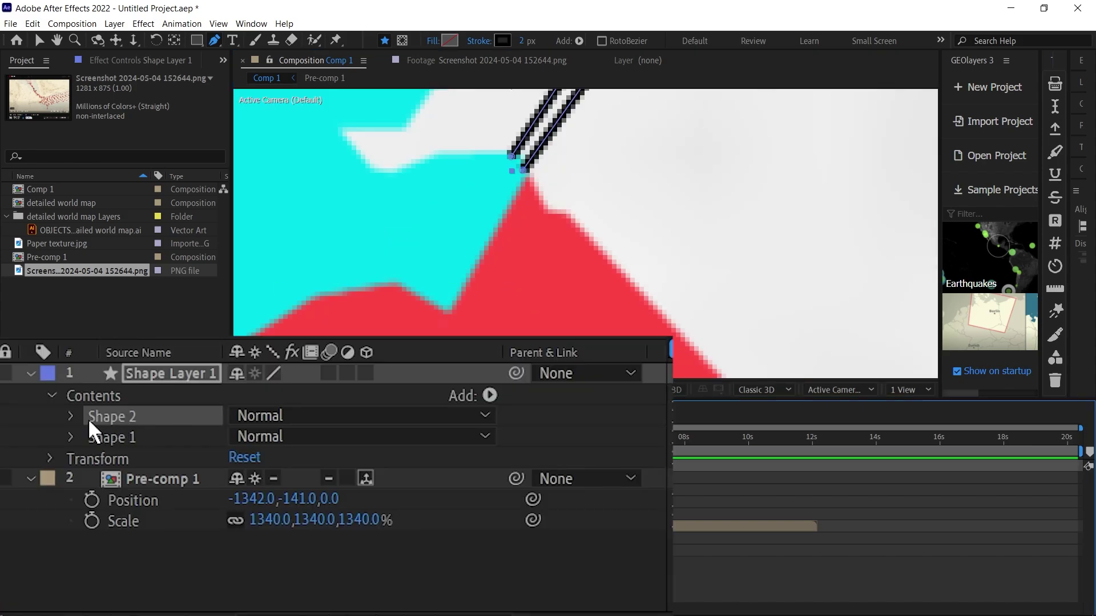
click(71, 416)
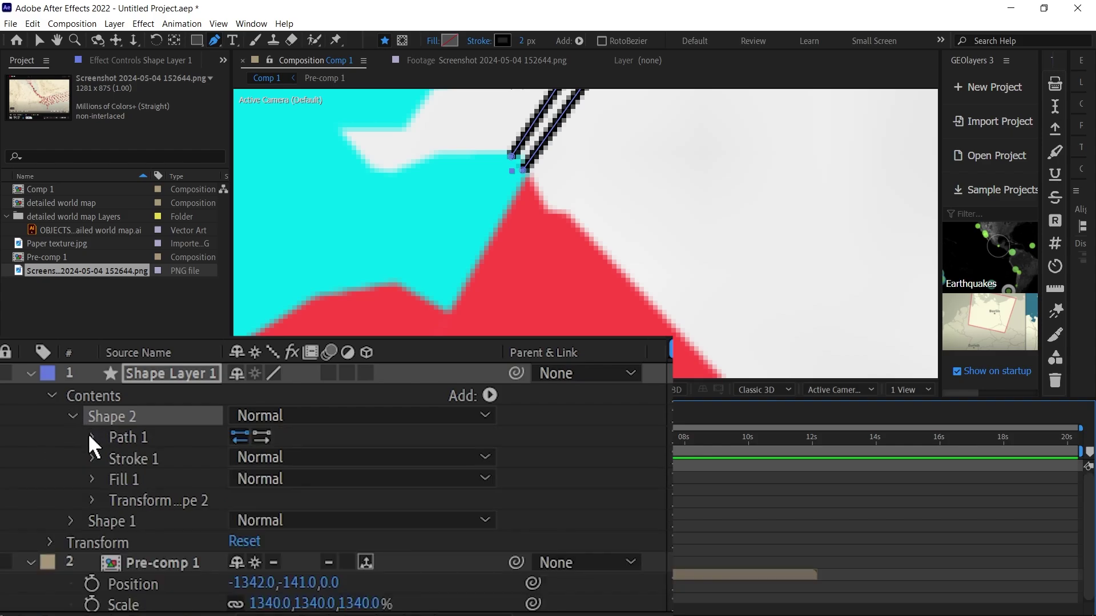
click(93, 438)
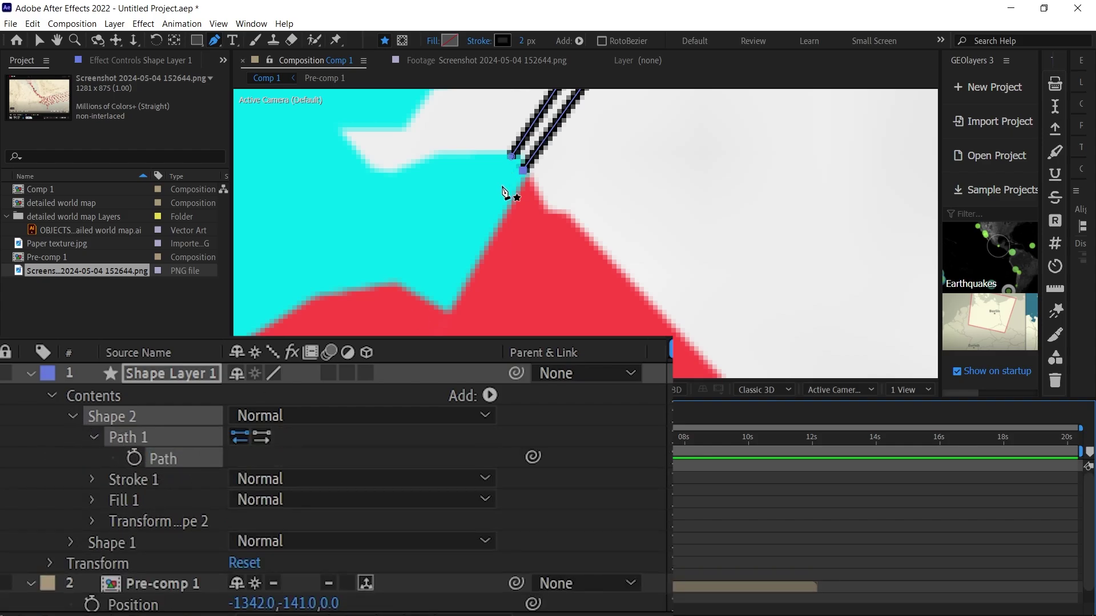
Move Shape 2's first vertex exactly onto Shape 1's start at the cyan coast.
click(39, 40)
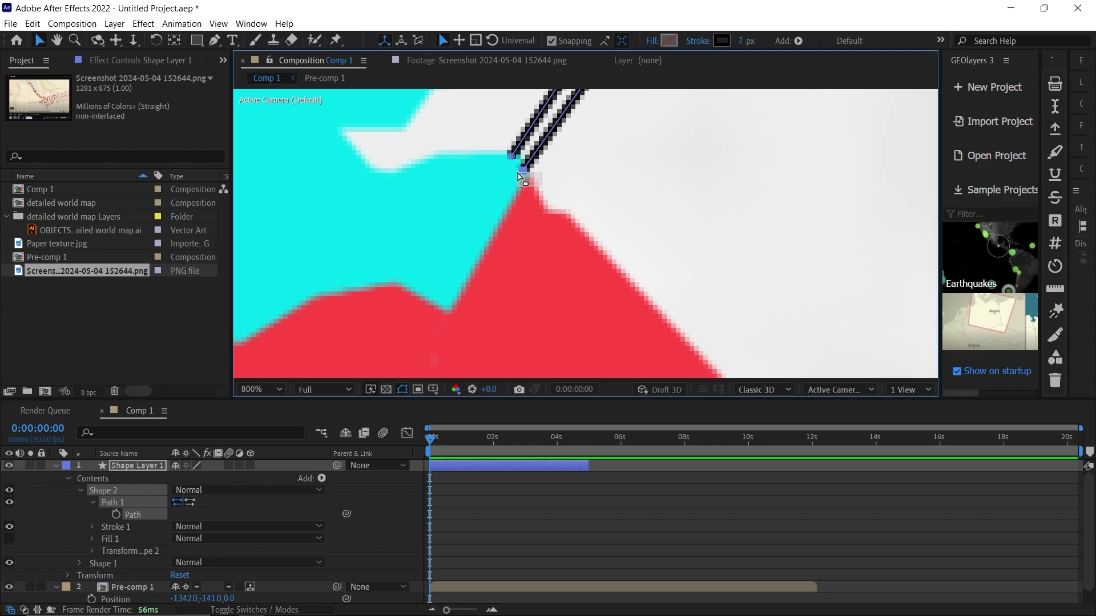
click(523, 171)
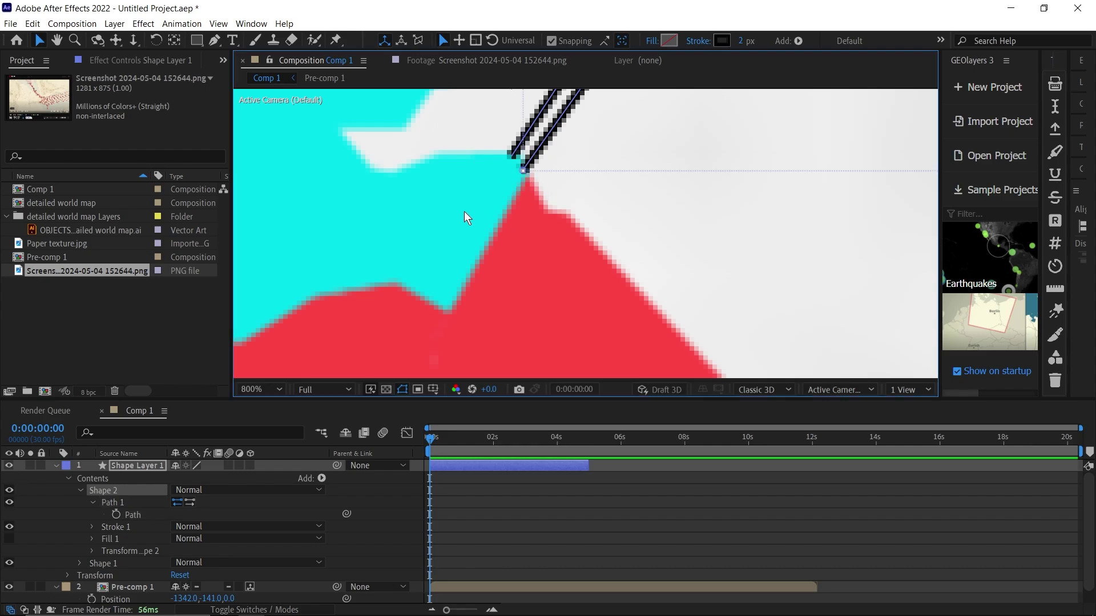
click(132, 517)
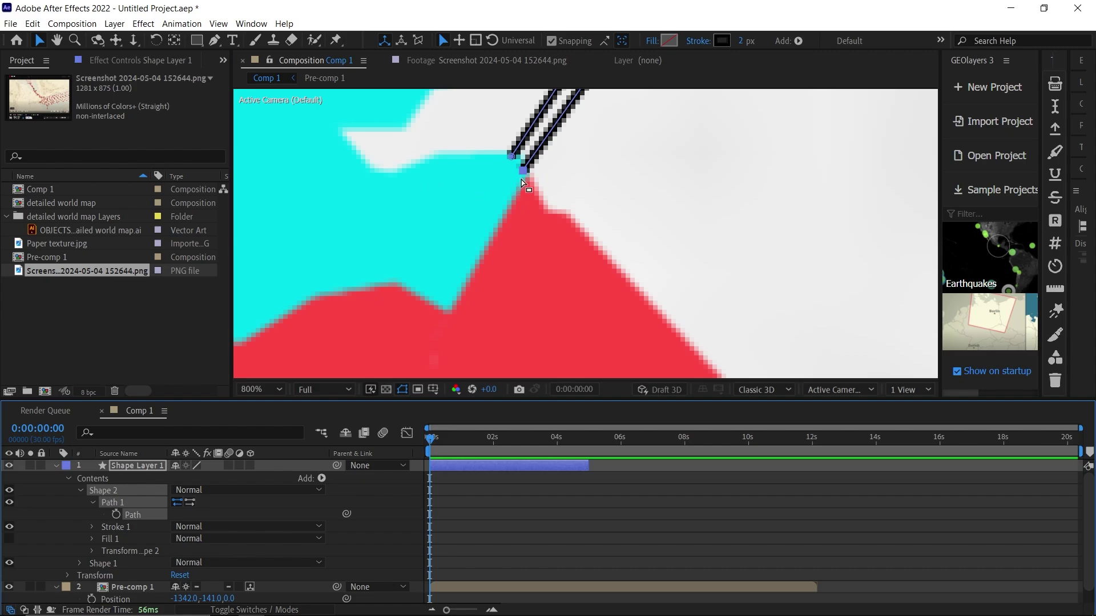
drag(524, 170, 511, 158)
scroll(565, 170, down, 3)
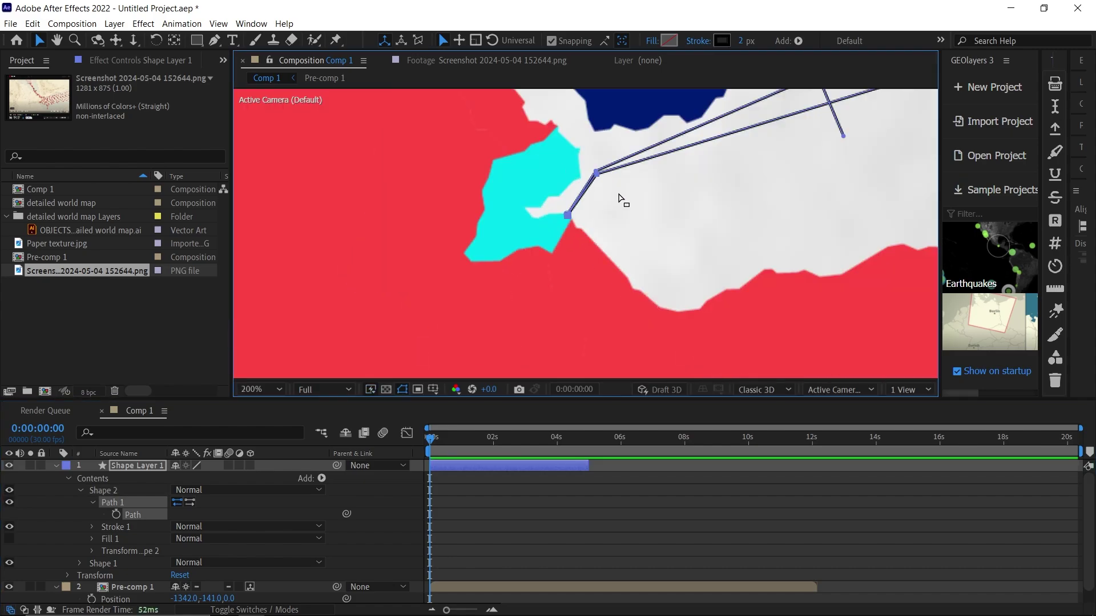
scroll(565, 225, up, 4)
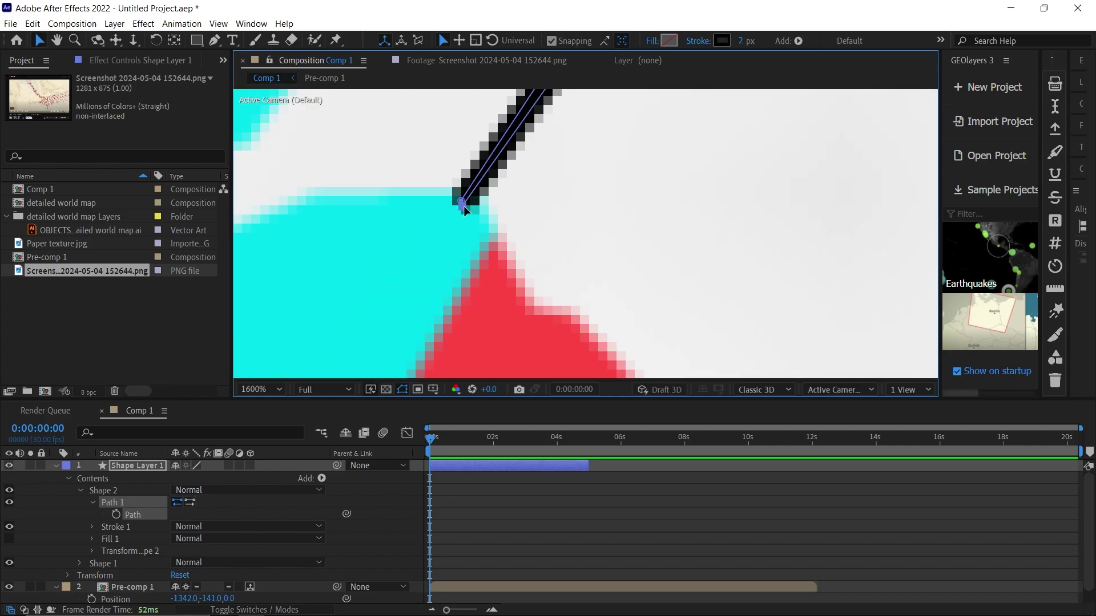
drag(463, 206, 461, 201)
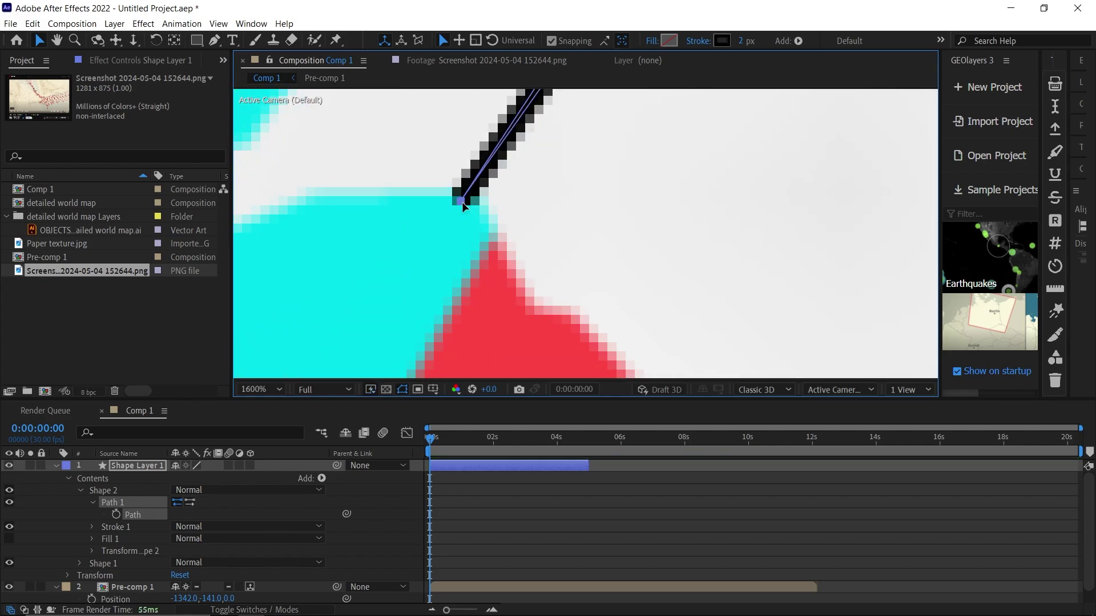
click(81, 486)
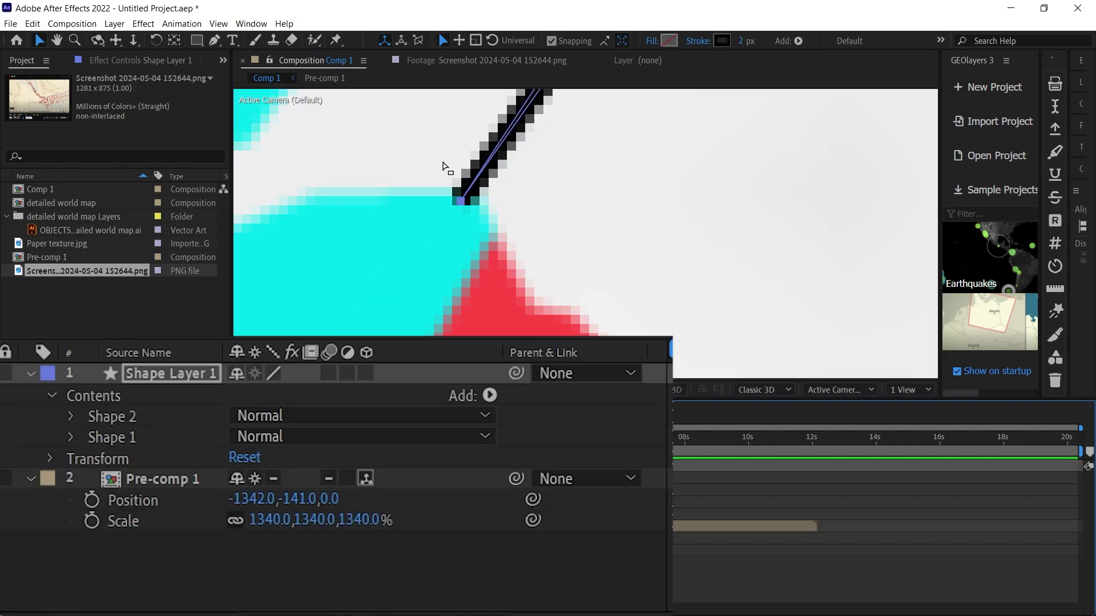
Duplicate the second line as Shape 3 and select its Path 1 for editing.
key(ctrl+d)
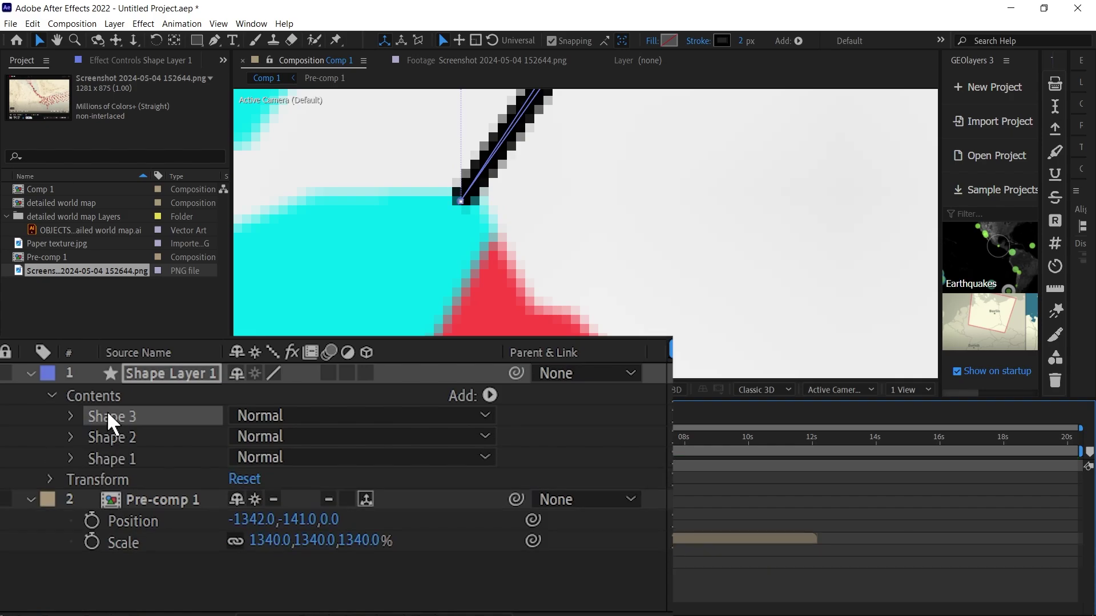
click(70, 414)
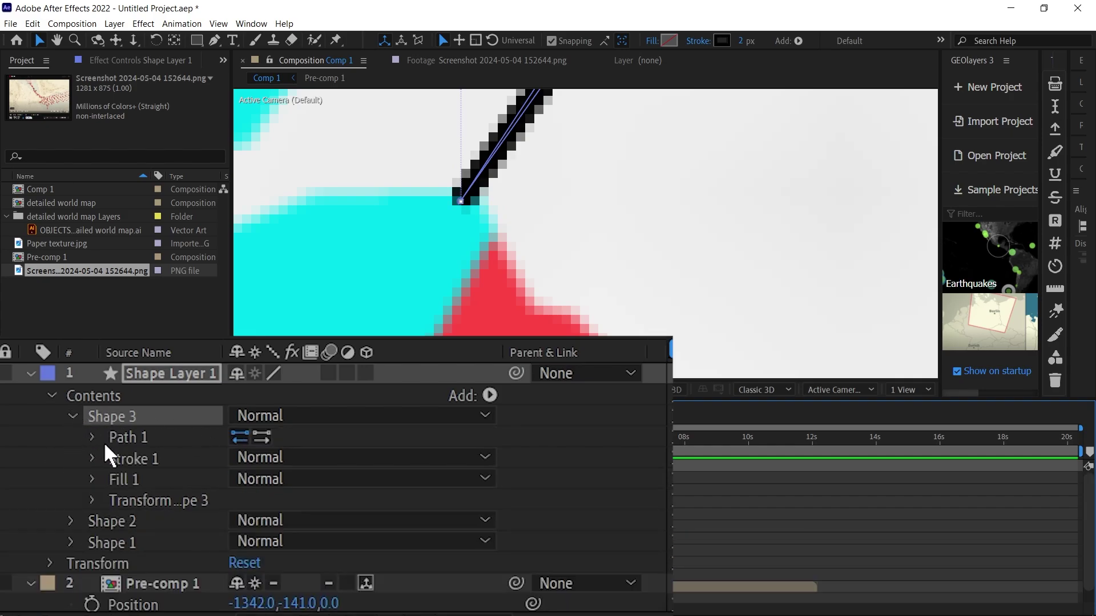
click(92, 436)
click(156, 456)
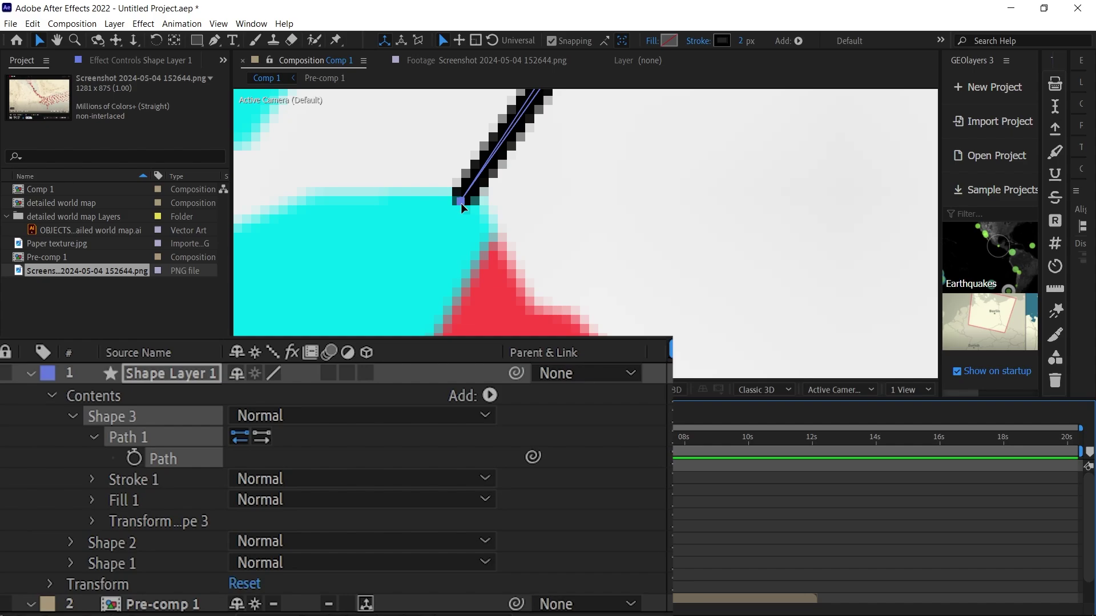
scroll(460, 204, up, 2)
scroll(468, 210, down, 5)
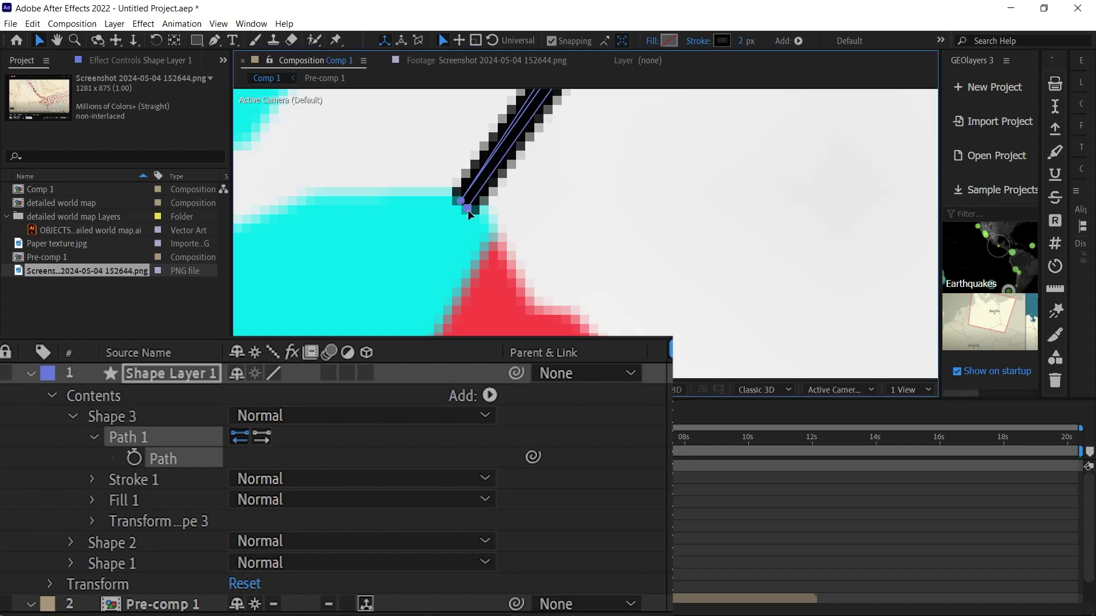
Drag Shape 3's vertices so it starts on the cyan shore and fans north-east.
drag(721, 241, 453, 274)
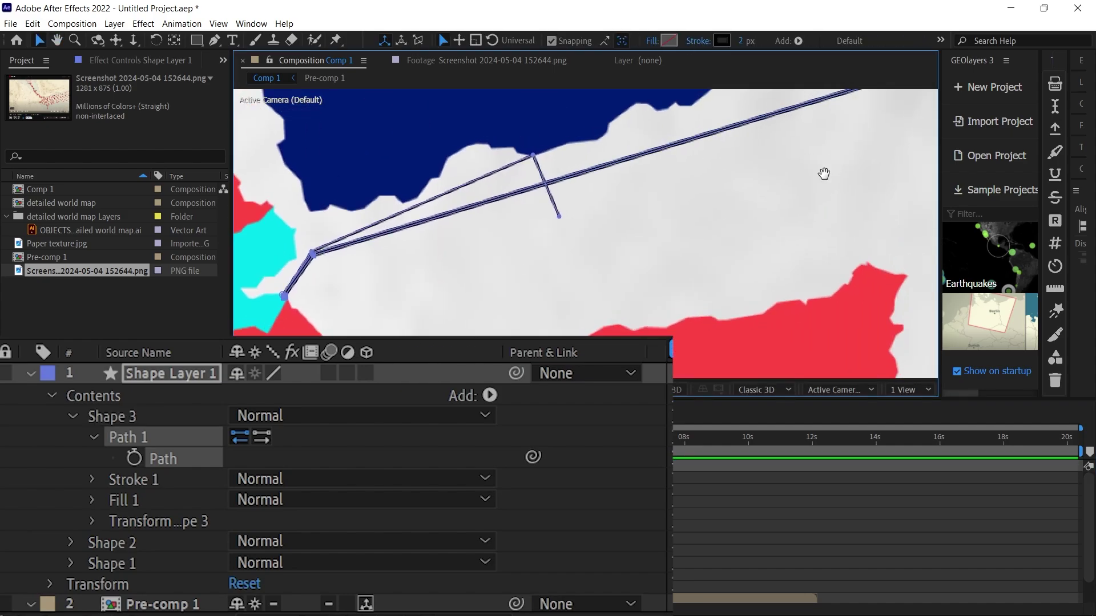
drag(824, 174, 631, 277)
scroll(631, 276, down, 2)
scroll(714, 205, up, 1)
drag(842, 124, 800, 213)
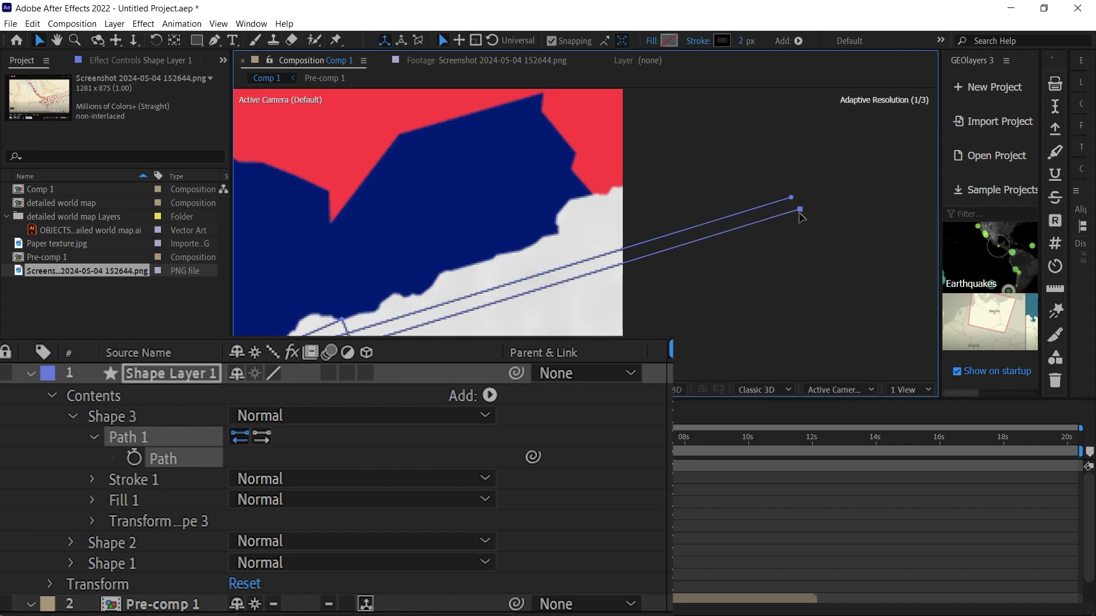
drag(640, 299, 749, 127)
drag(415, 235, 547, 271)
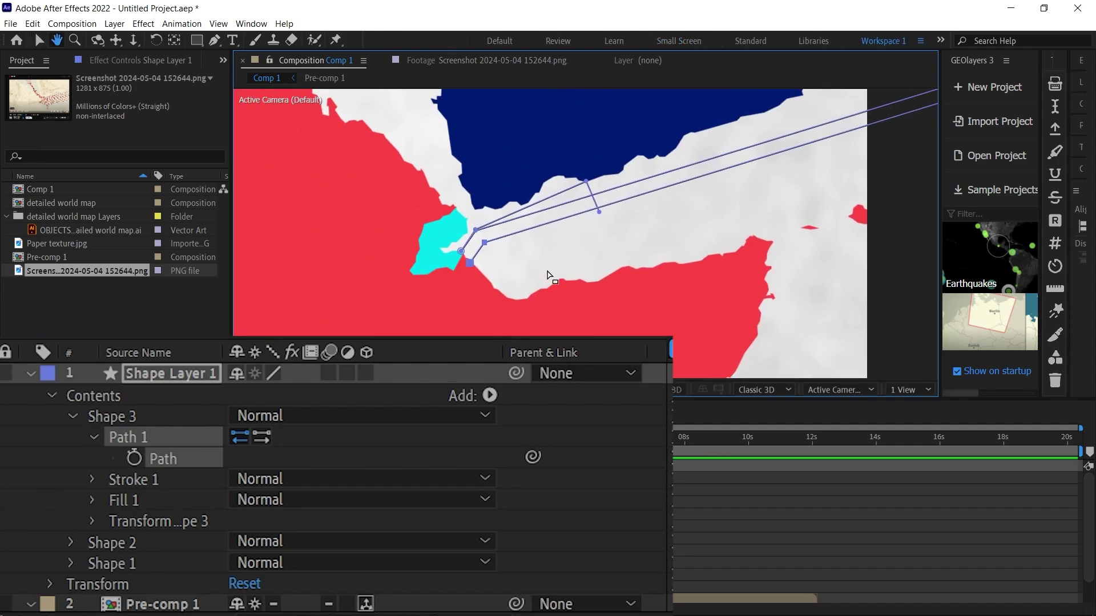
drag(460, 262, 463, 250)
scroll(486, 251, up, 1)
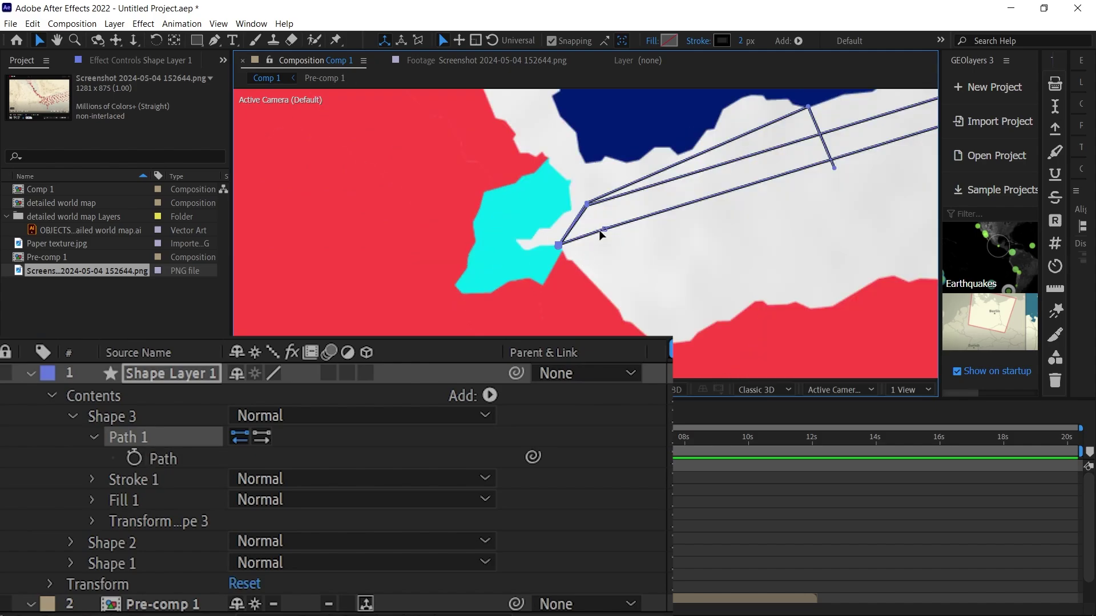
drag(605, 229, 600, 218)
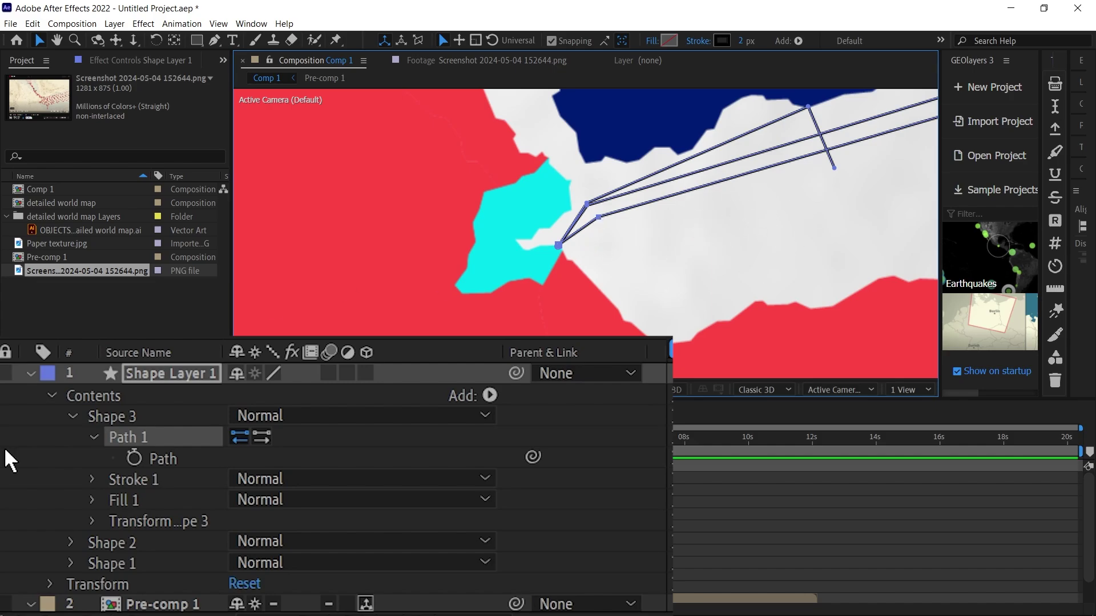
Duplicate the third cable shape into a fourth and select its path for editing.
click(93, 438)
click(72, 416)
click(126, 416)
key(ctrl+d)
click(72, 417)
click(95, 438)
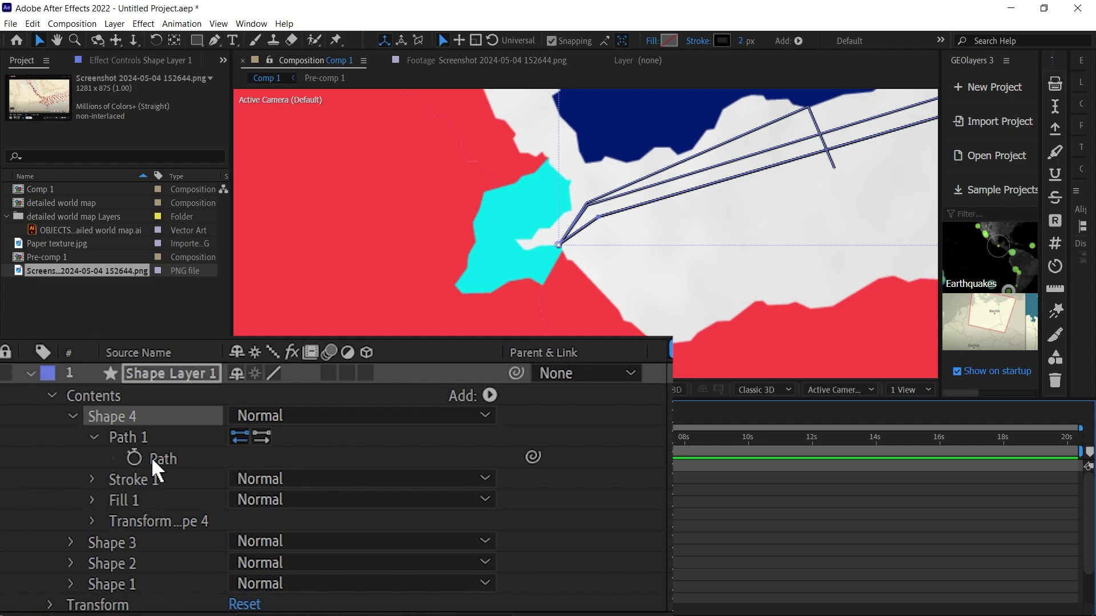
click(154, 458)
Drag the fourth line's end and bend points so it fans further right.
mouse_move(560, 246)
mouse_down()
mouse_move(570, 267)
mouse_move(560, 246)
mouse_up()
drag(607, 238, 603, 226)
scroll(604, 227, up, 3)
drag(378, 335, 369, 328)
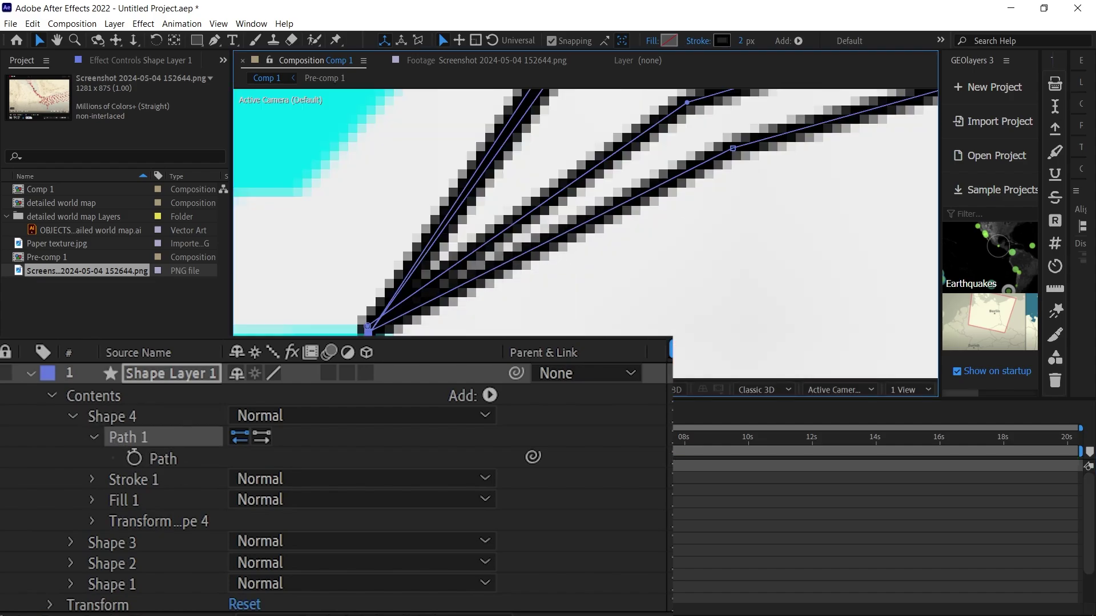
scroll(371, 326, down, 1)
drag(477, 281, 576, 299)
scroll(580, 302, down, 5)
Duplicate the line into a fifth shape and move it into a new position.
click(71, 416)
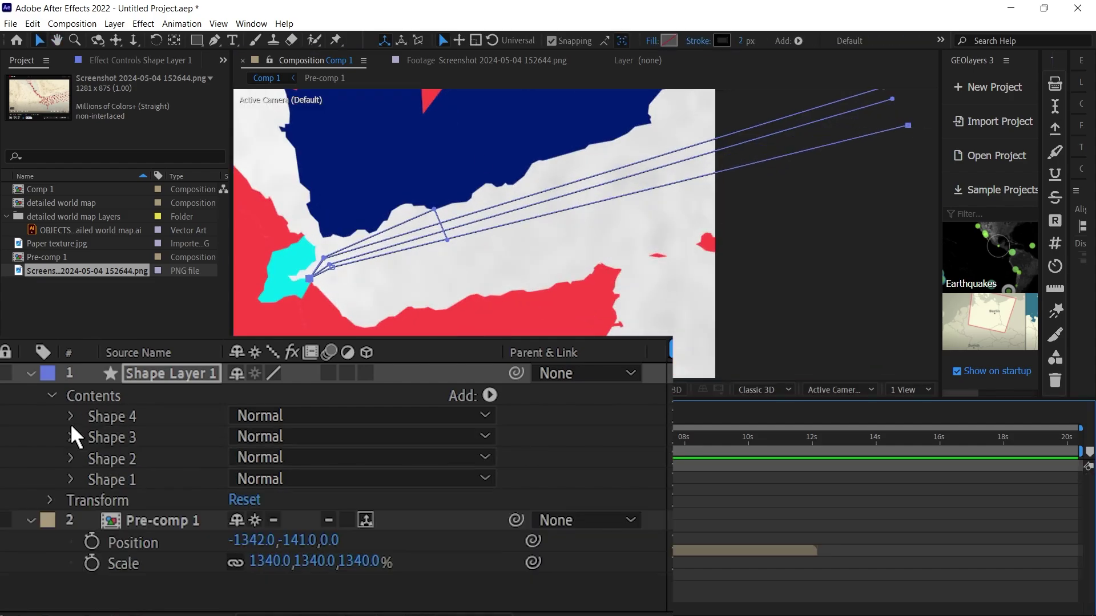
key(ctrl+d)
key(ctrl+d)
key(ctrl+d)
click(71, 458)
click(93, 480)
click(157, 499)
drag(246, 309, 294, 293)
Select the sixth and seventh shape paths and adjust the seventh line's start and bend points.
click(72, 437)
click(94, 458)
click(154, 479)
click(71, 416)
click(94, 437)
click(157, 458)
click(207, 458)
click(94, 437)
Spread the fifth and sixth lines' start points along the cyan coast and select the lowest line.
click(163, 564)
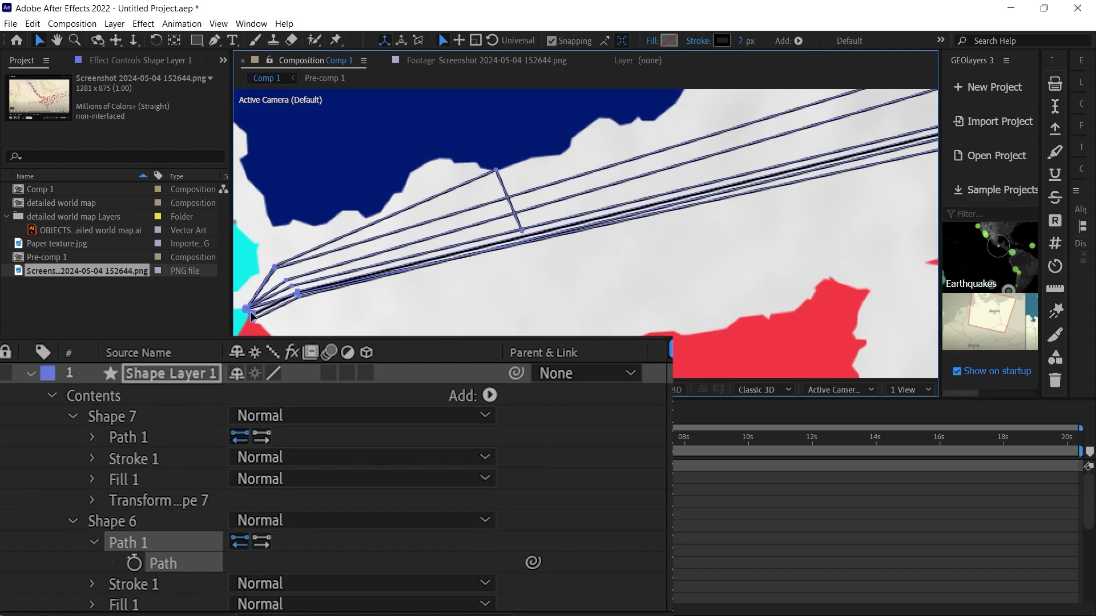
scroll(154, 514, down, 4)
click(162, 564)
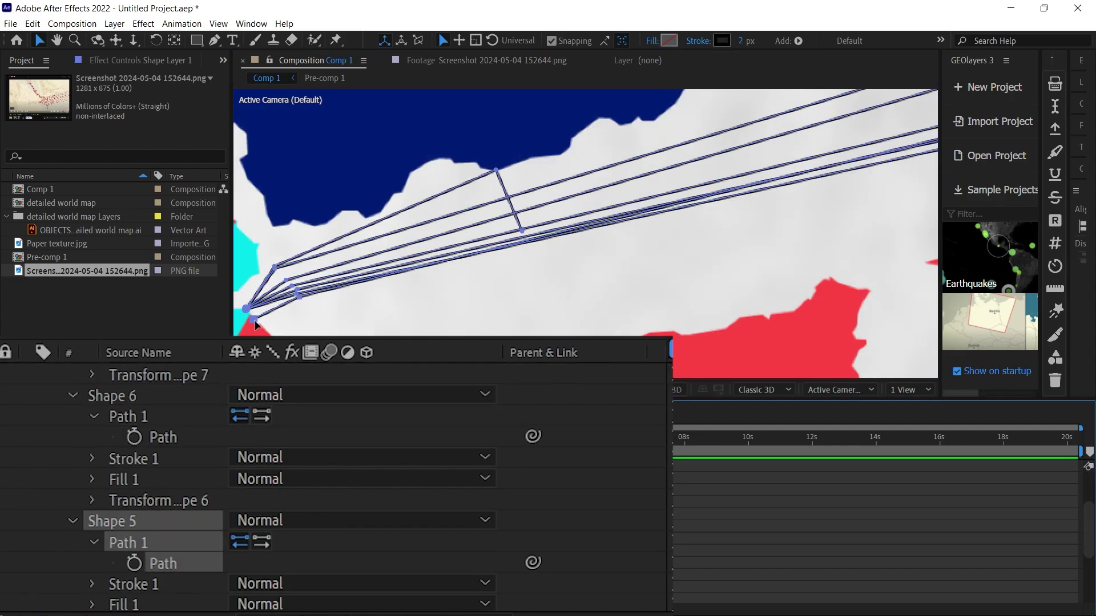
scroll(255, 323, up, 5)
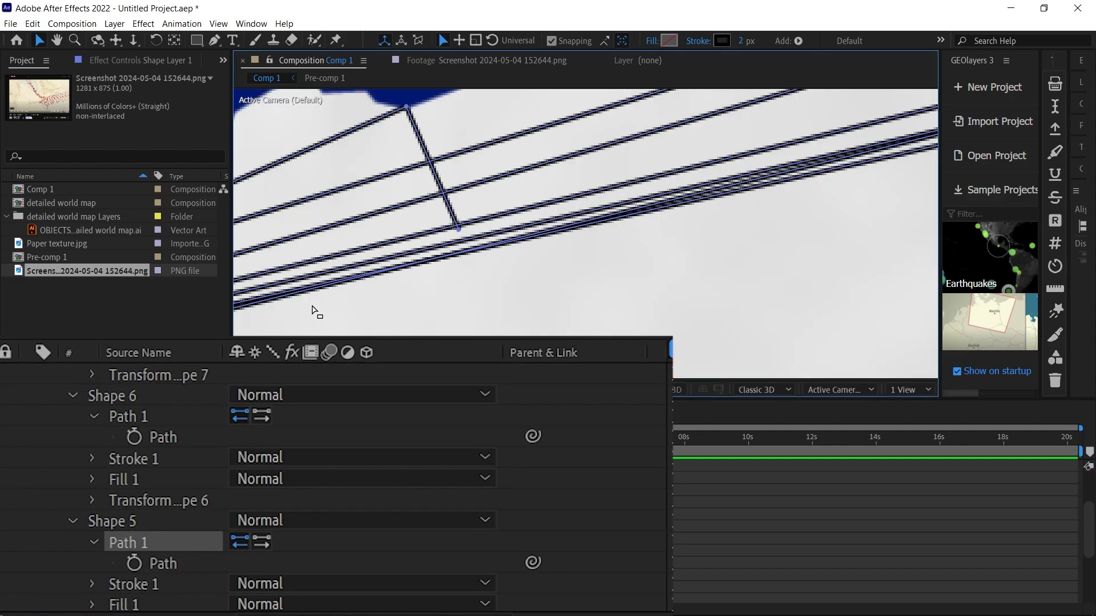
drag(378, 263, 385, 280)
drag(353, 244, 344, 230)
mouse_move(377, 262)
mouse_down()
mouse_move(351, 245)
mouse_move(365, 256)
mouse_up()
scroll(539, 304, down, 4)
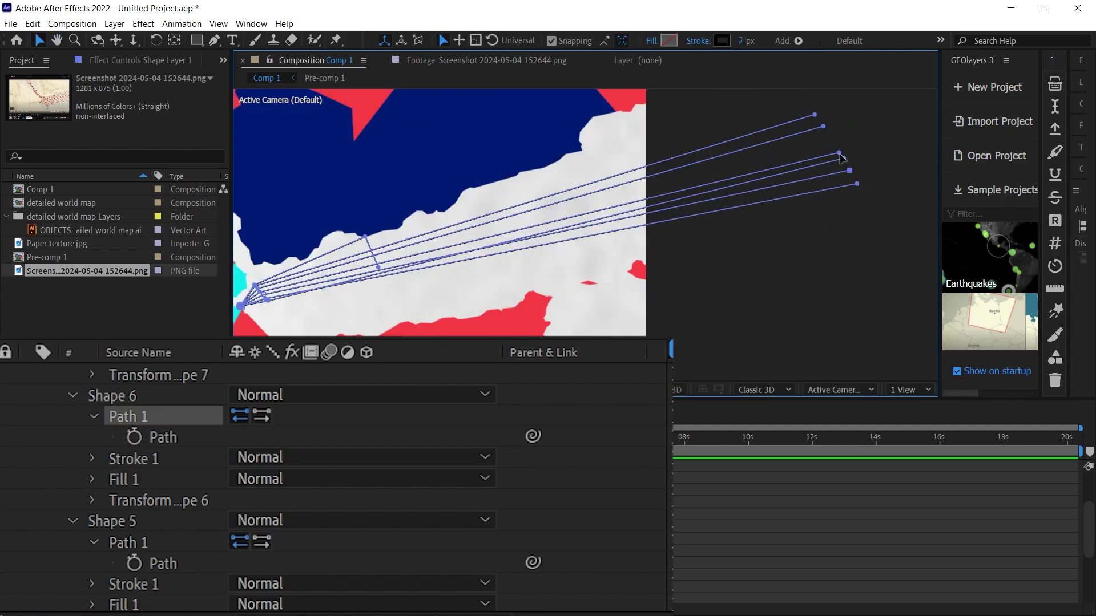
click(859, 209)
scroll(859, 210, down, 2)
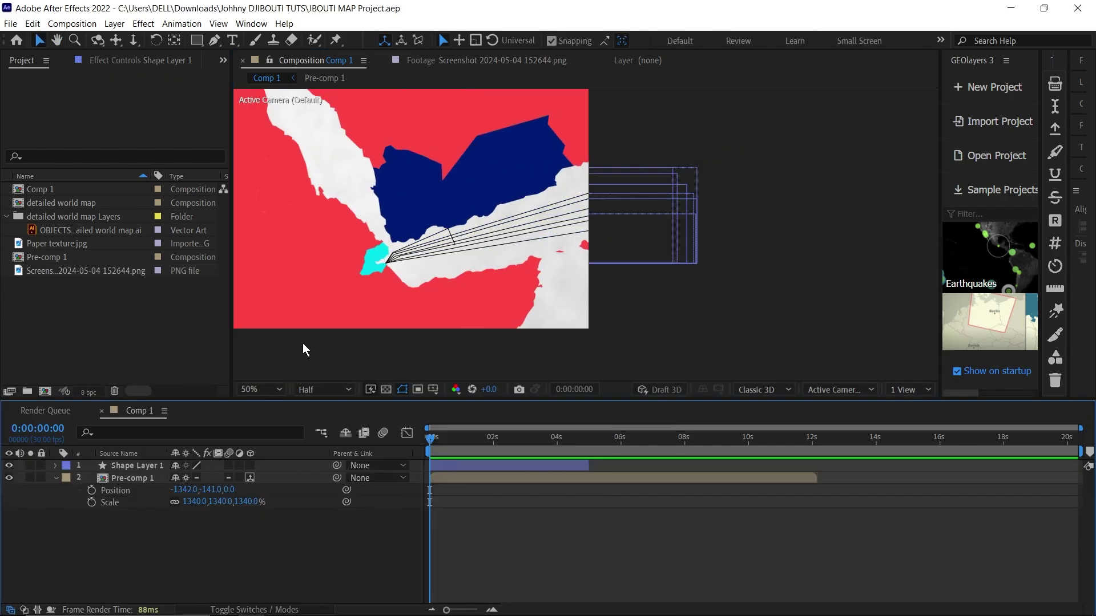
click(491, 62)
click(492, 62)
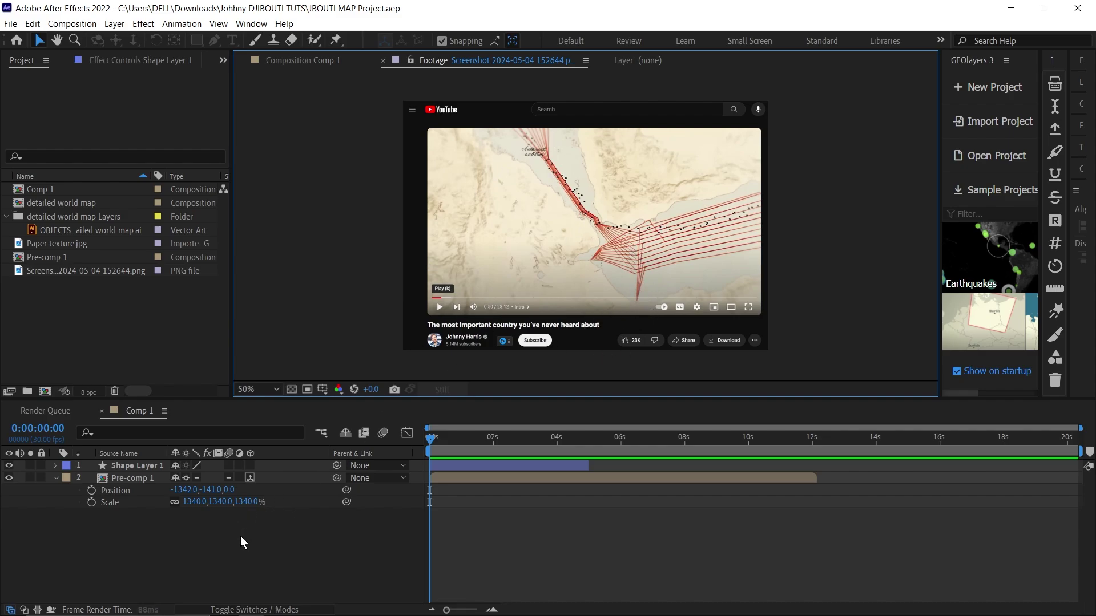
click(304, 60)
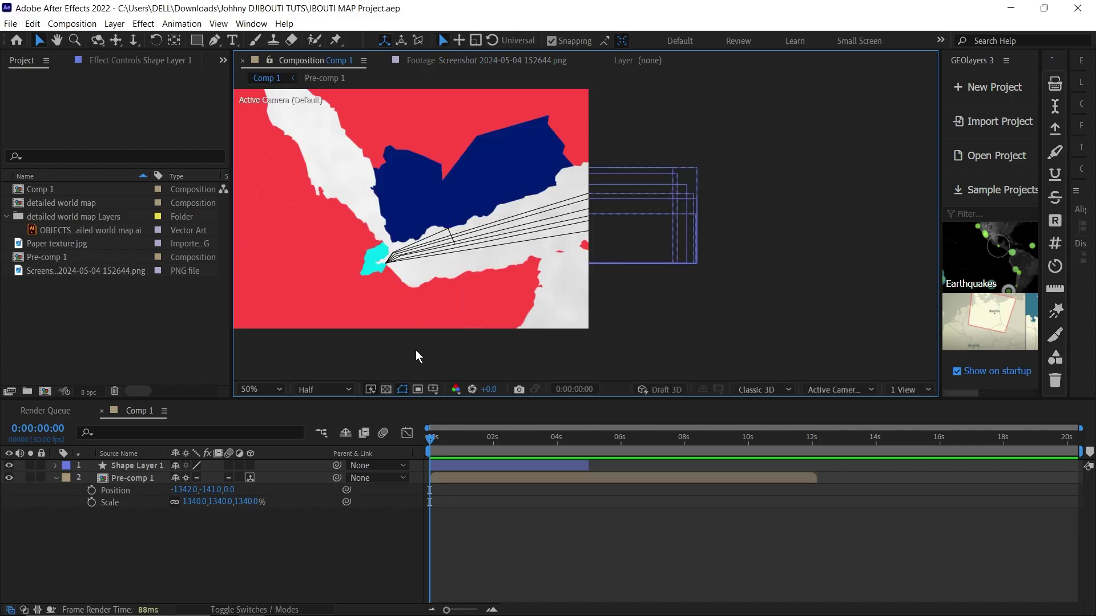
scroll(420, 351, up, 1)
drag(513, 294, 863, 178)
drag(683, 242, 620, 283)
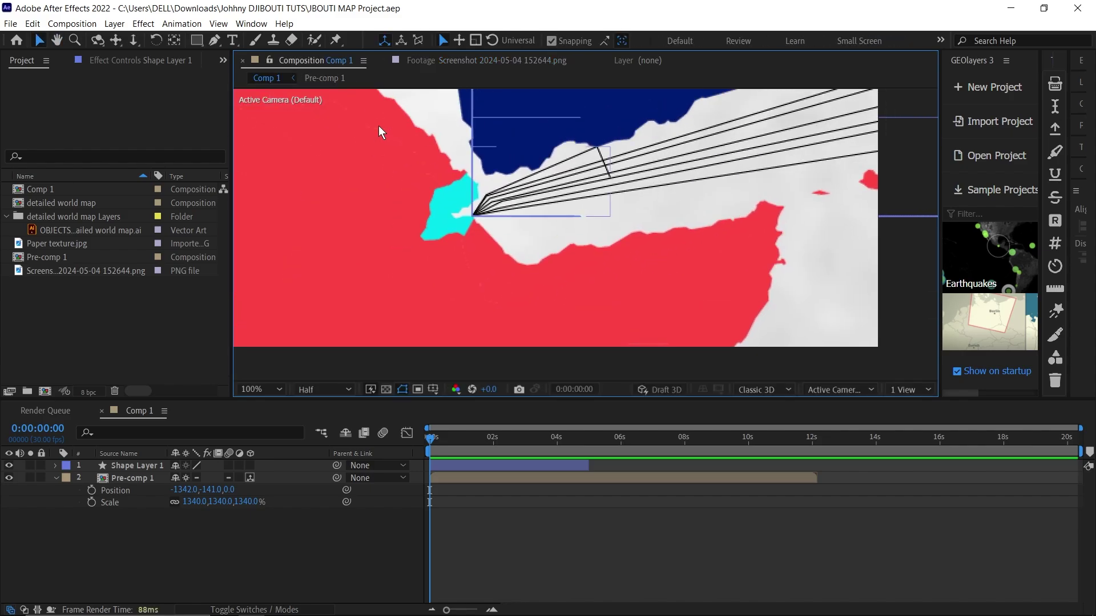
click(216, 42)
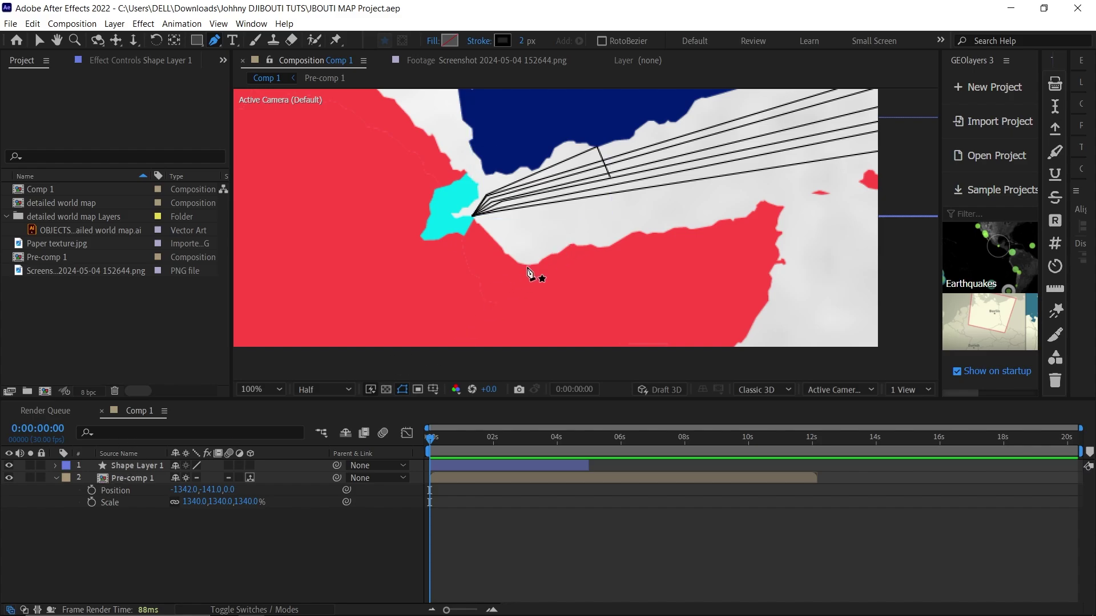
Place a stray pen point, then check the reference screenshot and return to the map.
click(527, 266)
click(459, 61)
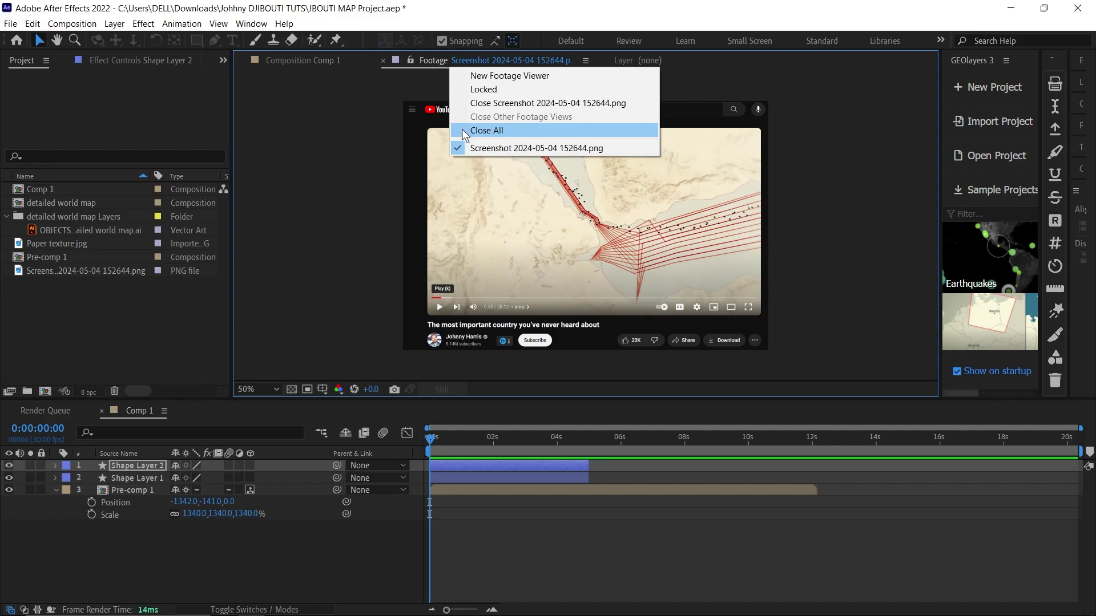
click(304, 61)
click(459, 61)
click(304, 61)
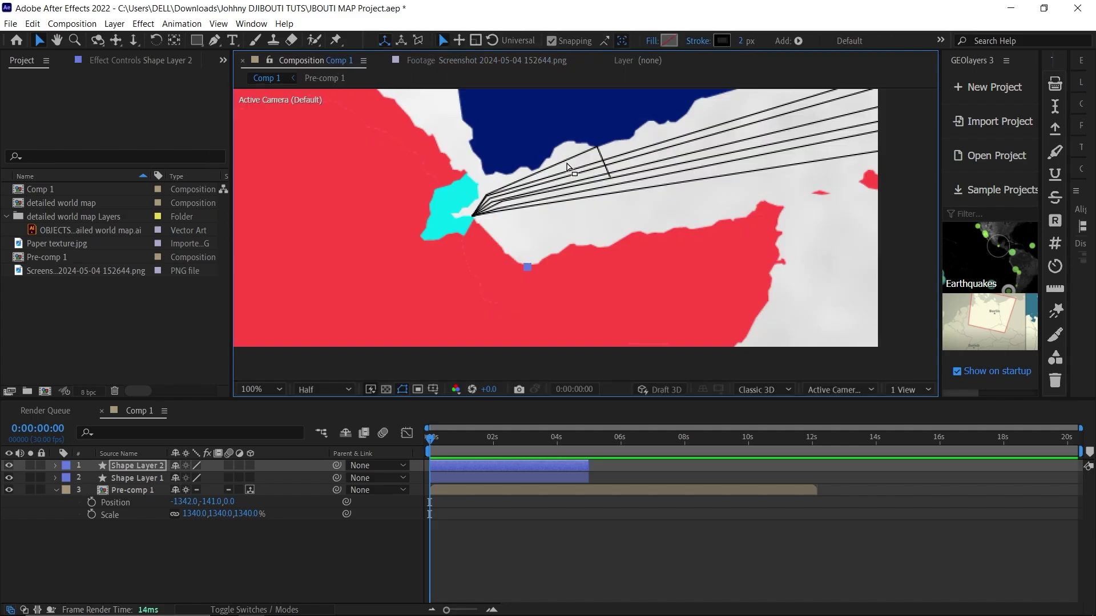
Delete the stray shape layer and start Shape Layer 2's cable path on the southern coast.
click(138, 466)
key(Delete)
click(214, 41)
click(530, 274)
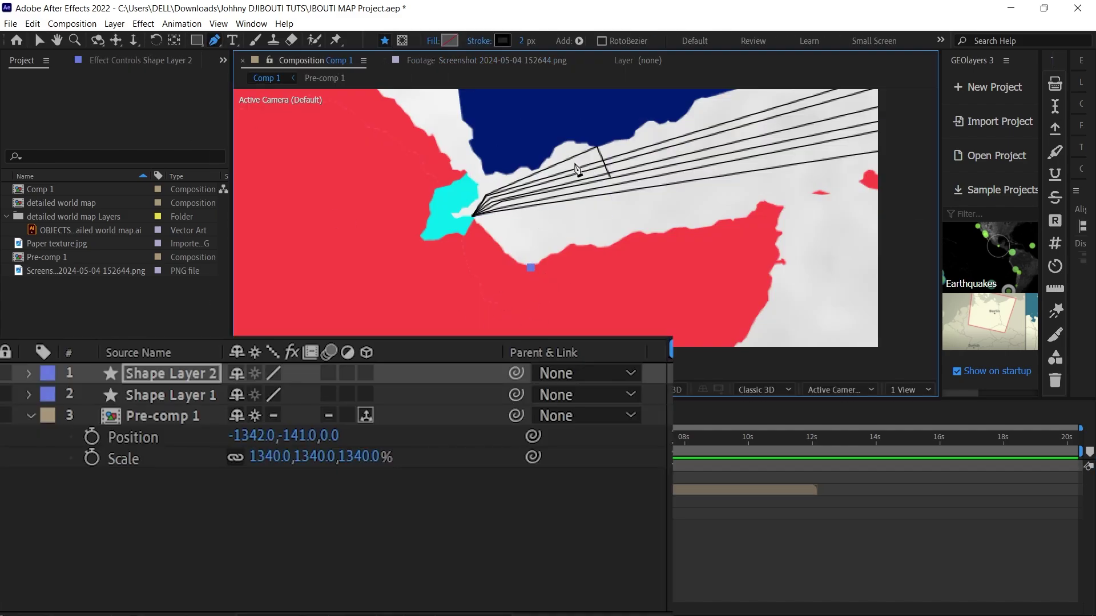
click(29, 374)
click(52, 395)
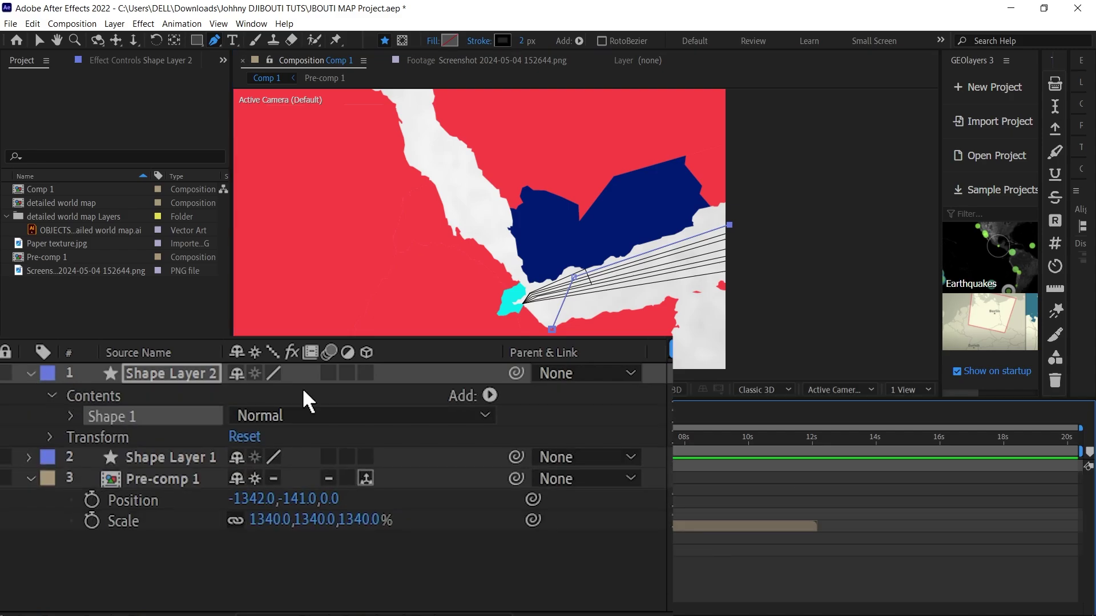
Duplicate Shape Layer 2's first shape into a second line and select its path.
key(ctrl+d)
key(ctrl+z)
key(ctrl+d)
key(ctrl+z)
click(73, 416)
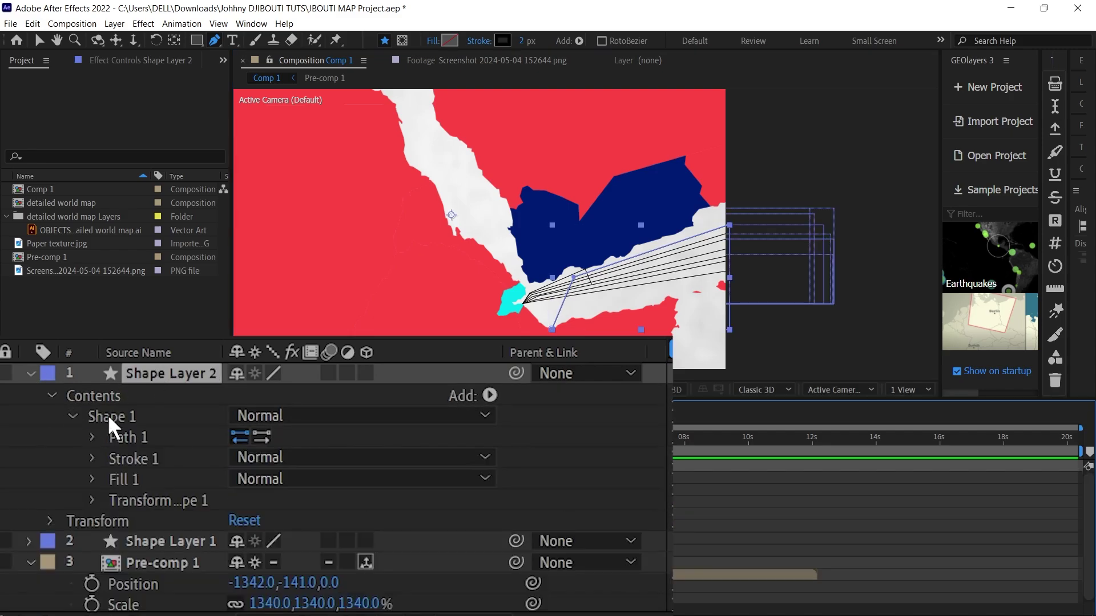
click(108, 416)
key(ctrl+d)
click(72, 416)
click(94, 438)
click(125, 439)
Add a second path point and drag both lines' vertices toward the southern shore.
scroll(560, 320, up, 1)
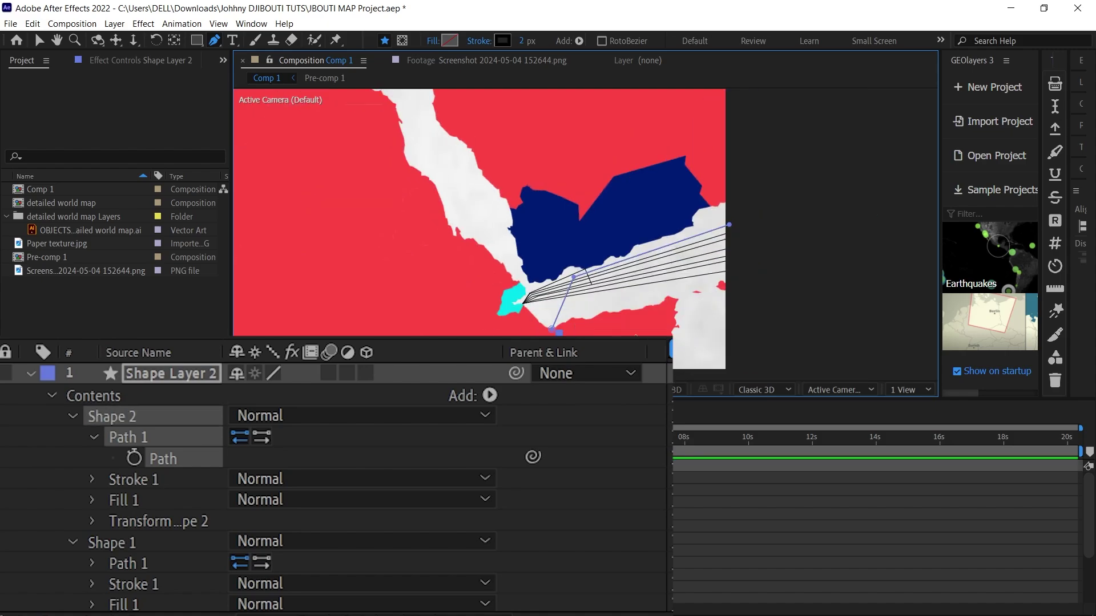
click(580, 284)
scroll(579, 289, up, 1)
key(v)
drag(548, 317, 534, 309)
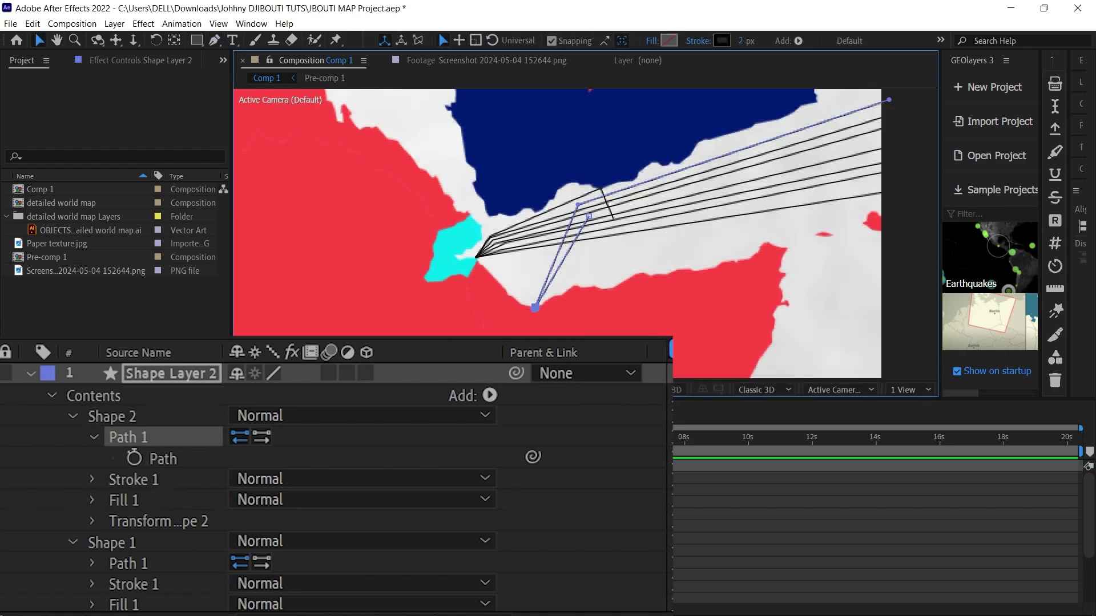
drag(577, 204, 565, 227)
click(128, 437)
scroll(546, 304, up, 3)
scroll(628, 234, down, 3)
Duplicate the second shape into a third and shift that line to the right.
click(130, 418)
key(ctrl+d)
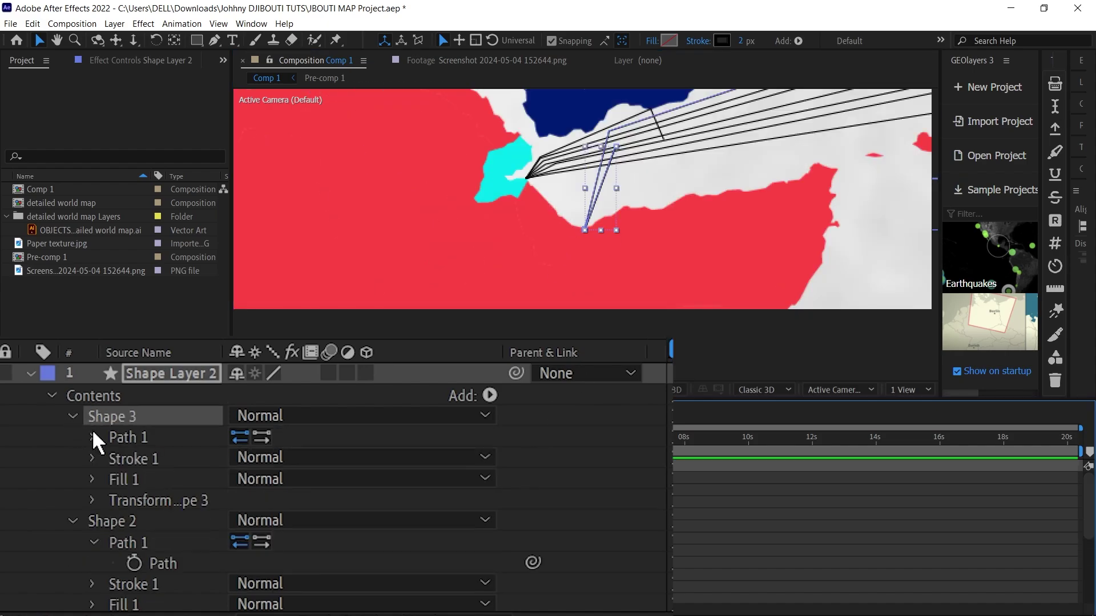
click(125, 437)
drag(606, 173, 616, 177)
click(154, 435)
key(ctrl+d)
key(ctrl+z)
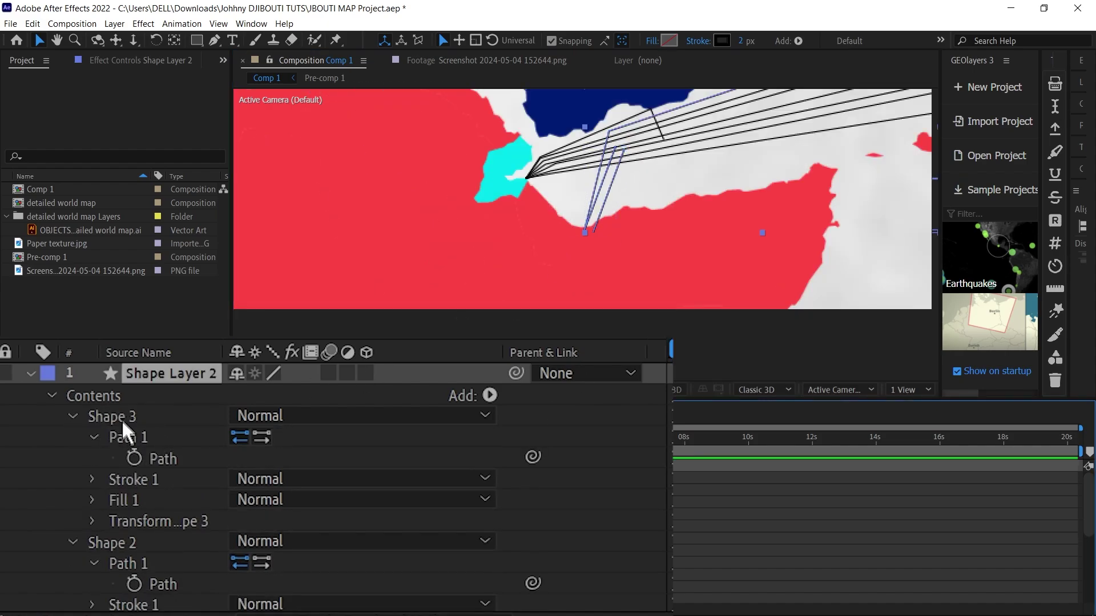
Add a fourth shape joined to the third line, then bring up the reference screenshot.
click(122, 419)
key(ctrl+d)
click(117, 438)
scroll(586, 234, up, 1)
drag(602, 232, 555, 282)
click(576, 240)
drag(588, 240, 560, 311)
scroll(560, 285, down, 1)
click(498, 61)
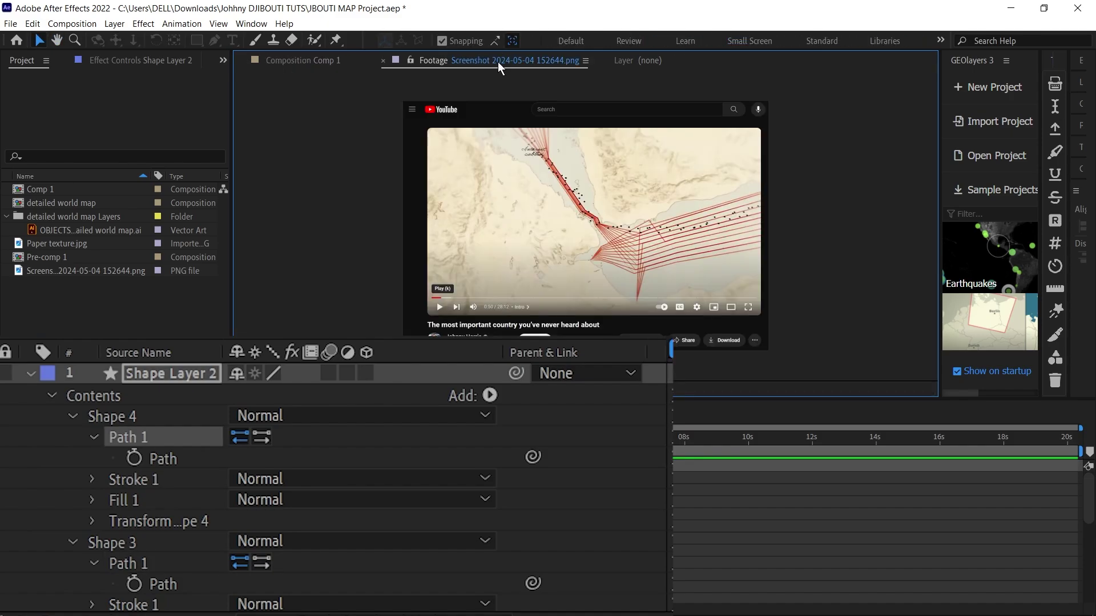
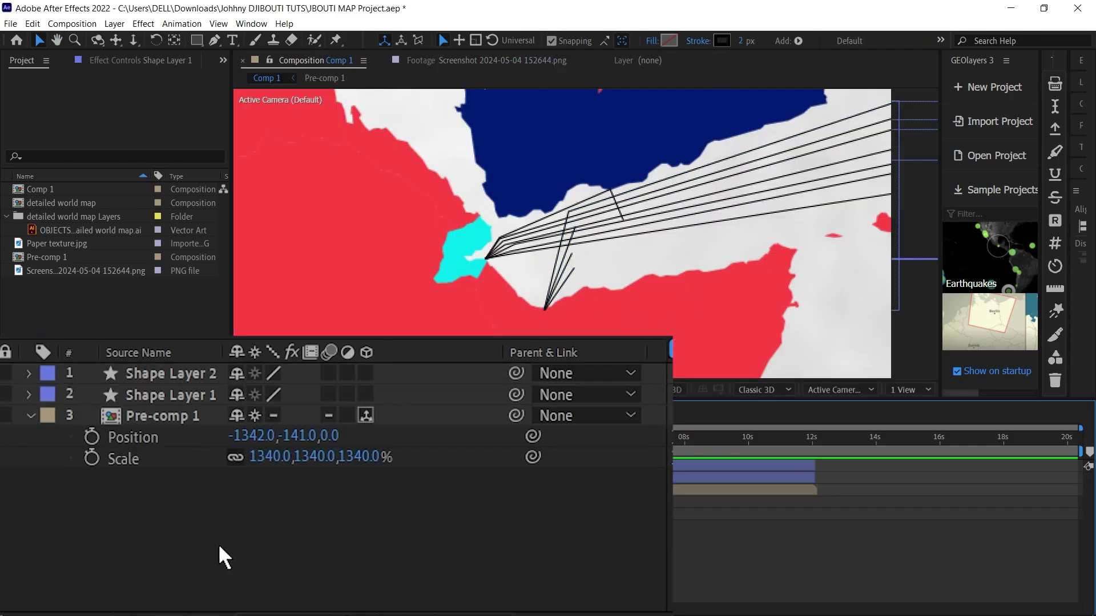
Make Shape Layers 1 and 2 3D and parent both to Pre-comp 1.
click(365, 395)
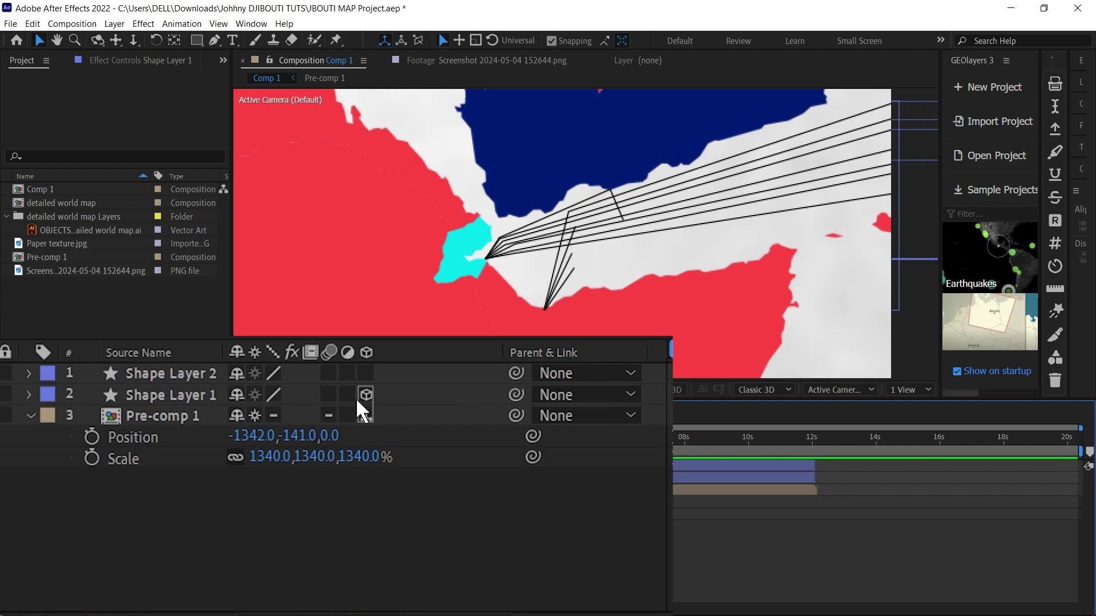
click(367, 372)
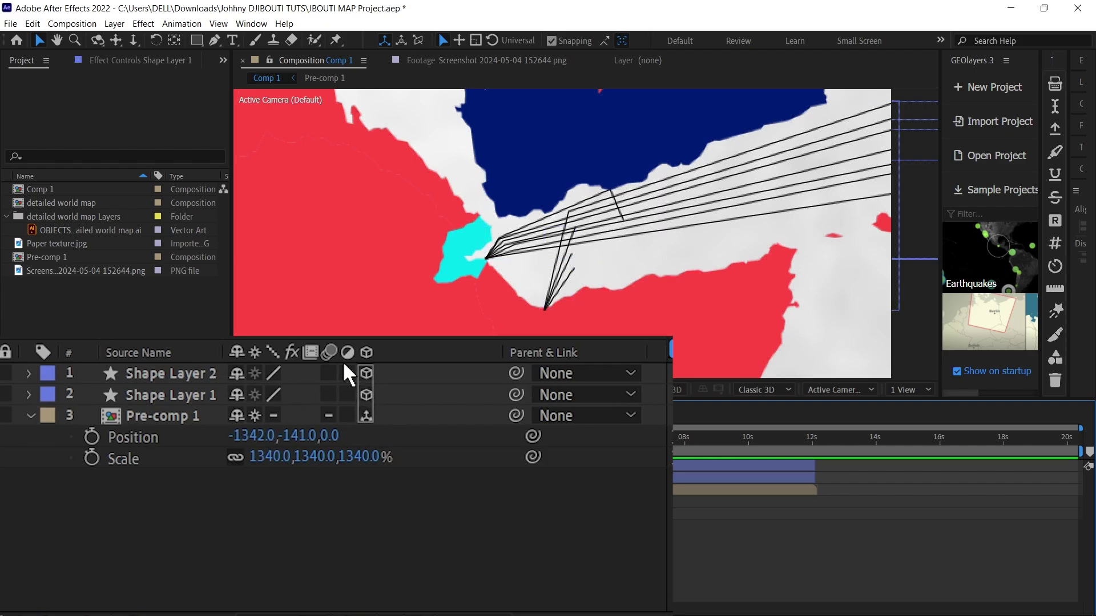
click(196, 374)
shift+click(183, 395)
drag(514, 372, 173, 412)
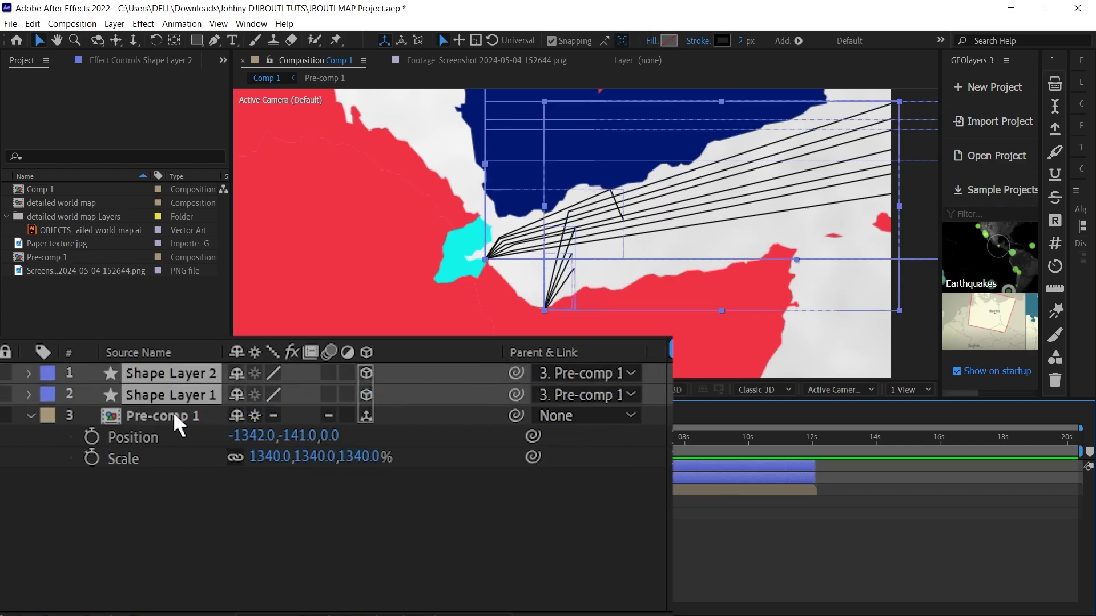
Collapse Pre-comp 1, then expand and select Shape Layer 1 to add shape content.
click(29, 415)
click(65, 434)
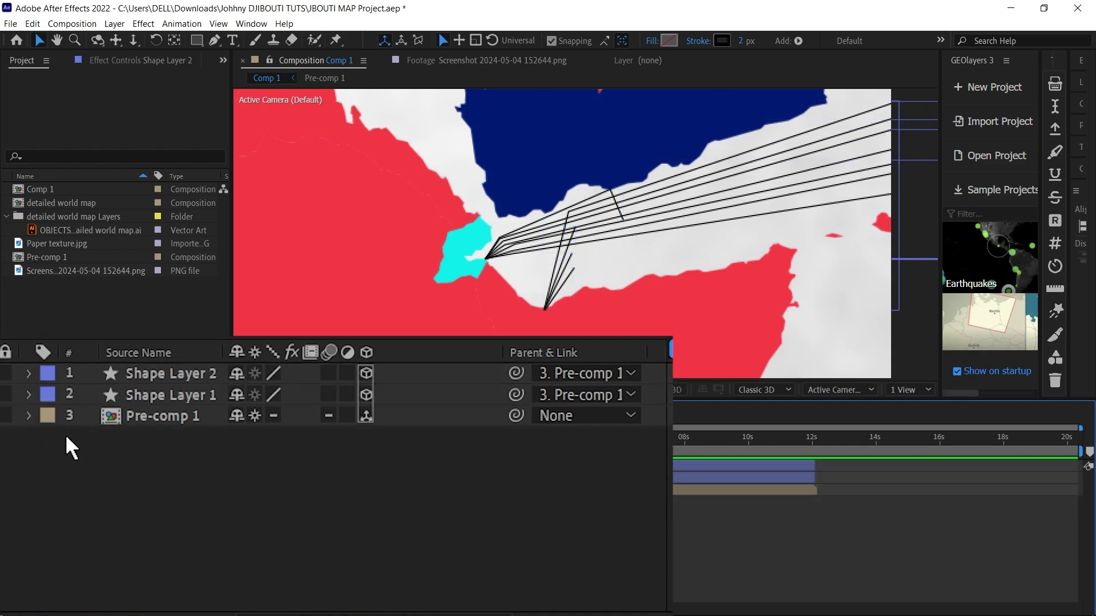
click(27, 394)
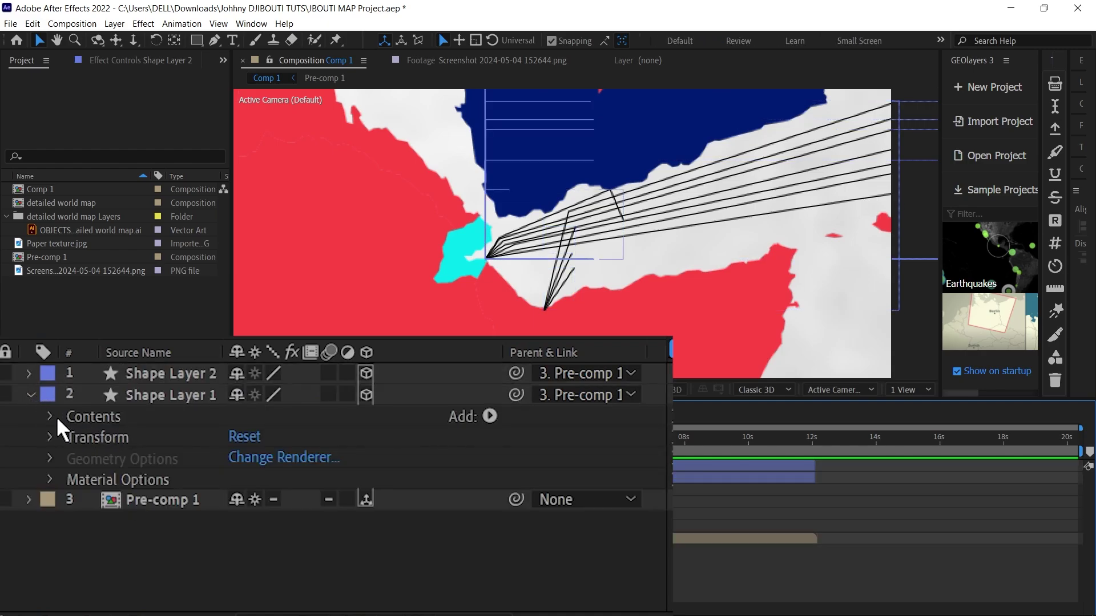
click(137, 394)
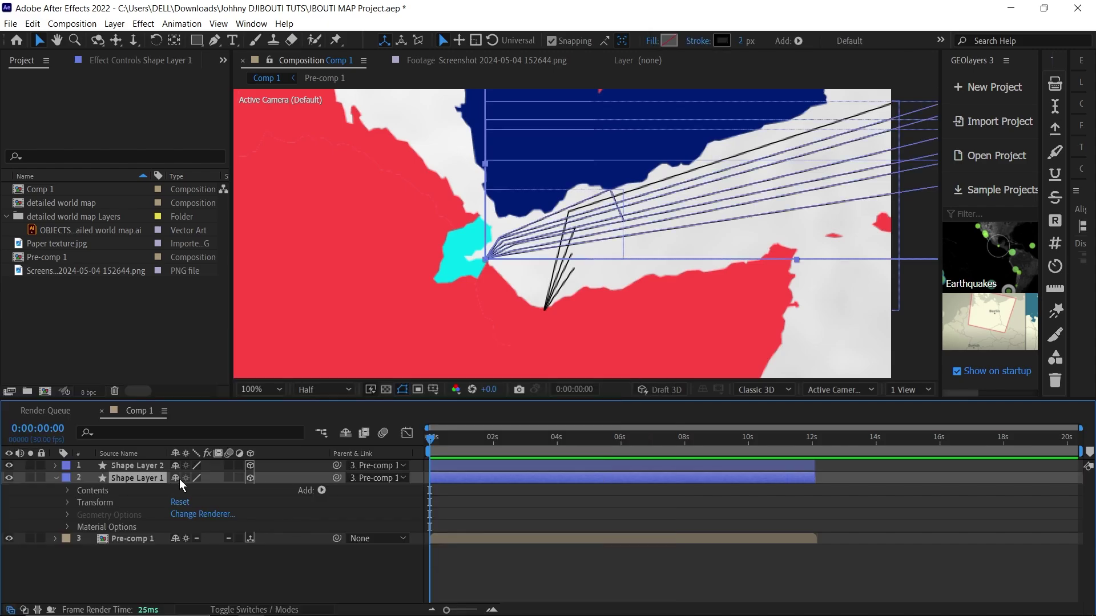
click(320, 489)
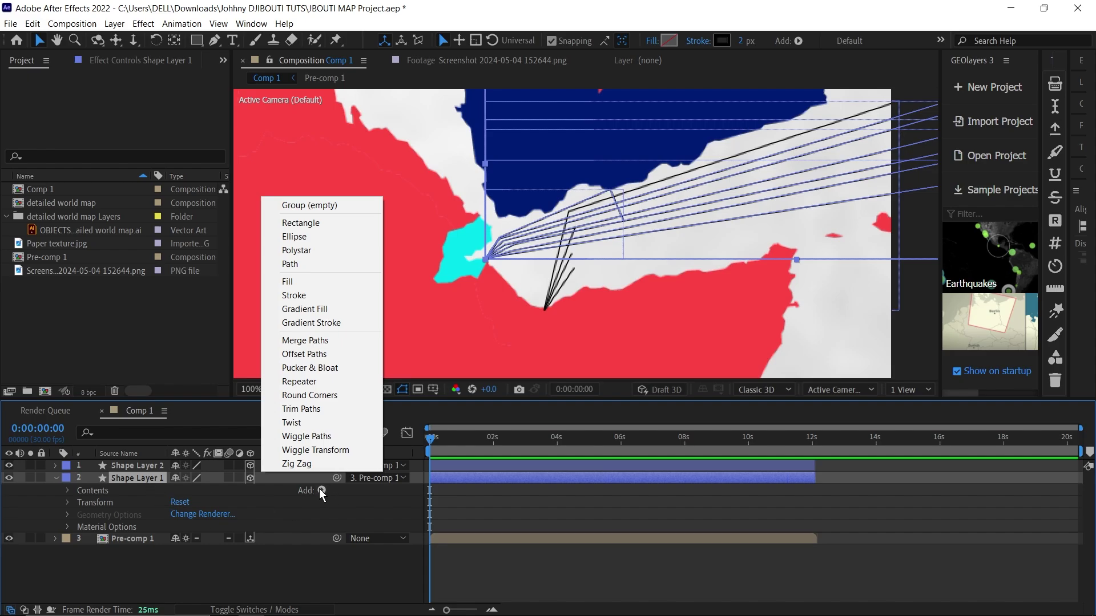
Add Trim Paths to Shape Layer 1 and keyframe End from 0% at 0 s to 100%.
click(306, 409)
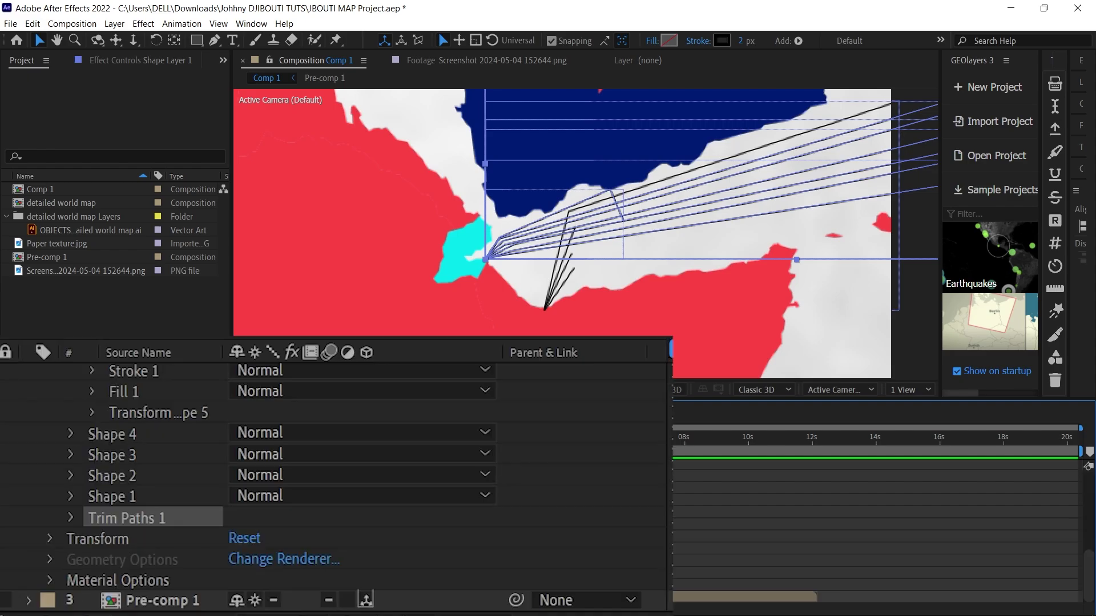
click(71, 520)
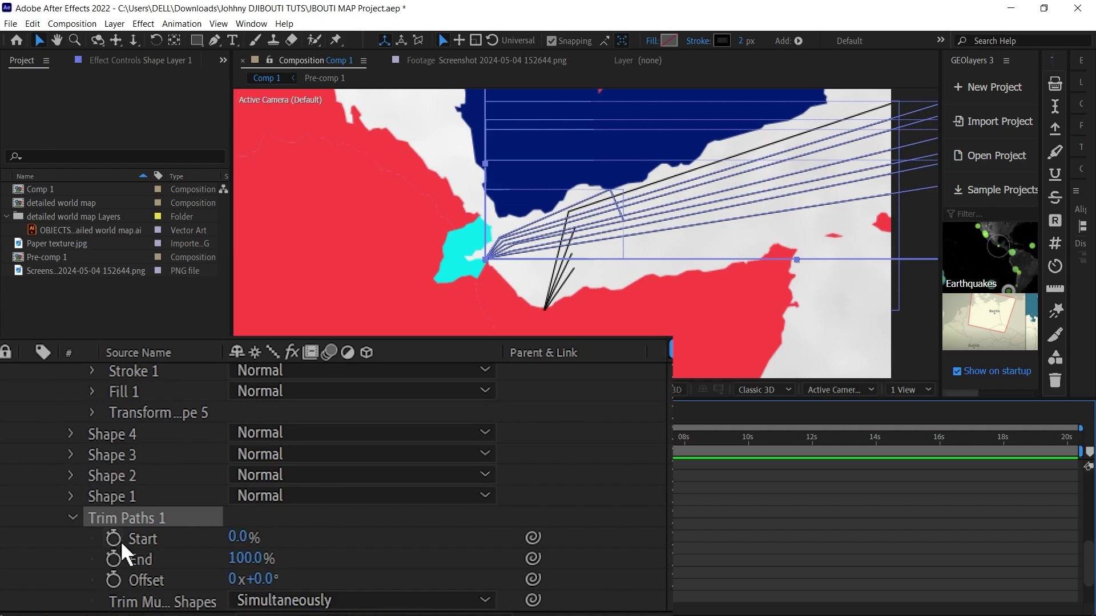
click(114, 559)
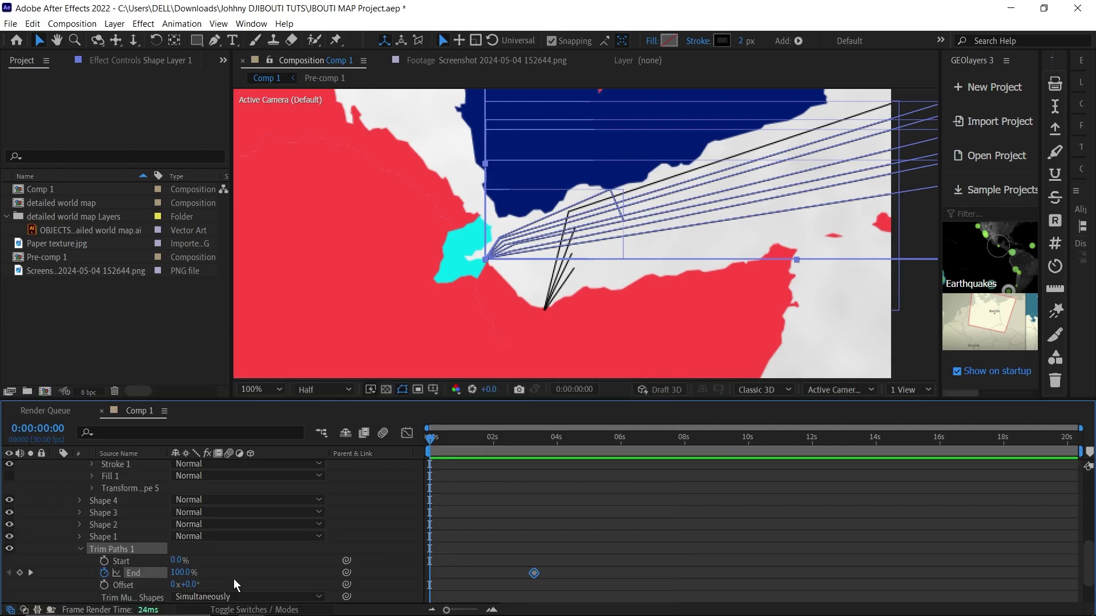
key(comma)
drag(188, 574, 43, 575)
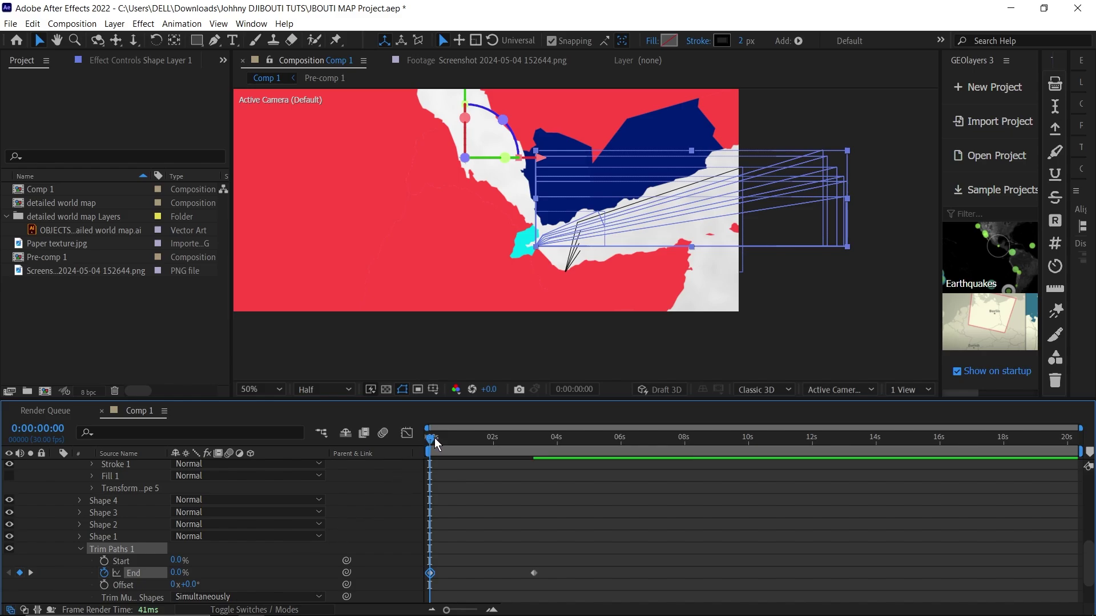
Preview the draw-on, apply Easy Ease to both End keyframes, then select Shape Layer 2.
click(639, 570)
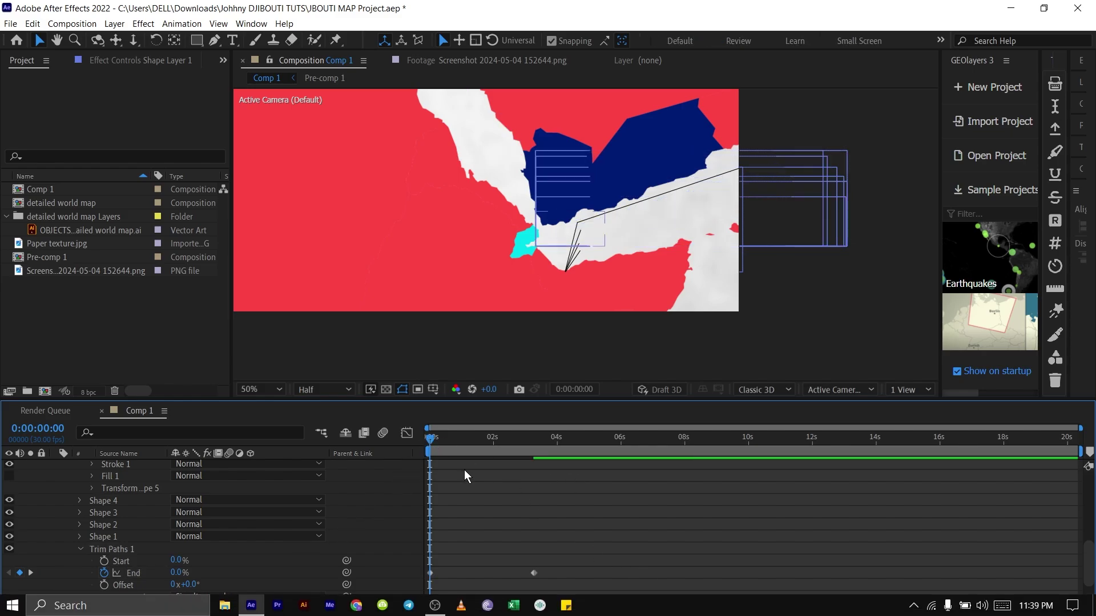
key(space)
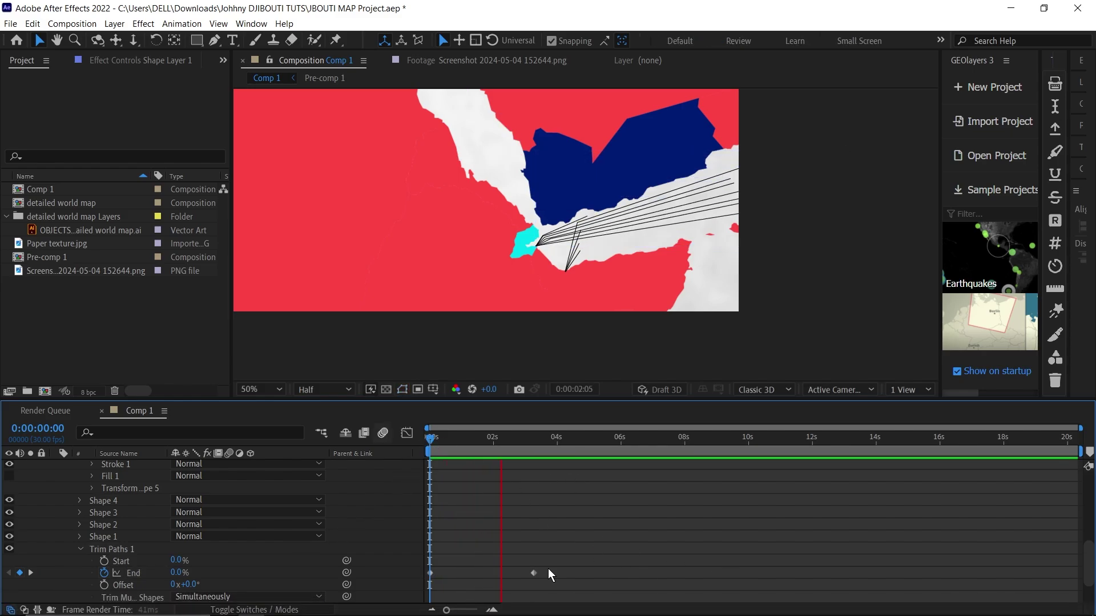
key(space)
drag(557, 580, 411, 550)
key(F9)
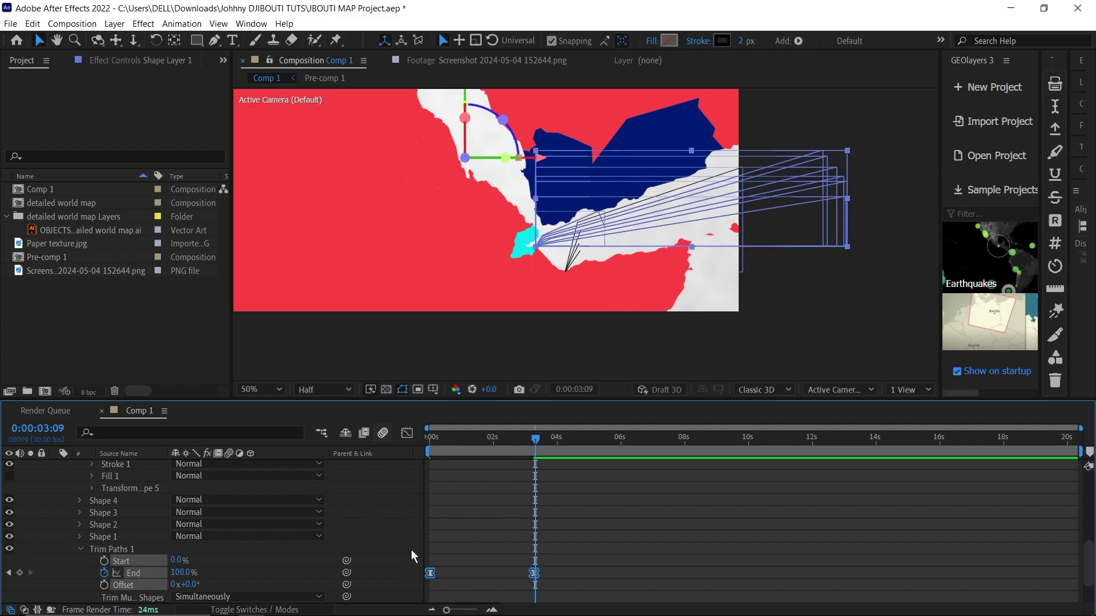
scroll(88, 518, up, 8)
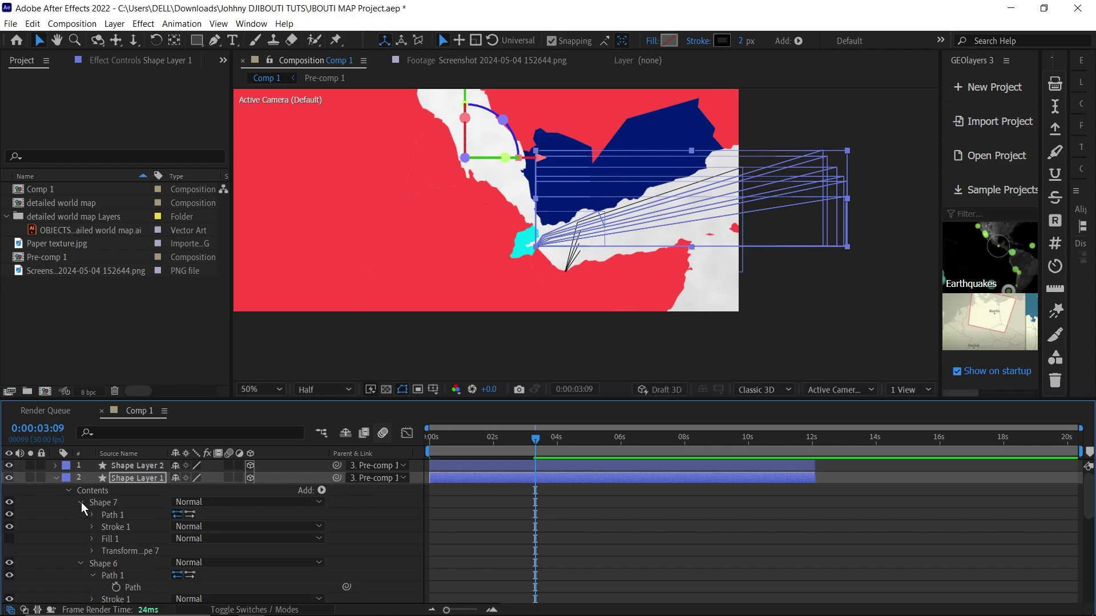
click(57, 477)
click(119, 467)
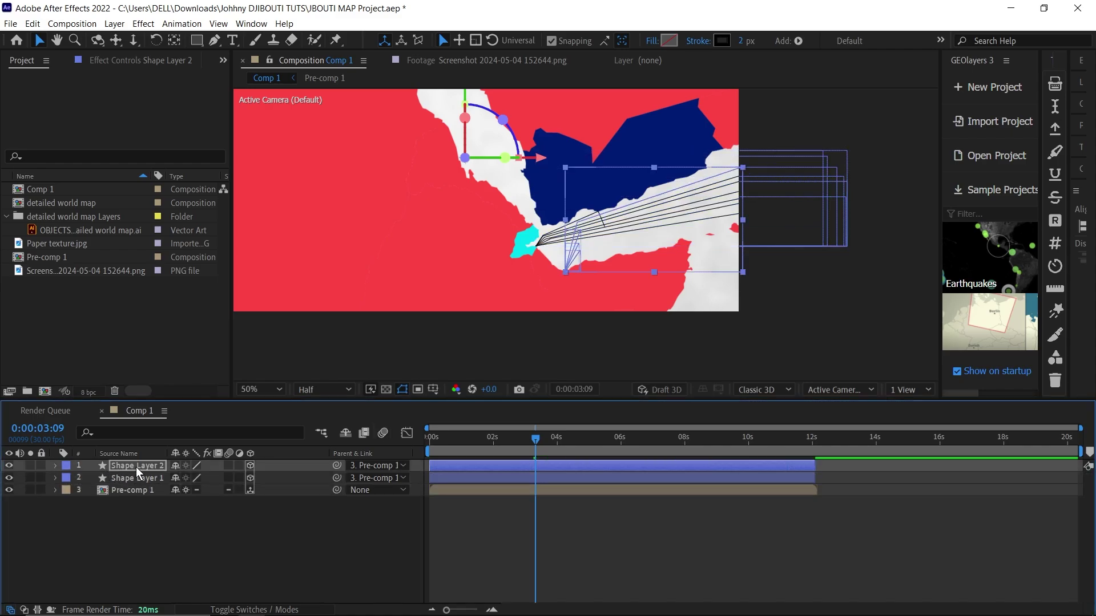
Slide Shape Layer 2's End keyframes to start at 0 s and preview from the beginning.
key(u)
drag(538, 480, 434, 479)
key(Home)
key(space)
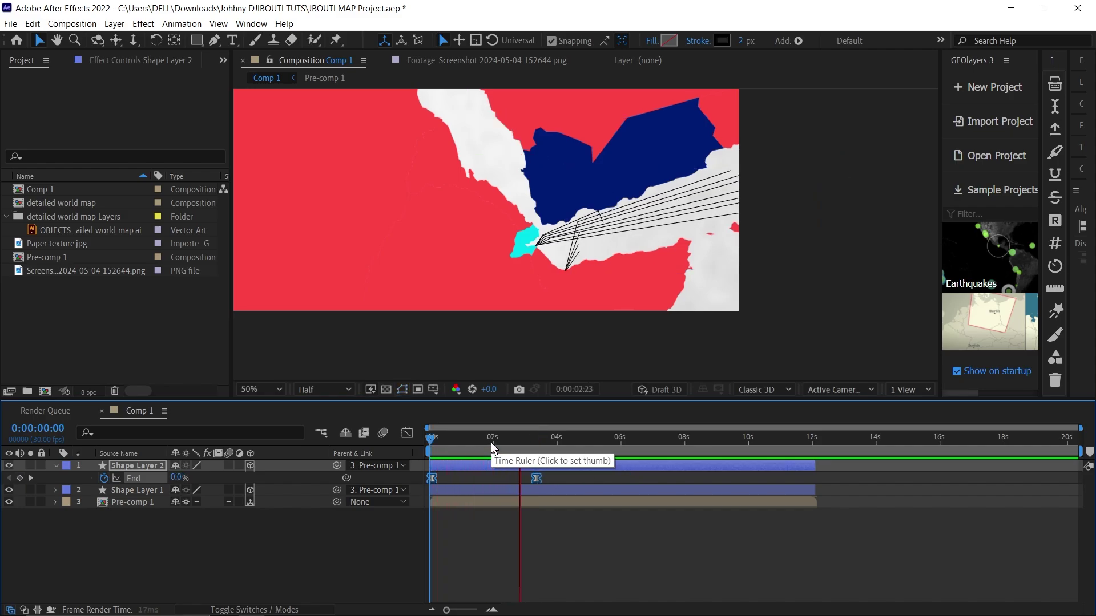
key(space)
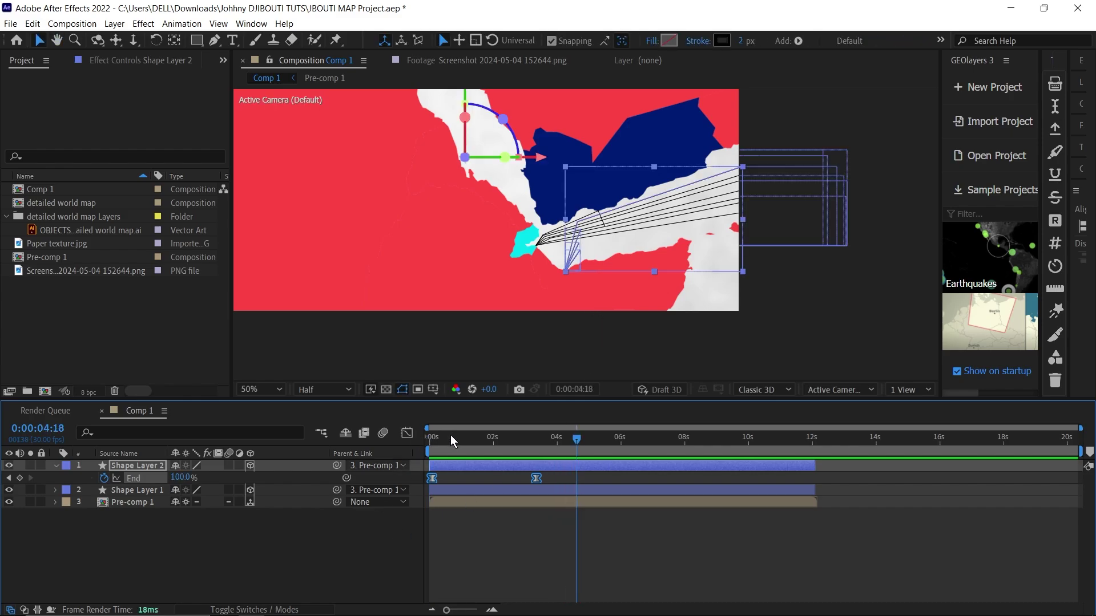
drag(450, 439, 403, 440)
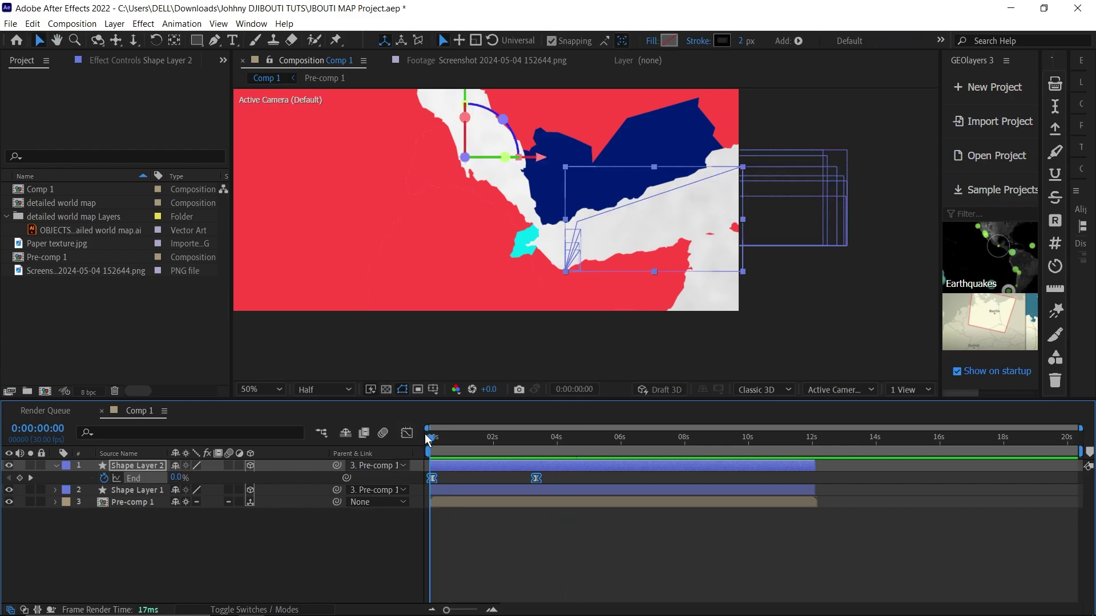
click(55, 465)
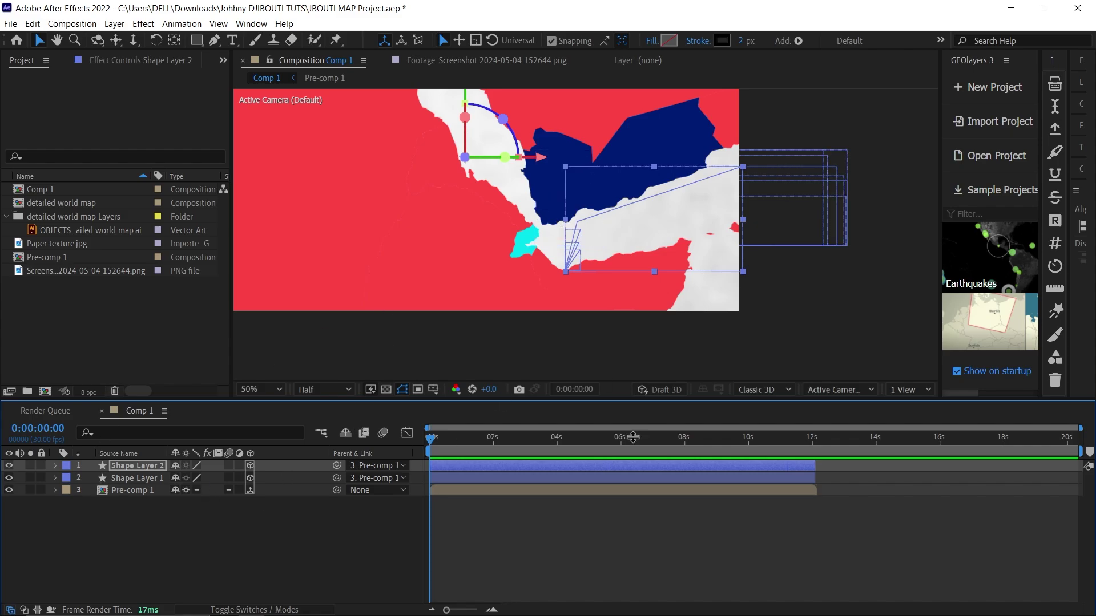
Hide Shape Layers 1 and 2 and switch to the Pen tool.
click(549, 548)
click(9, 465)
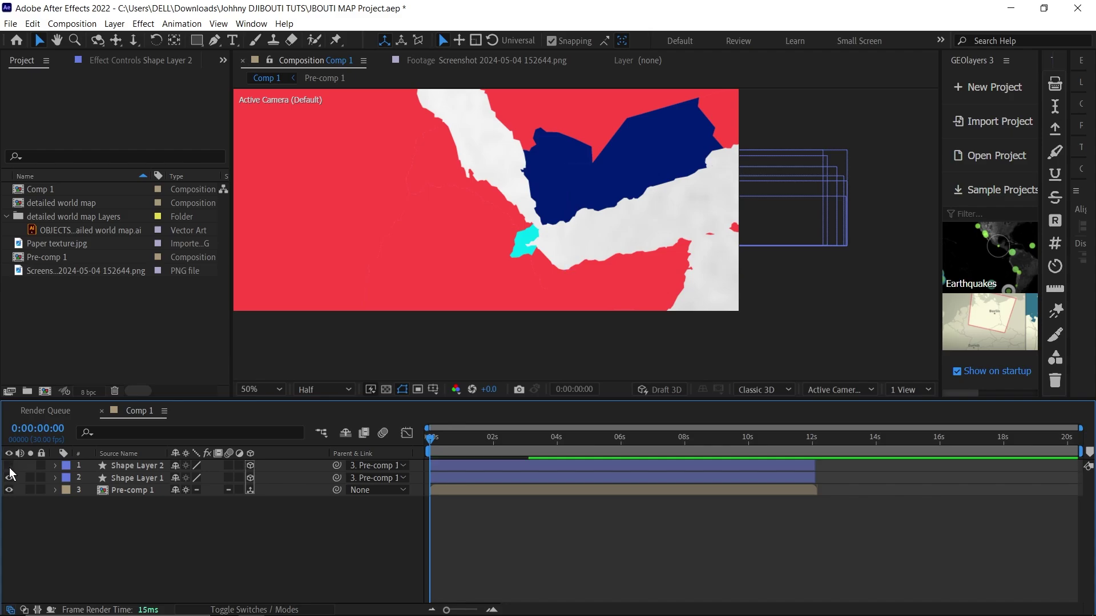
click(9, 477)
scroll(495, 190, down, 2)
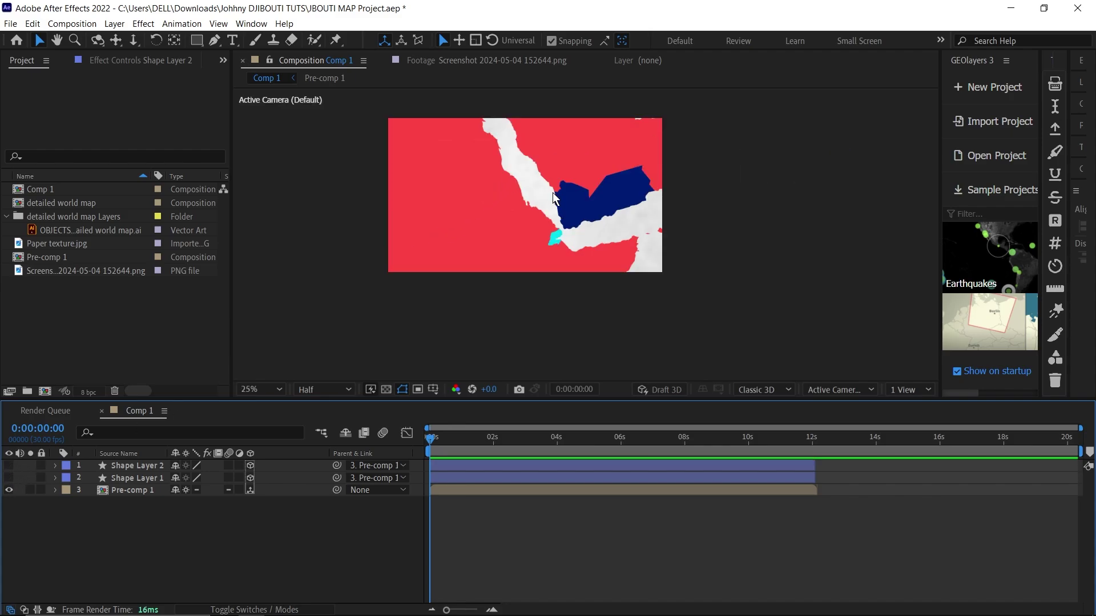
click(214, 41)
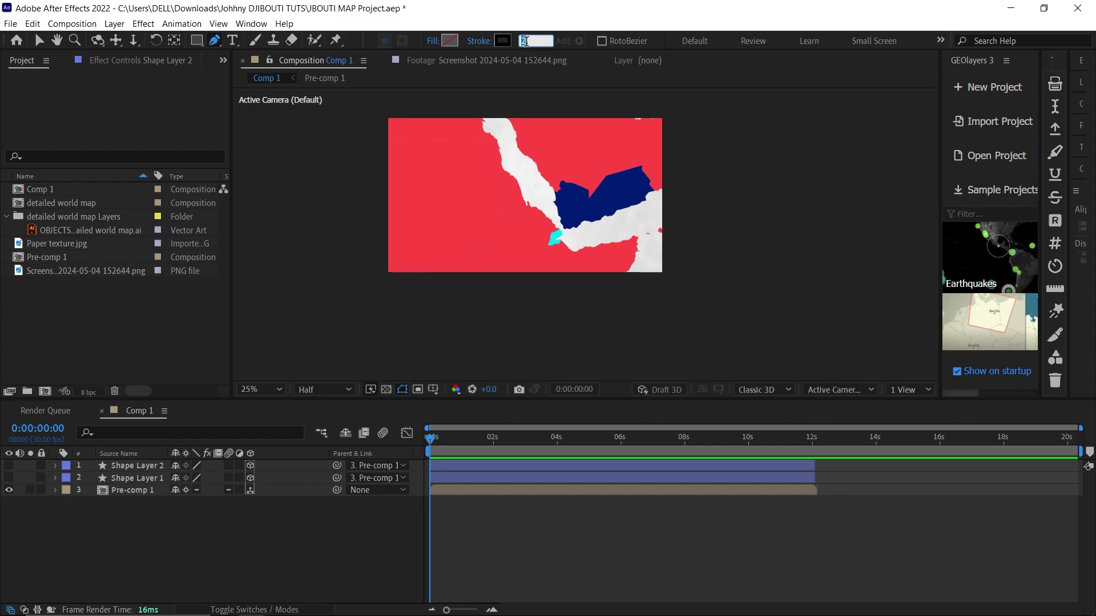
scroll(420, 131, up, 2)
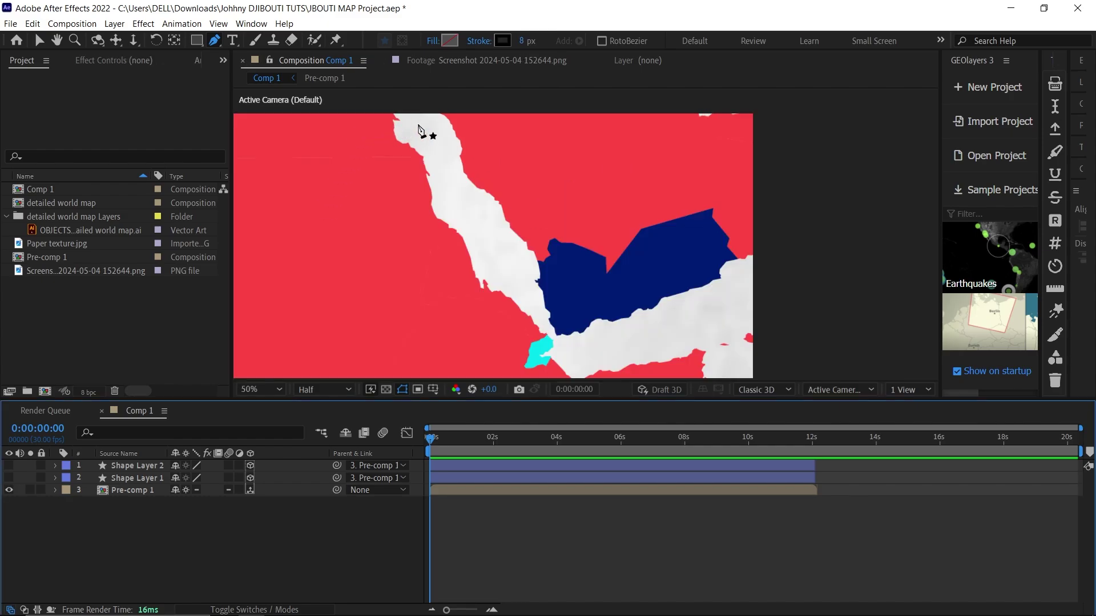
Draw a curved route from the top of the Red Sea past Djibouti east, refining its handles.
drag(415, 121, 422, 137)
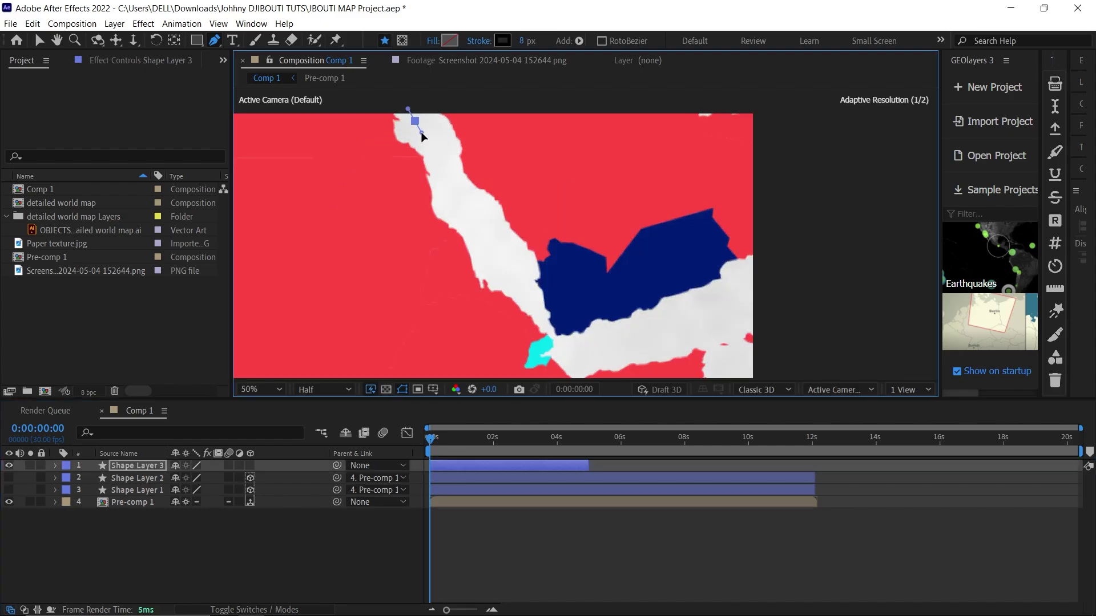
drag(544, 326, 548, 330)
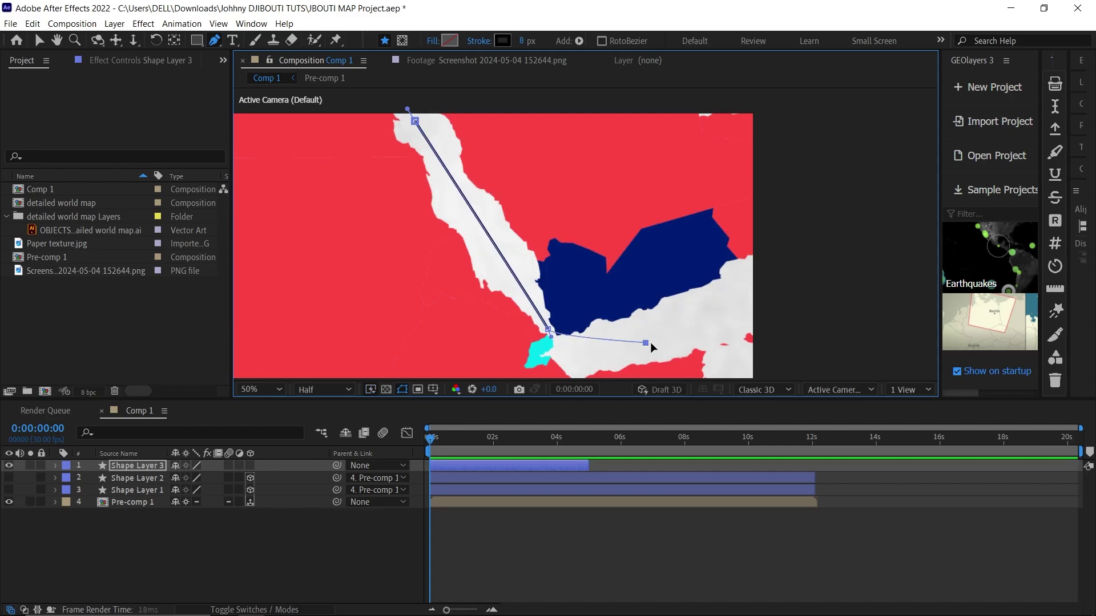
drag(645, 343, 808, 258)
scroll(549, 328, up, 2)
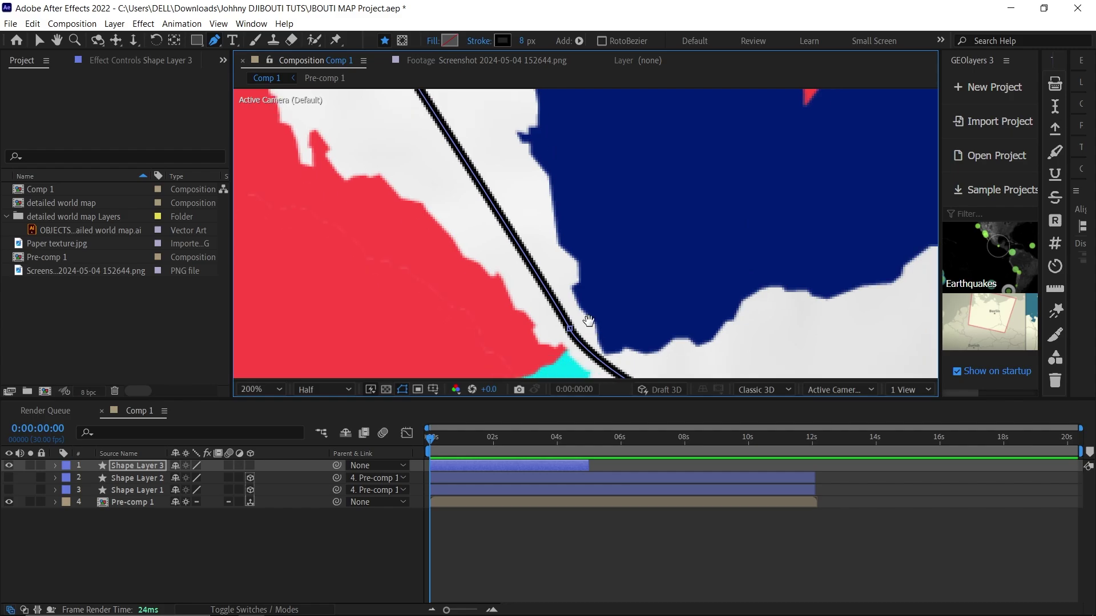
click(570, 315)
drag(554, 286, 499, 198)
scroll(628, 286, down, 1)
drag(684, 369, 596, 328)
mouse_move(542, 216)
mouse_down()
mouse_move(530, 202)
mouse_move(541, 209)
mouse_up()
scroll(581, 303, down, 1)
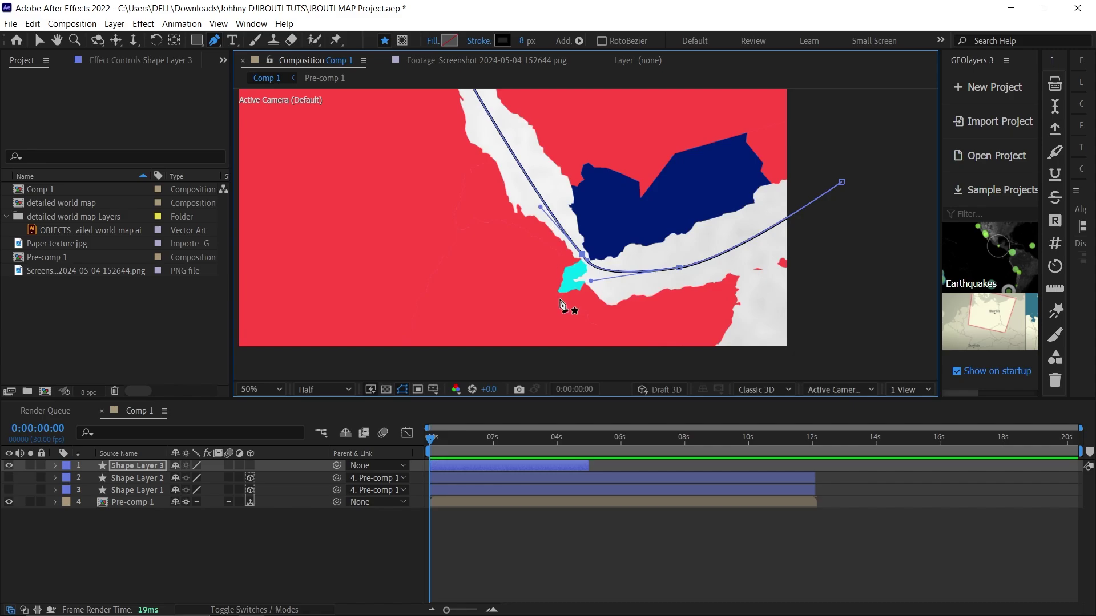
Expand Shape Layer 3 down to Stroke 1 and add Dashes with a Gap setting.
click(54, 465)
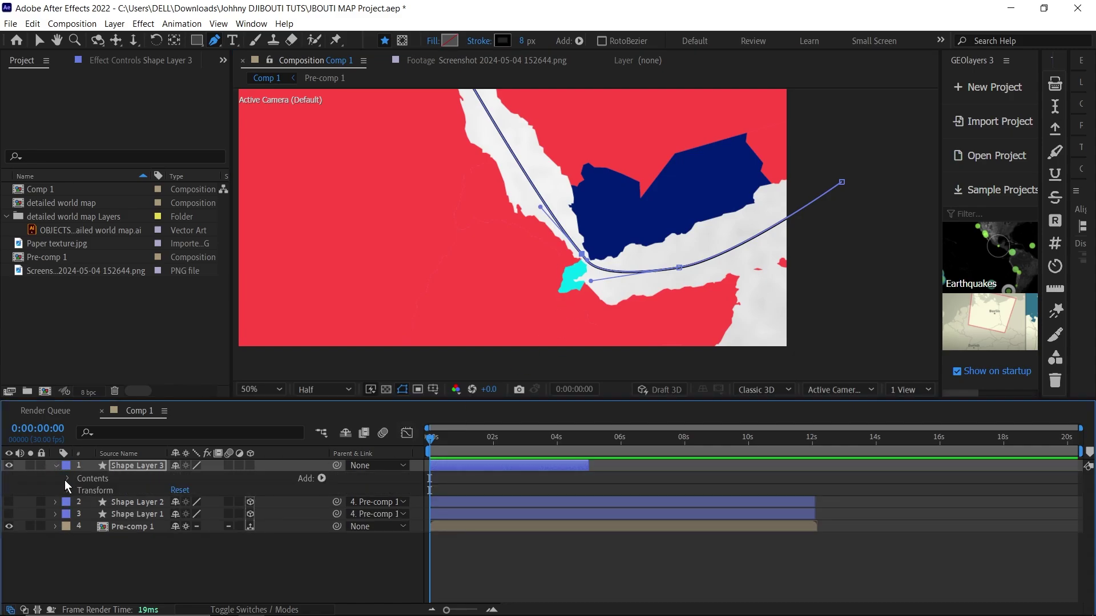
click(67, 478)
click(71, 416)
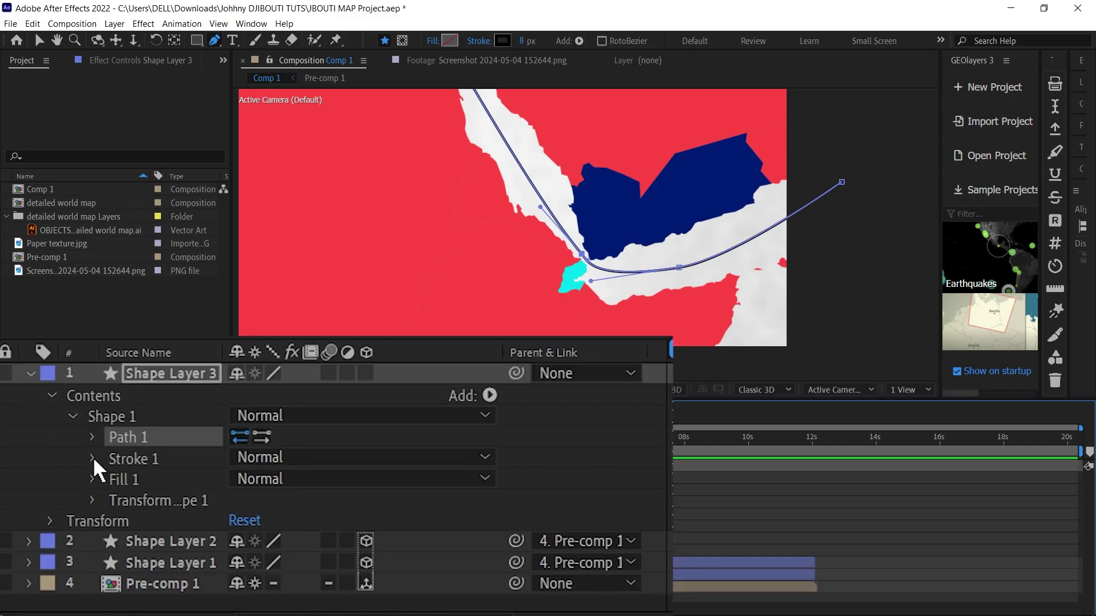
click(93, 458)
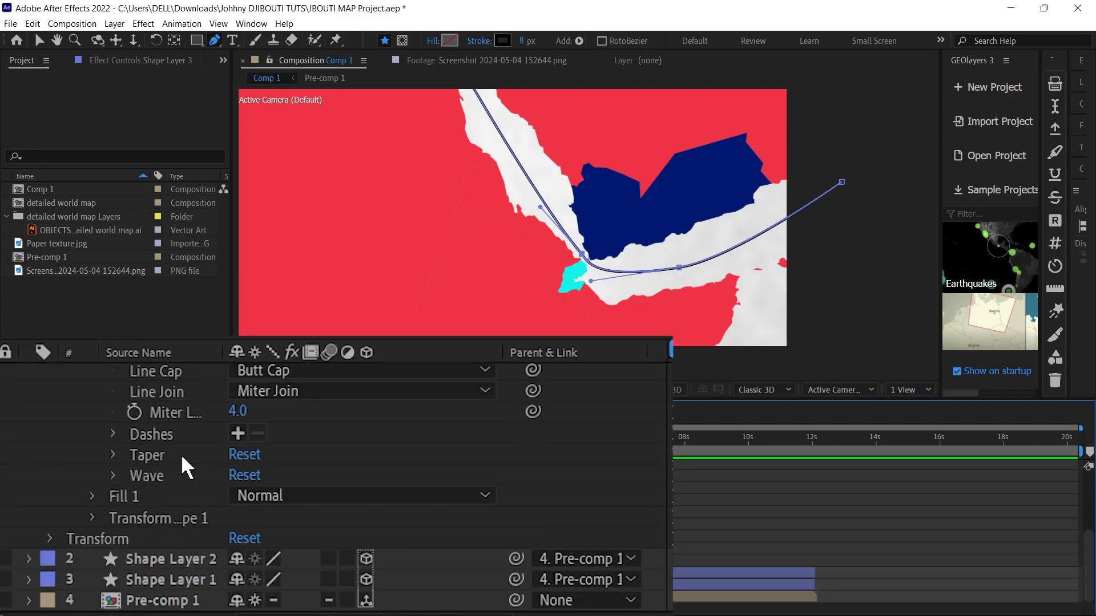
click(238, 433)
click(238, 434)
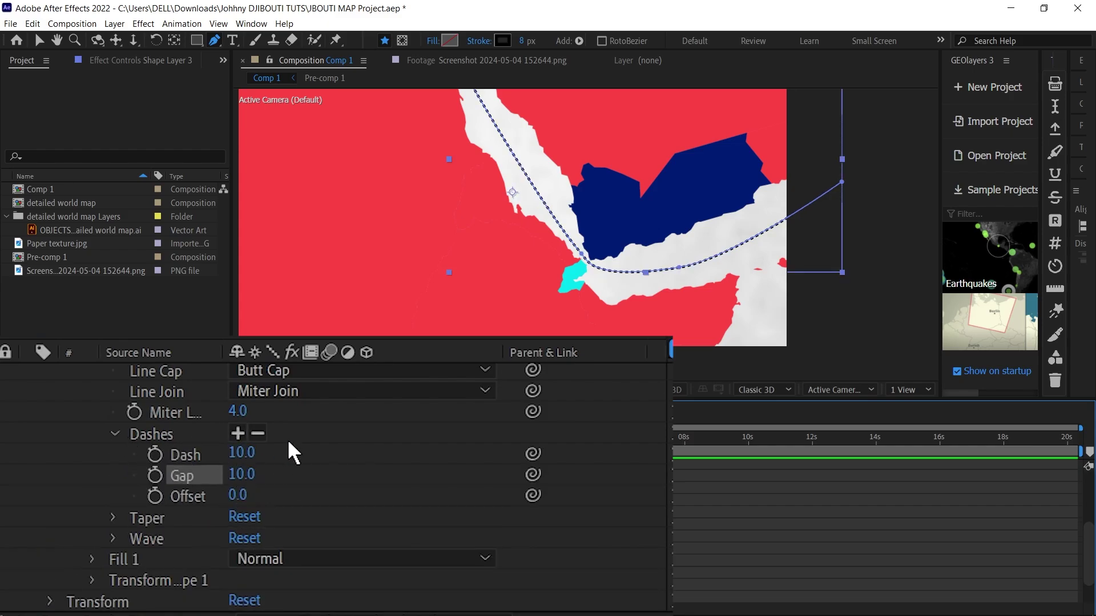
scroll(500, 231, up, 5)
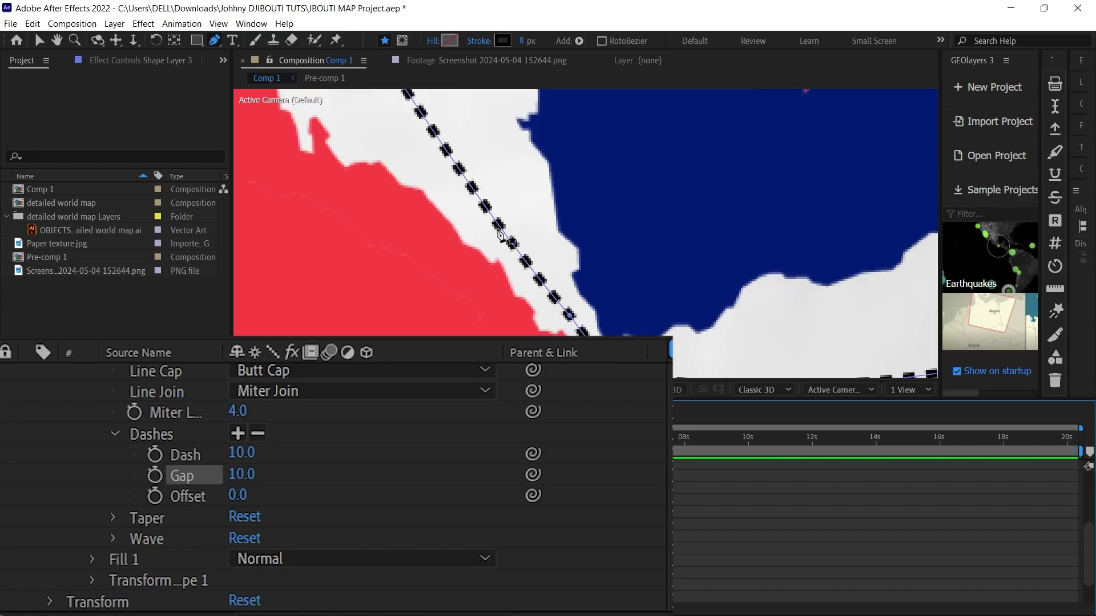
scroll(501, 245, down, 1)
scroll(538, 221, up, 1)
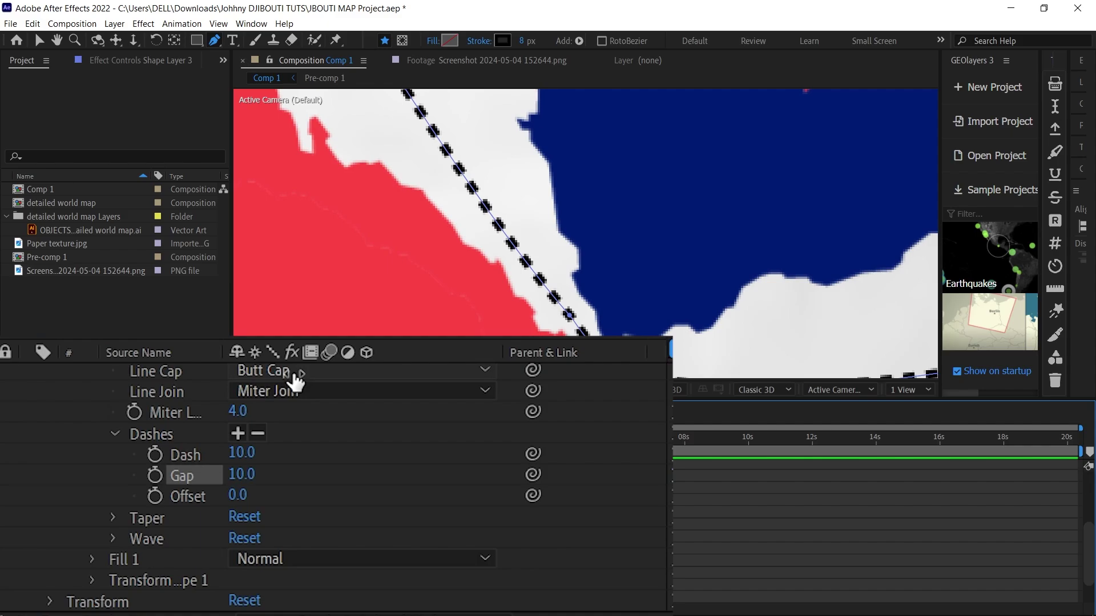
Set Line Cap to Round Cap, Dash to 0 and Gap to 35 for round dots.
click(268, 371)
click(298, 419)
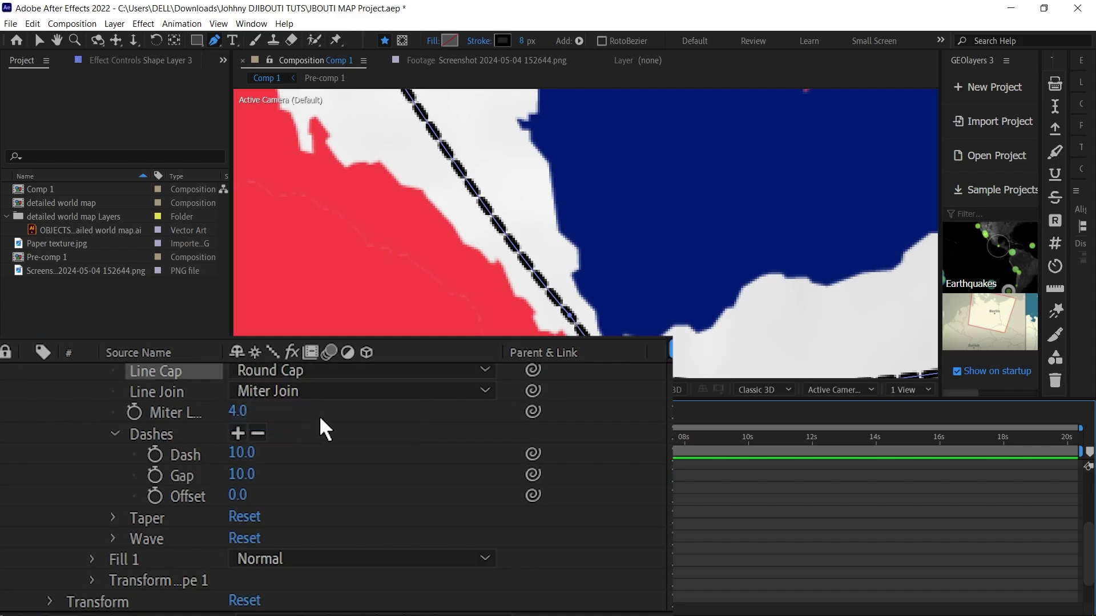
drag(244, 455, 222, 467)
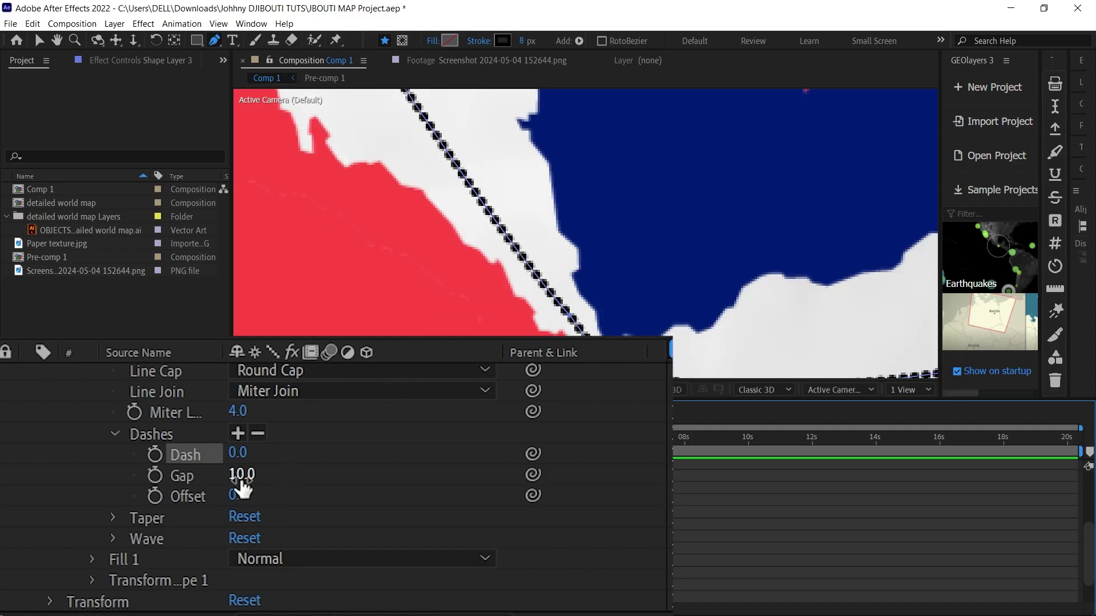
drag(240, 474, 265, 473)
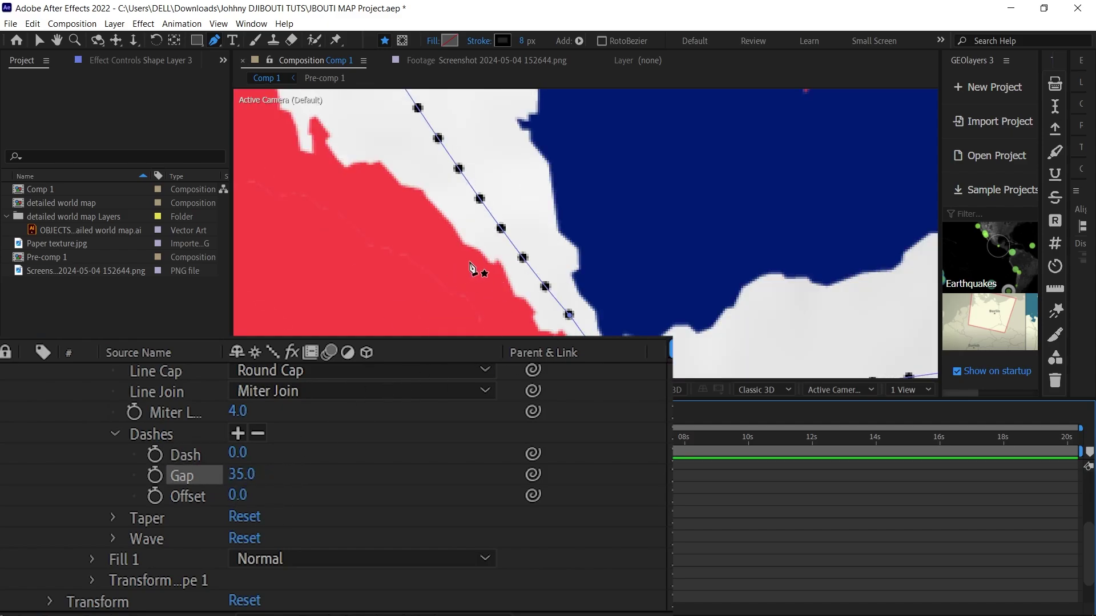
scroll(496, 254, down, 2)
scroll(543, 248, up, 1)
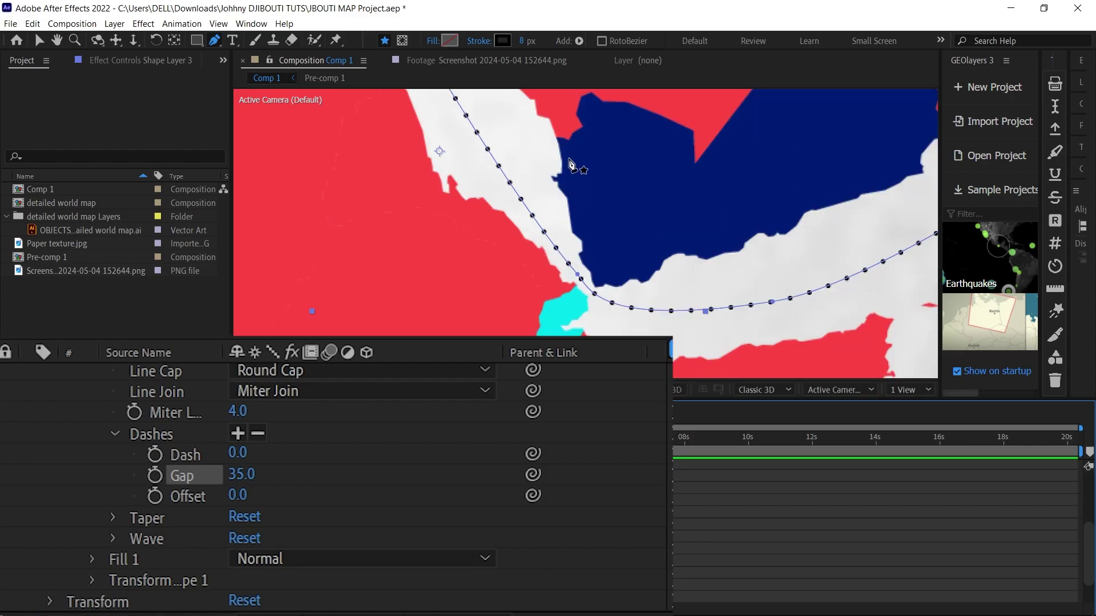
Set the route's stroke width to 12 px.
click(522, 42)
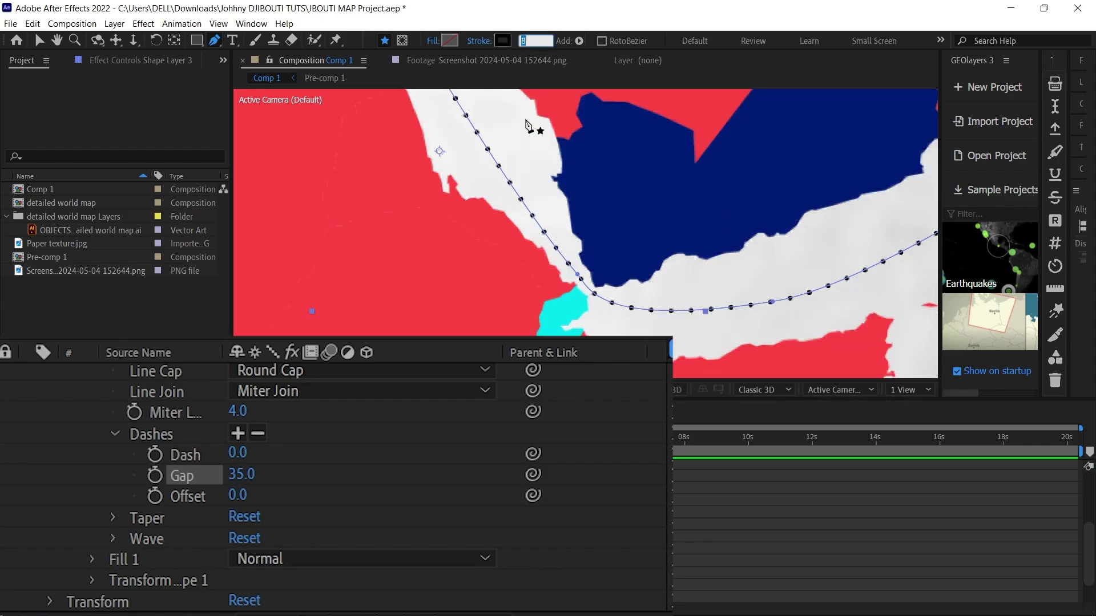
text(10)
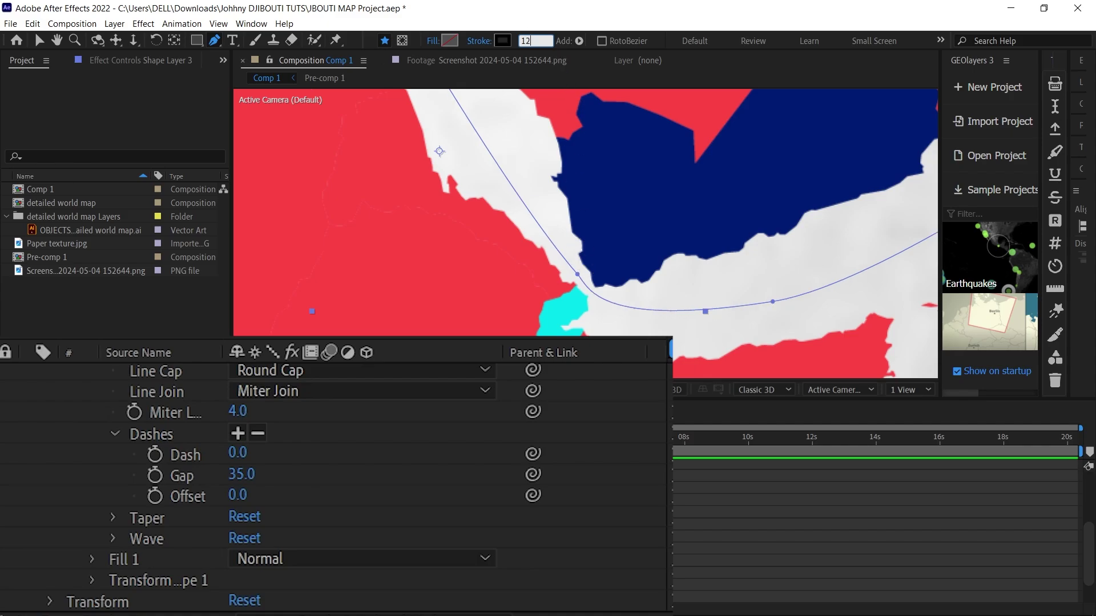
key(BackSpace)
text(2)
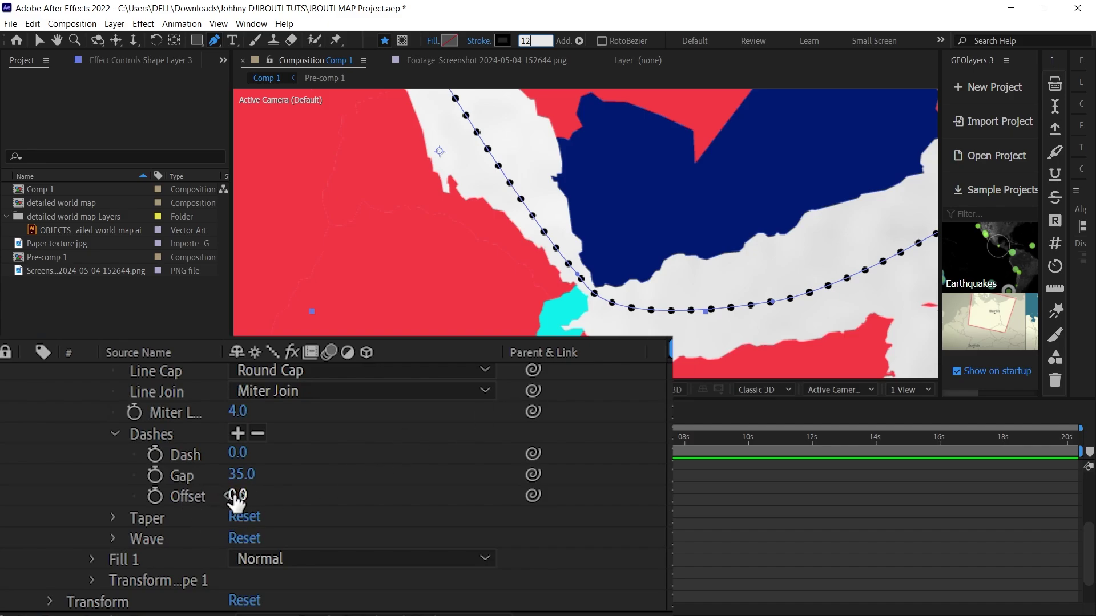
Set the dot Gap to 52 and keyframe the Dashes Offset at 0 s.
drag(240, 474, 265, 473)
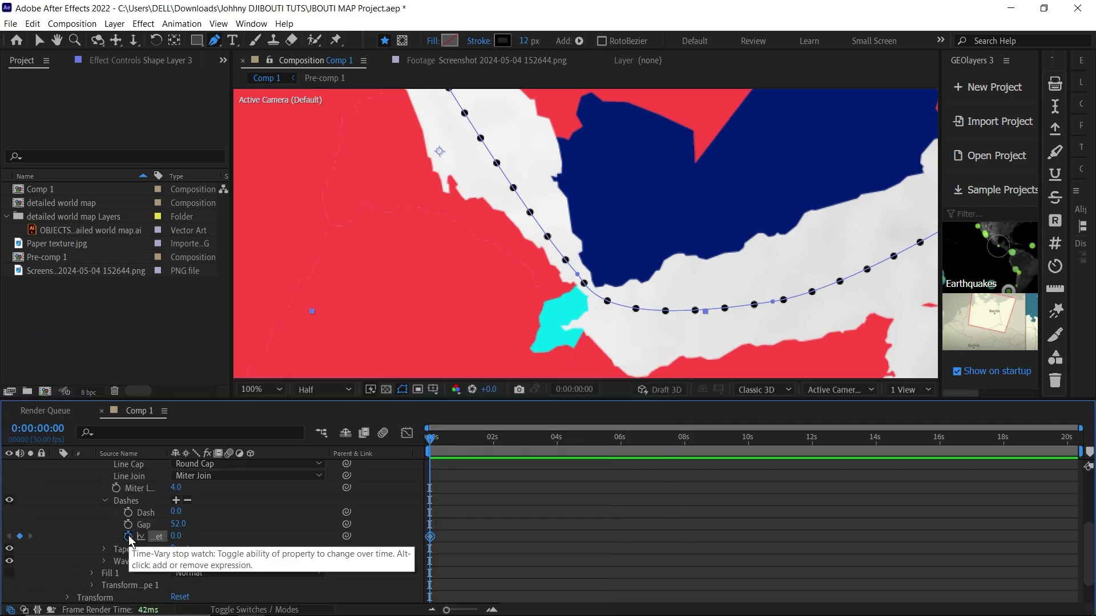
click(155, 496)
drag(432, 444, 624, 433)
scroll(629, 512, up, 3)
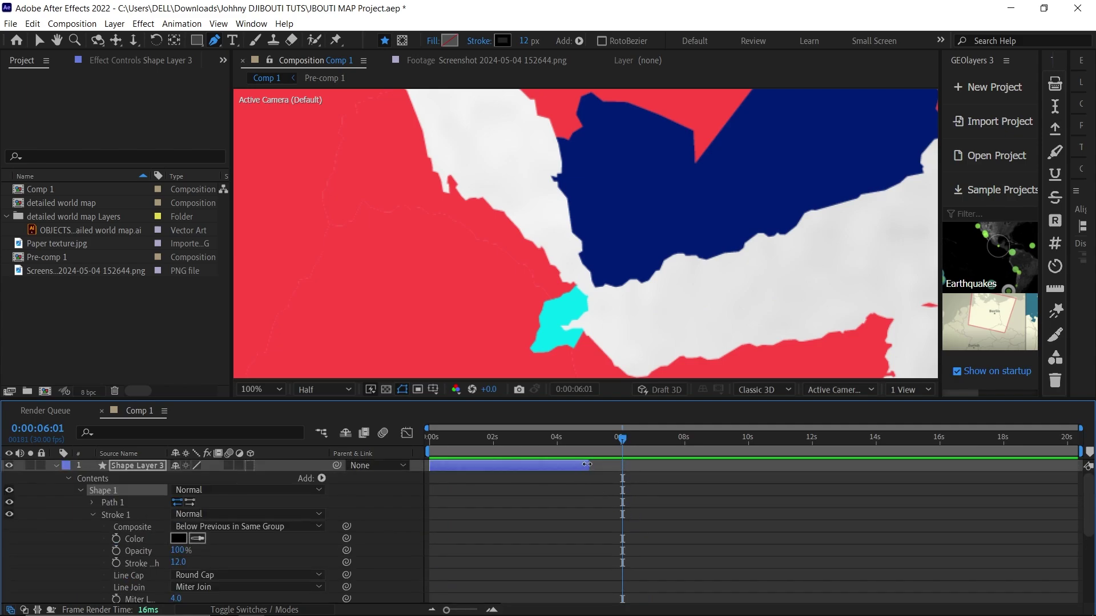
Extend the route layer to about 9.5 s and set Offset to -91 just past 6 s.
drag(587, 464, 734, 465)
click(624, 438)
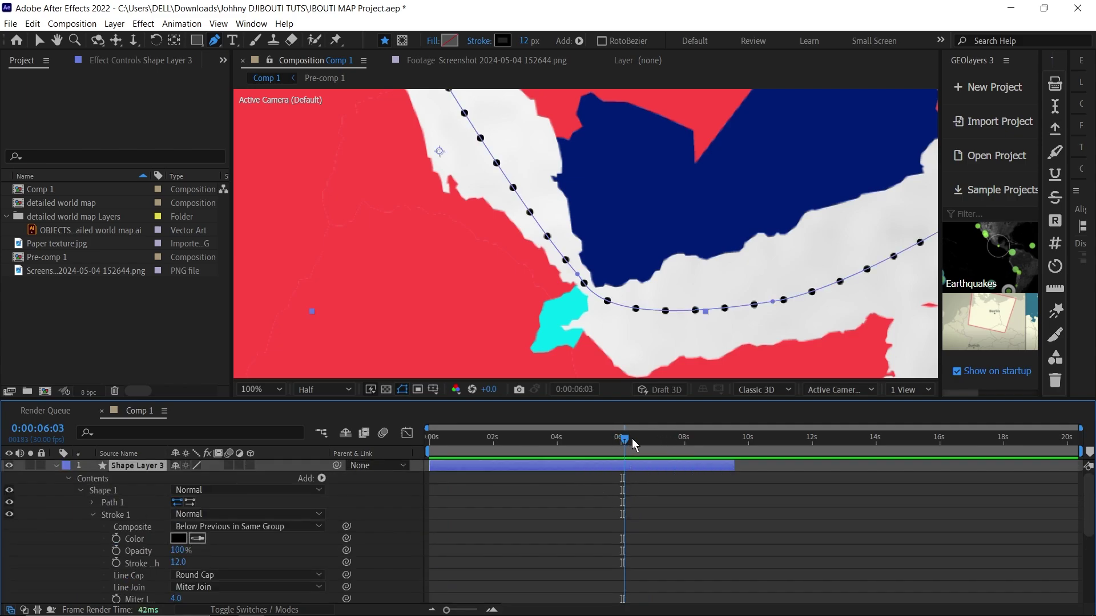
drag(632, 442, 636, 443)
scroll(320, 548, down, 3)
drag(181, 575, 124, 588)
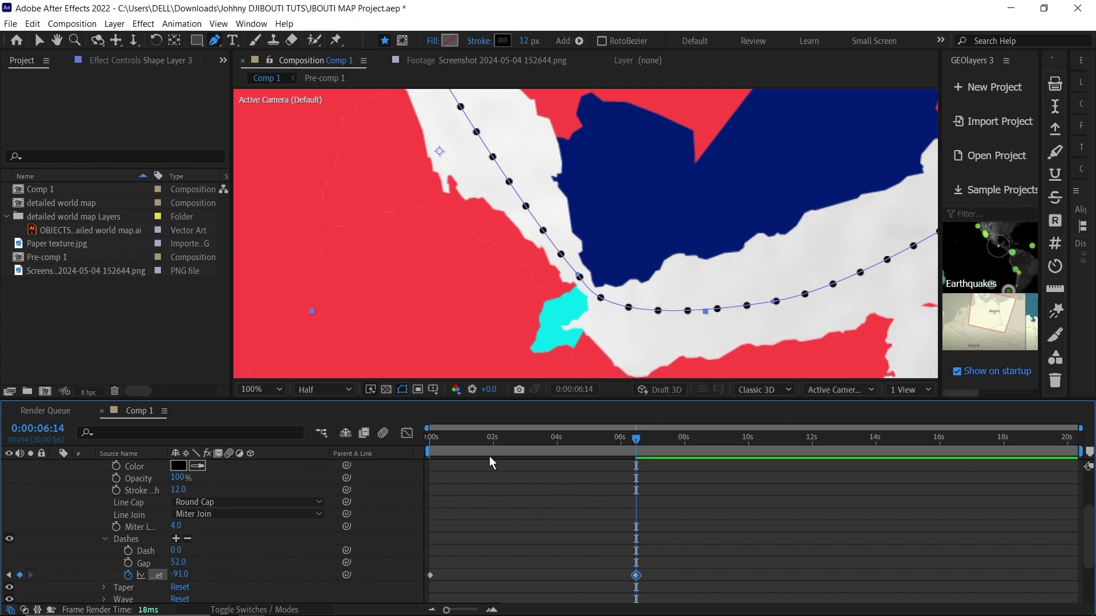
Preview the dots traveling along the route from the start.
drag(446, 438, 425, 442)
scroll(512, 248, down, 1)
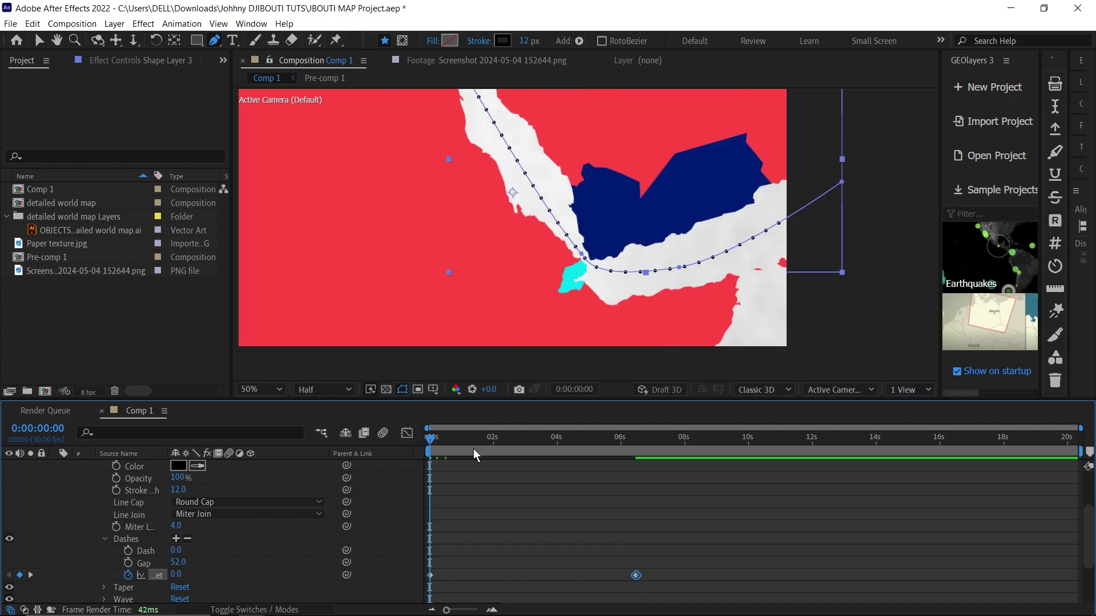
key(space)
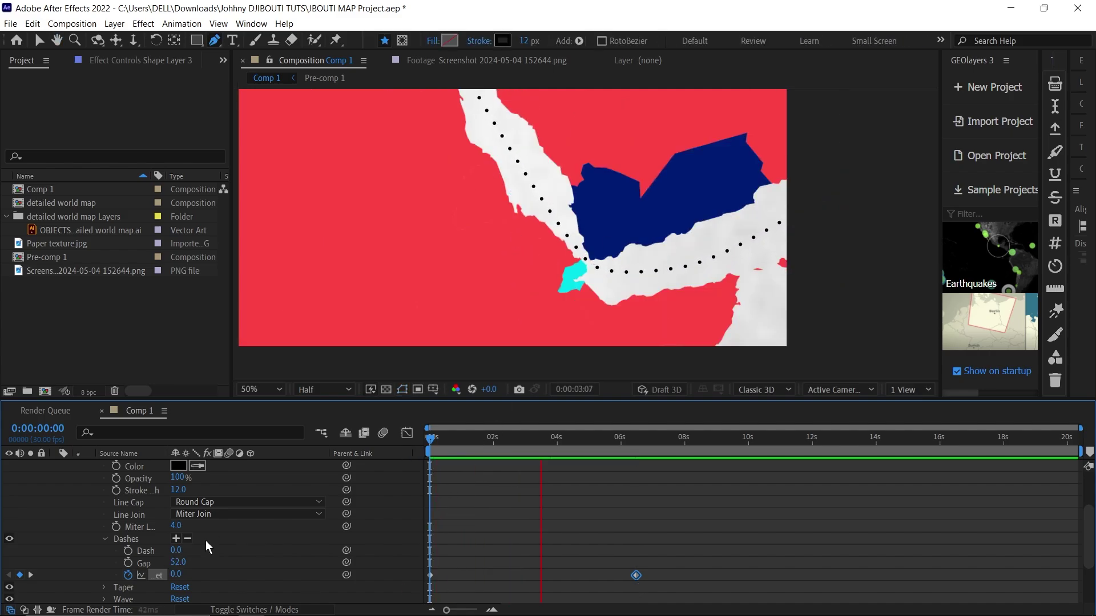
scroll(172, 471, up, 5)
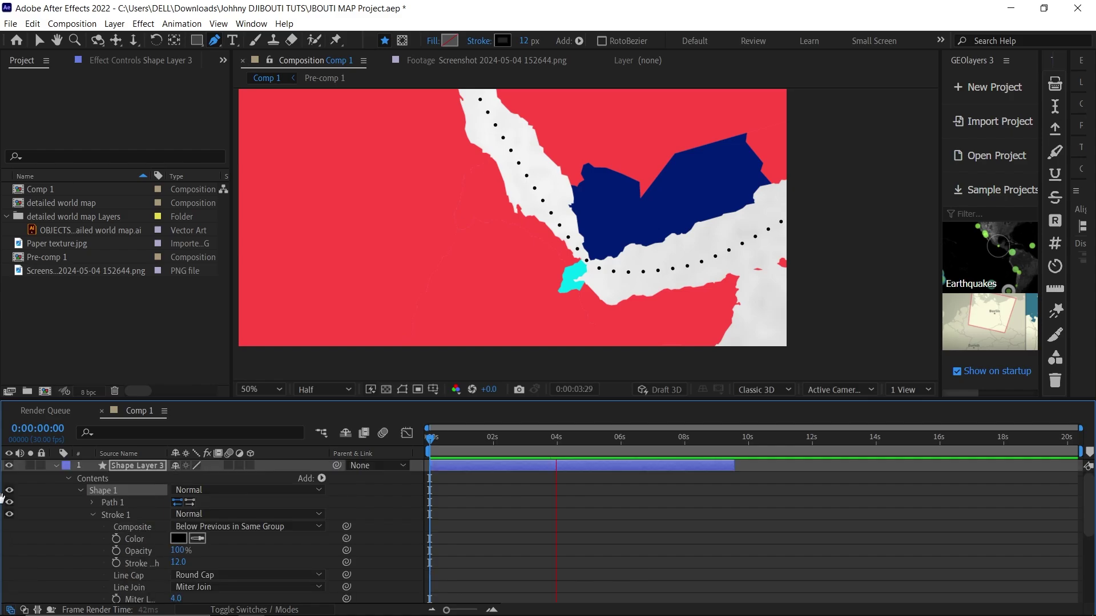
key(space)
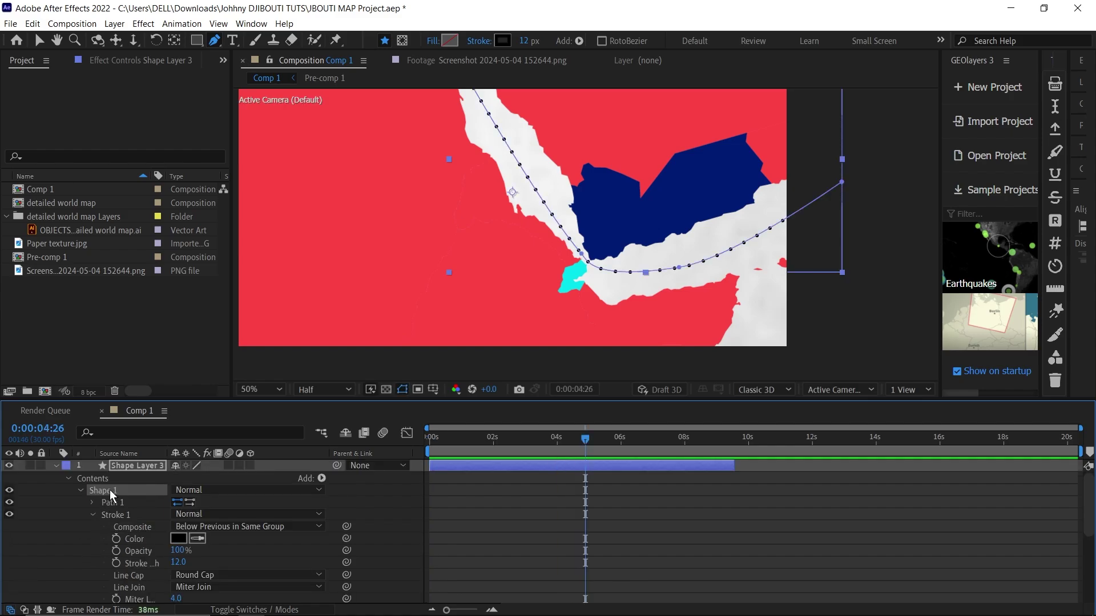
Duplicate the dotted route as Shape 2 and shift its path up-left off the original.
key(ctrl+d)
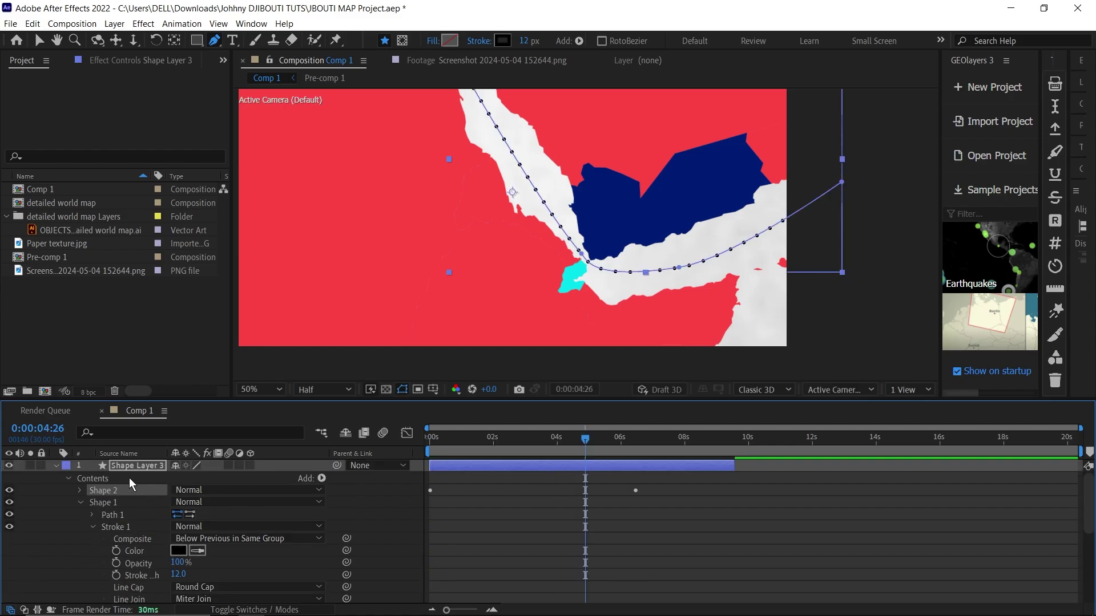
click(80, 491)
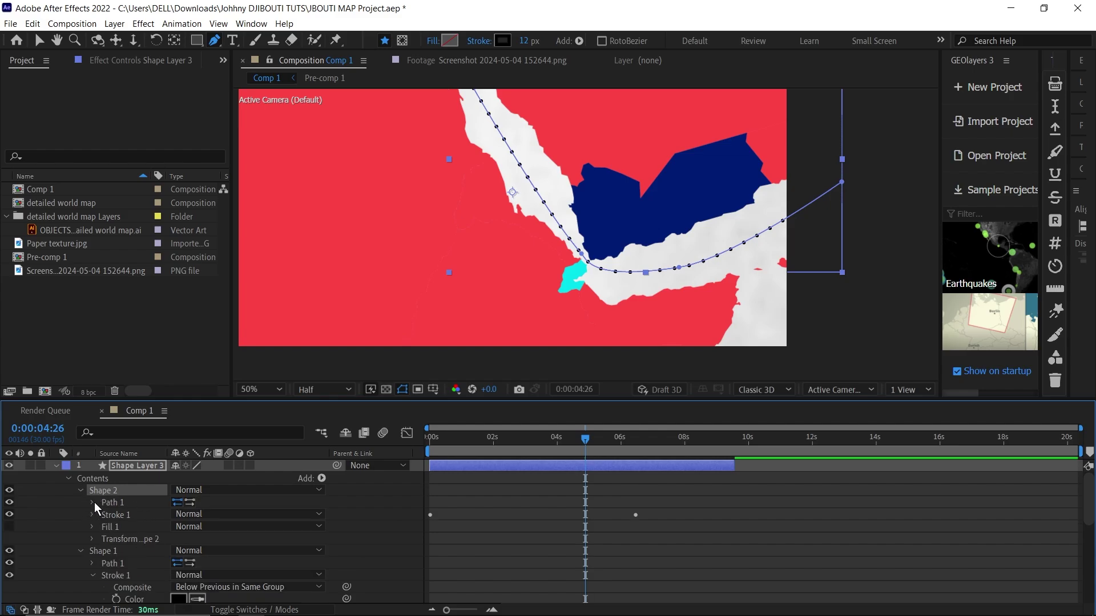
click(93, 502)
click(149, 515)
key(slash)
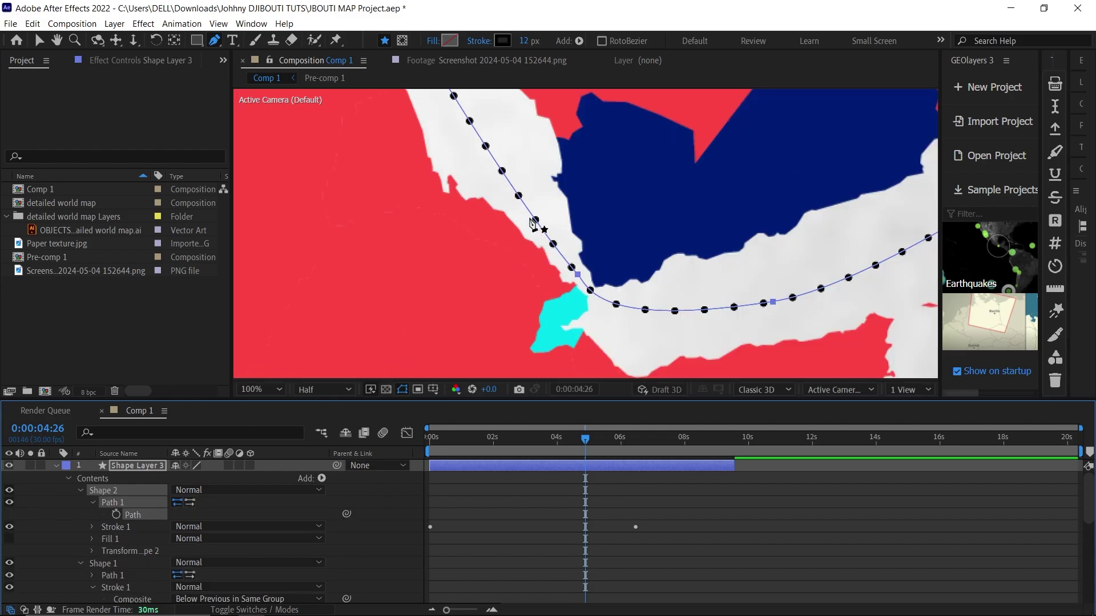
key(v)
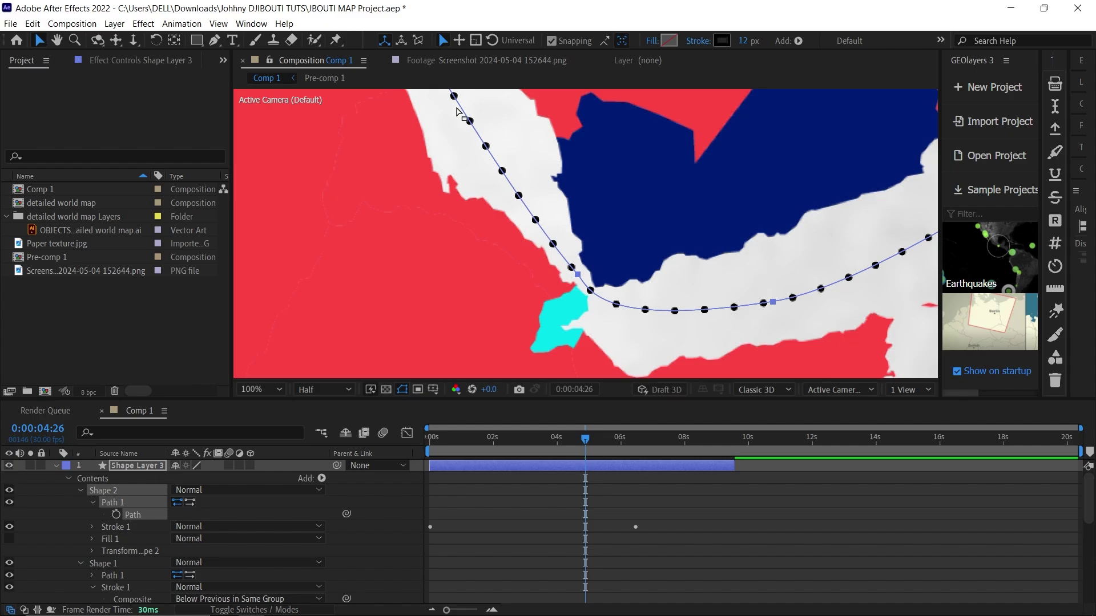
mouse_move(773, 303)
mouse_down()
mouse_move(751, 282)
mouse_move(763, 305)
mouse_up()
key(g)
key(ctrl+z)
Reshape the copied route's curve near its eastern end.
click(182, 467)
click(39, 41)
click(751, 287)
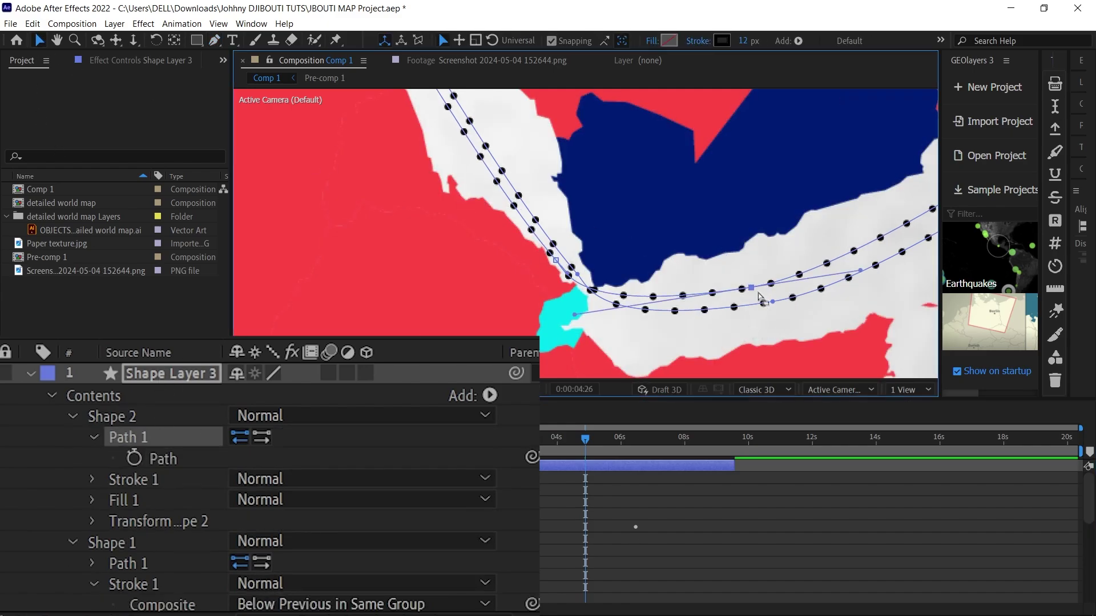
mouse_move(860, 270)
mouse_down()
mouse_move(855, 261)
mouse_move(868, 261)
mouse_up()
scroll(106, 485, down, 2)
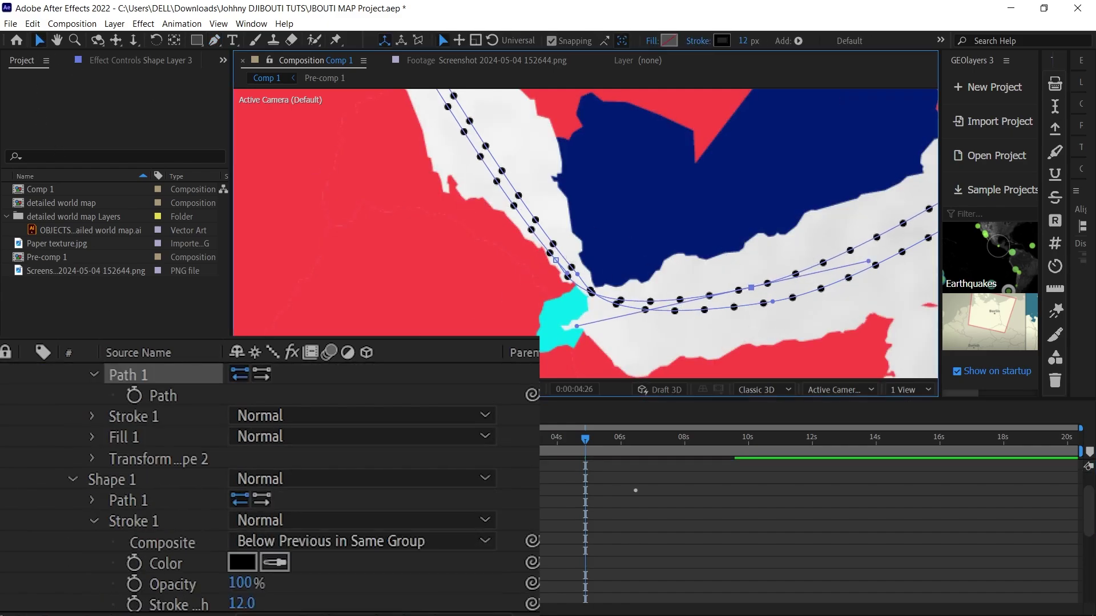
scroll(106, 485, up, 2)
Move the copied route's Dashes Offset keyframe slightly earlier in time.
click(92, 479)
scroll(205, 543, down, 5)
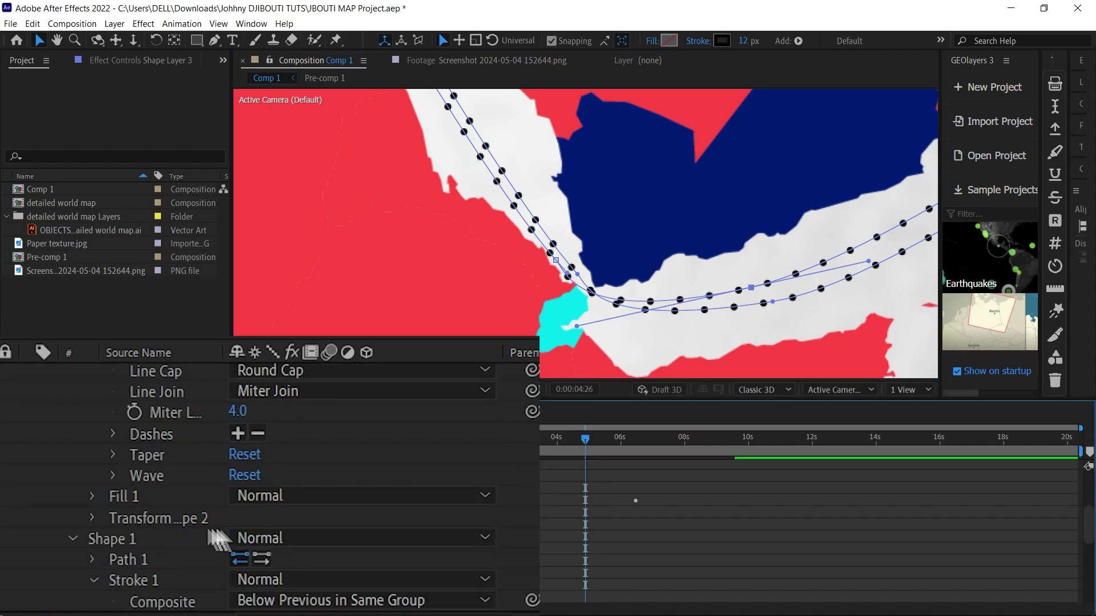
click(115, 434)
click(635, 536)
drag(635, 536, 595, 537)
scroll(365, 514, down, 1)
scroll(366, 513, up, 5)
click(52, 395)
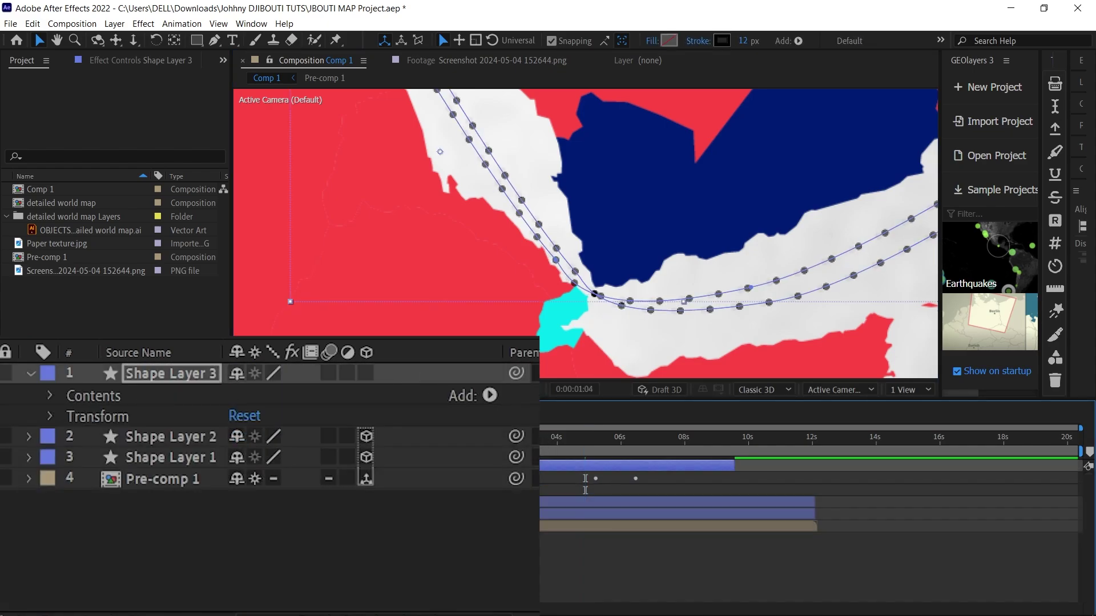
Add Trim Paths to Shape Layer 3.
click(31, 373)
click(28, 373)
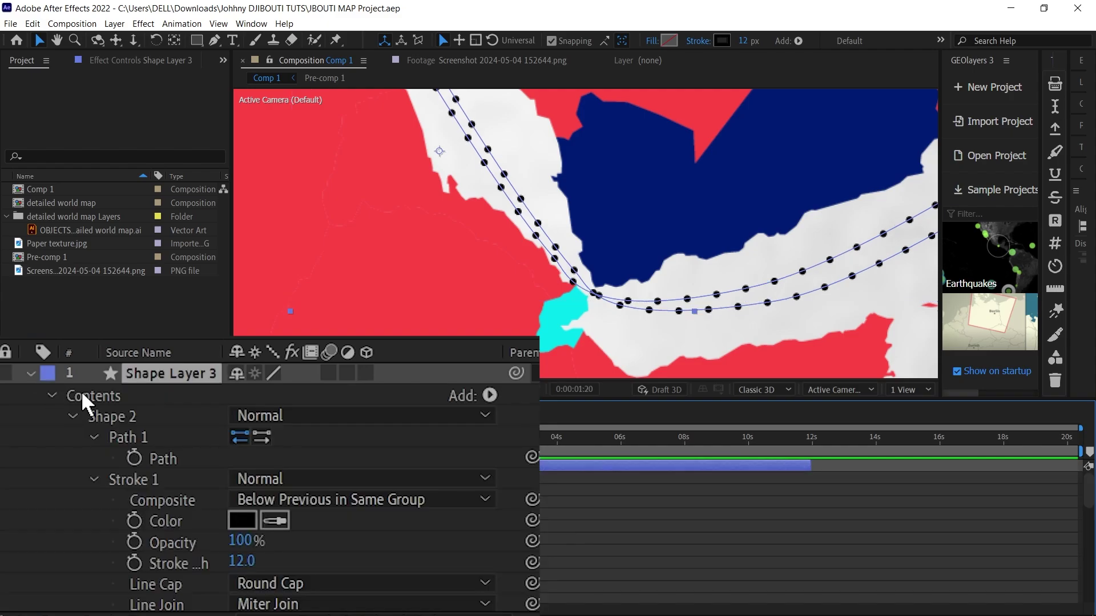
click(60, 396)
click(489, 395)
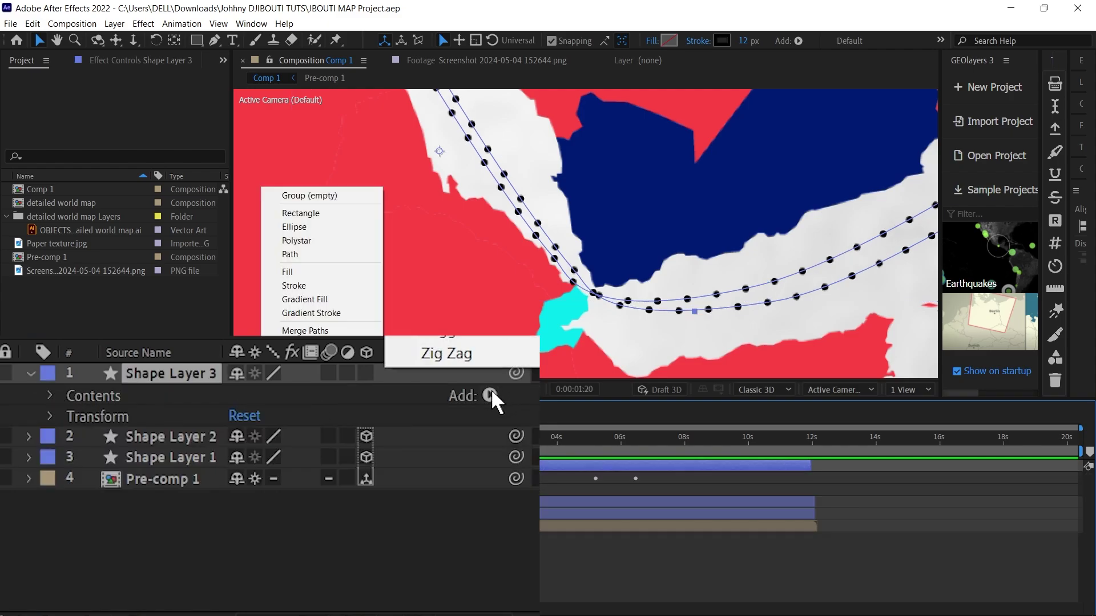
scroll(224, 509, up, 2)
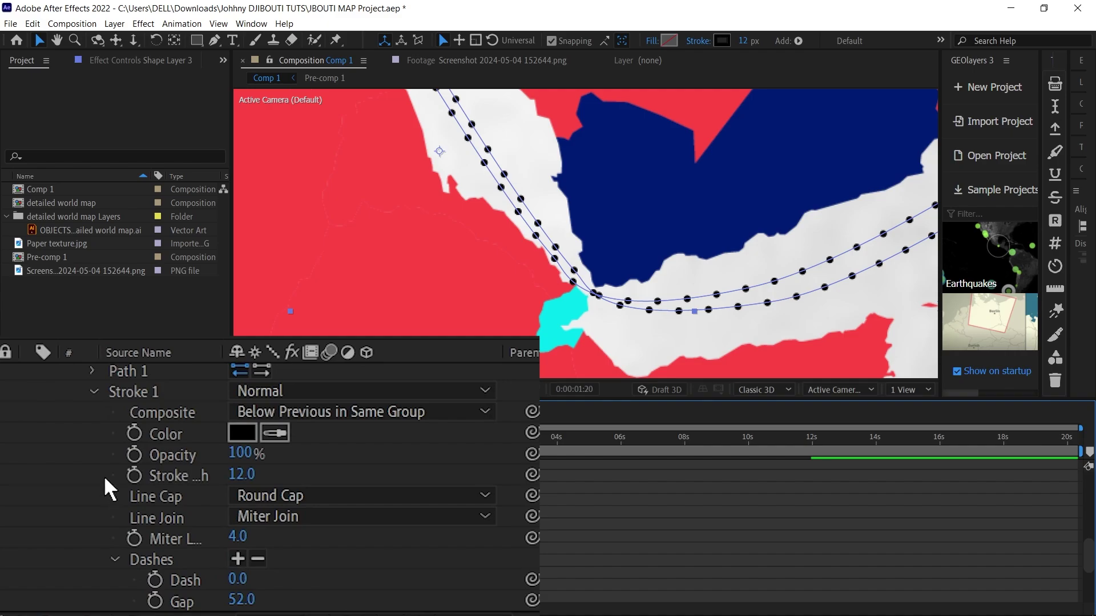
click(93, 392)
Keyframe Trim Paths End at 1:20 and lower it to 9% at 0 s.
click(71, 518)
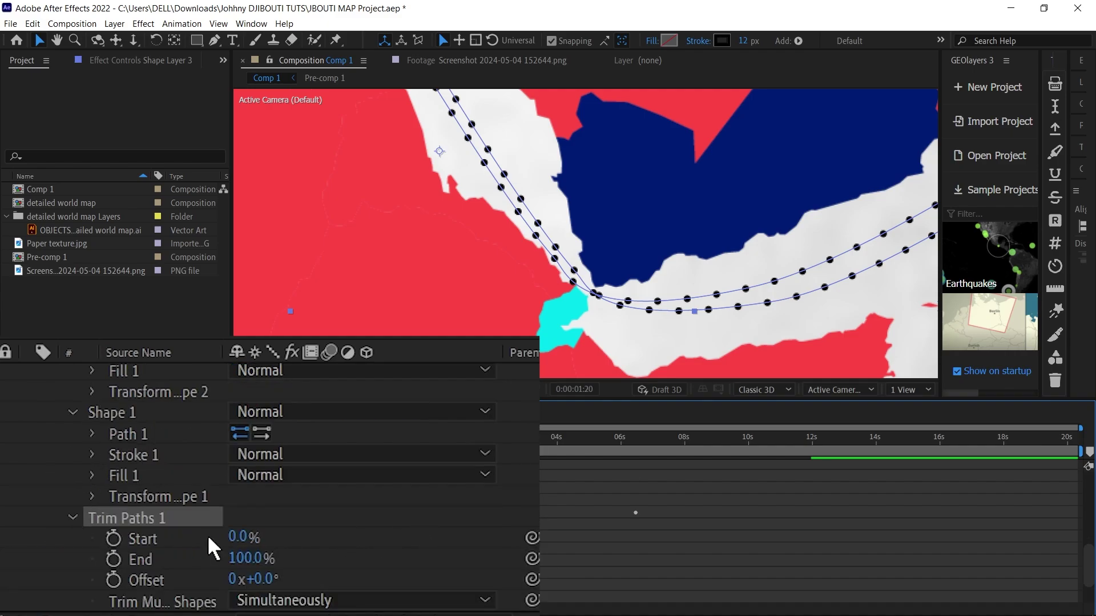
click(114, 559)
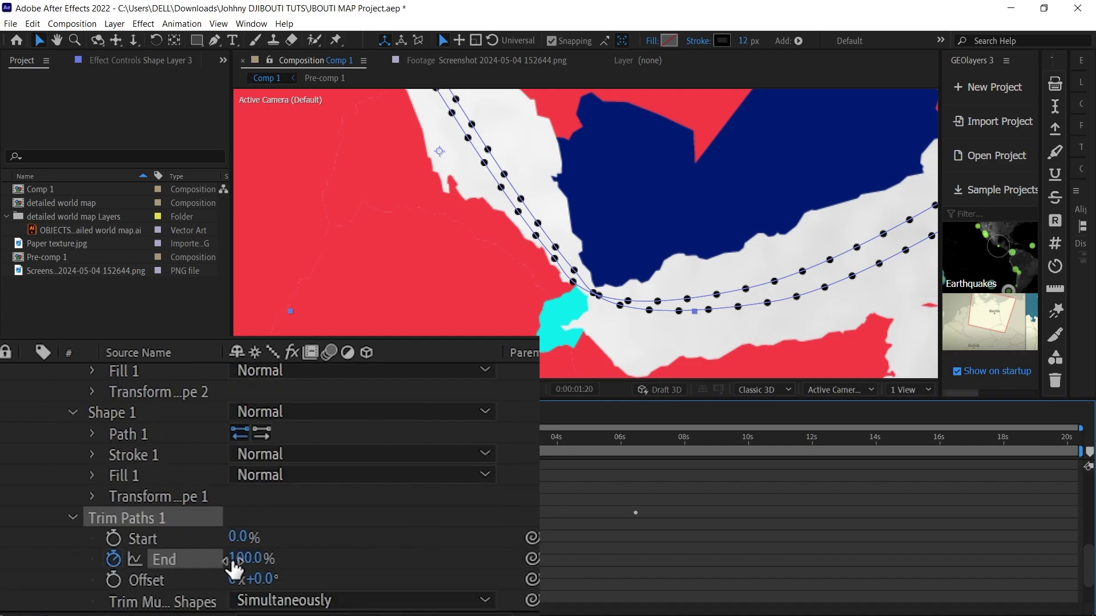
drag(485, 438, 430, 438)
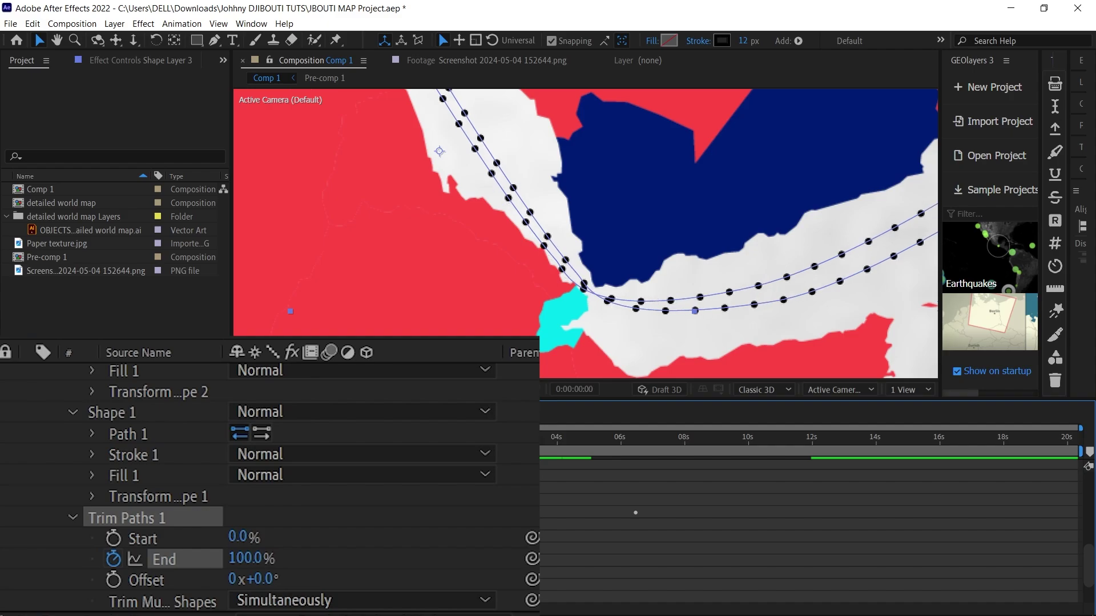
drag(246, 568, 147, 577)
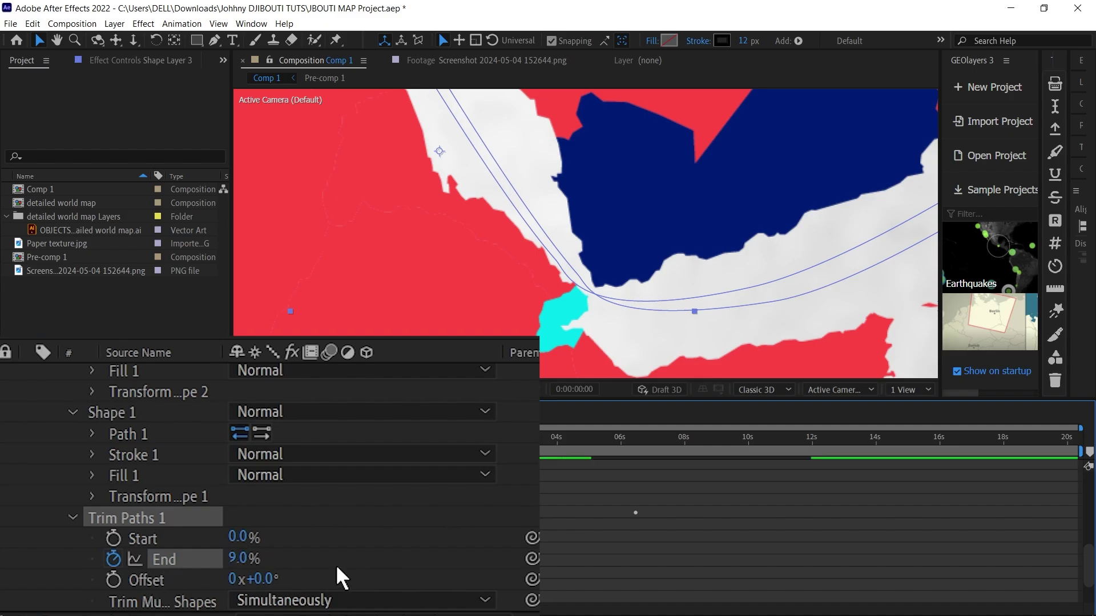
scroll(121, 475, up, 10)
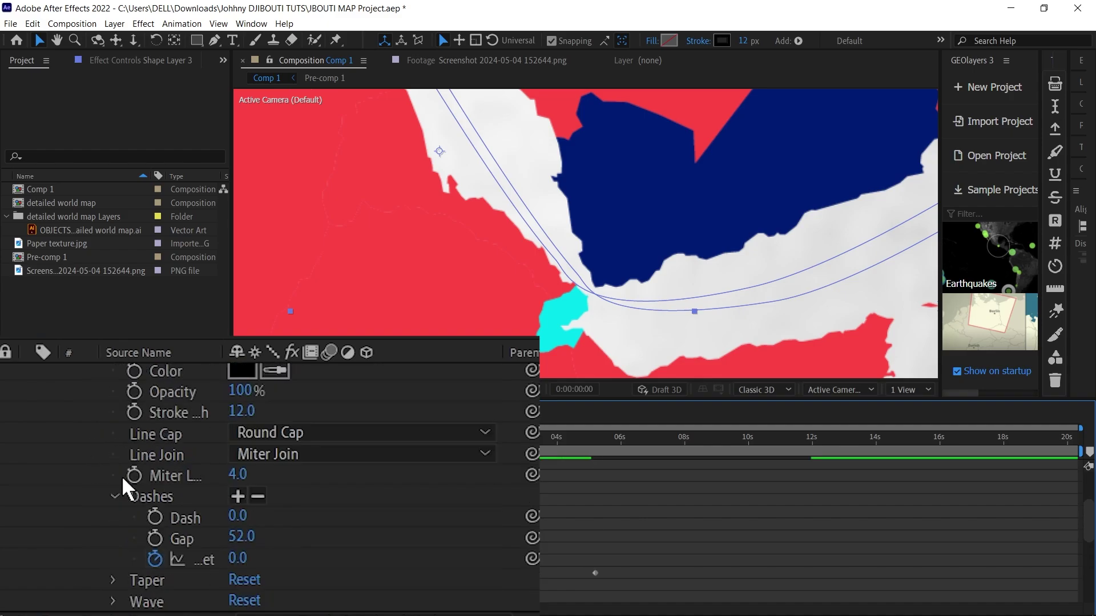
Keyframe Shape Layer 3's Opacity at 84% near 1:20 and 0% at 0 s.
click(52, 395)
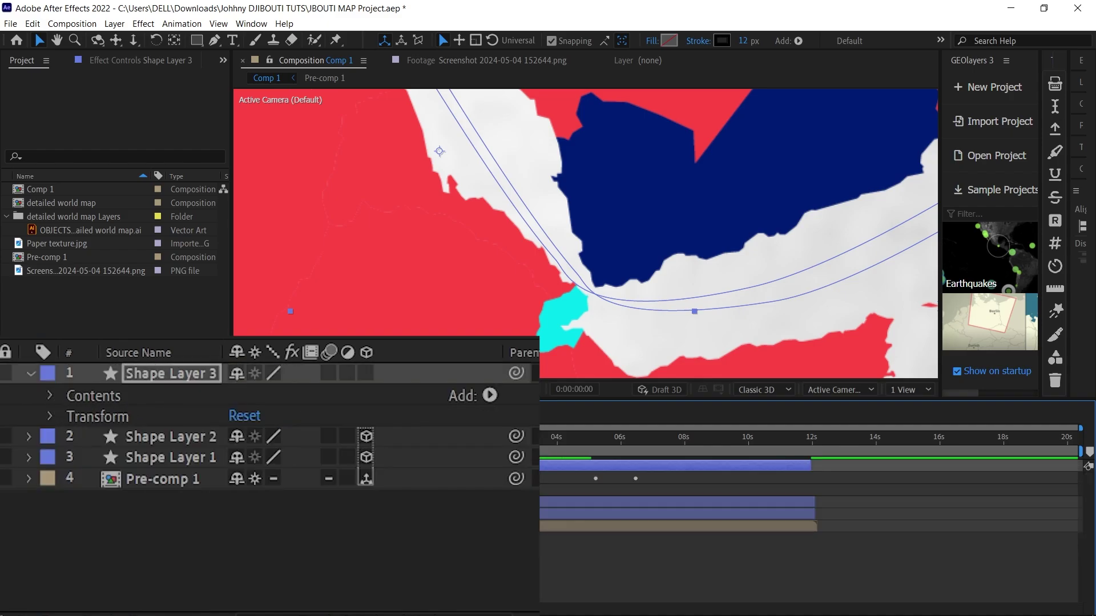
key(space)
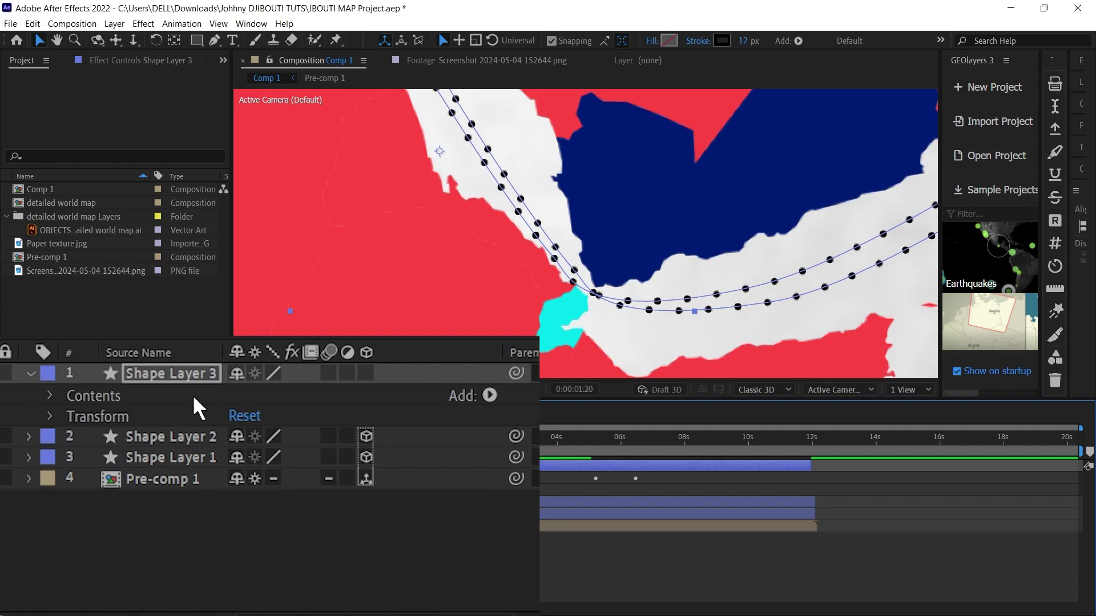
click(181, 372)
key(t)
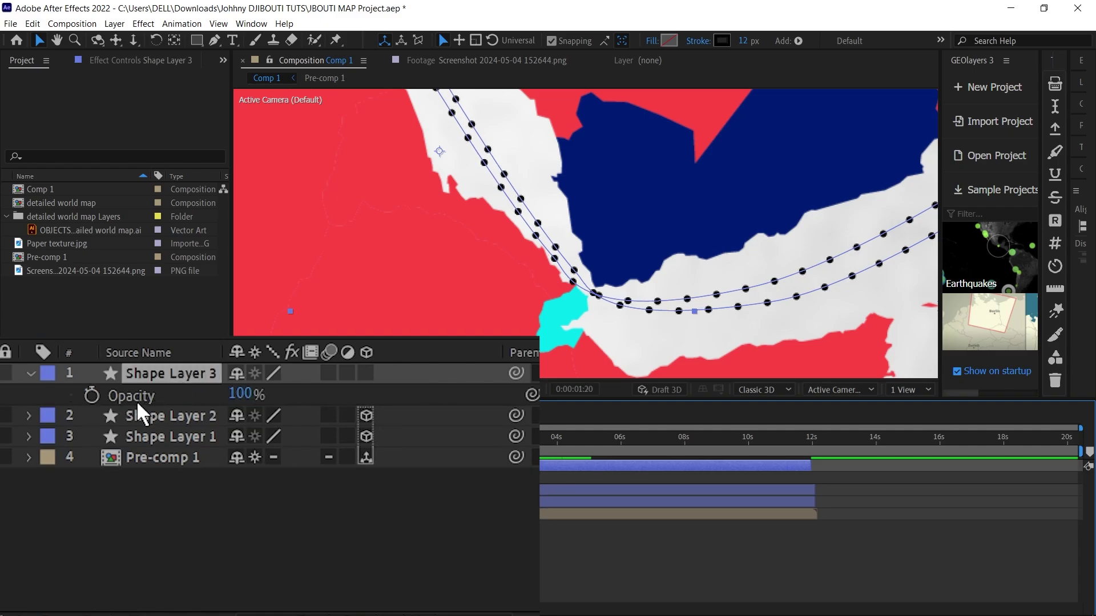
click(92, 395)
mouse_move(483, 439)
mouse_down()
mouse_move(444, 439)
mouse_move(483, 439)
mouse_up()
drag(247, 402, 226, 399)
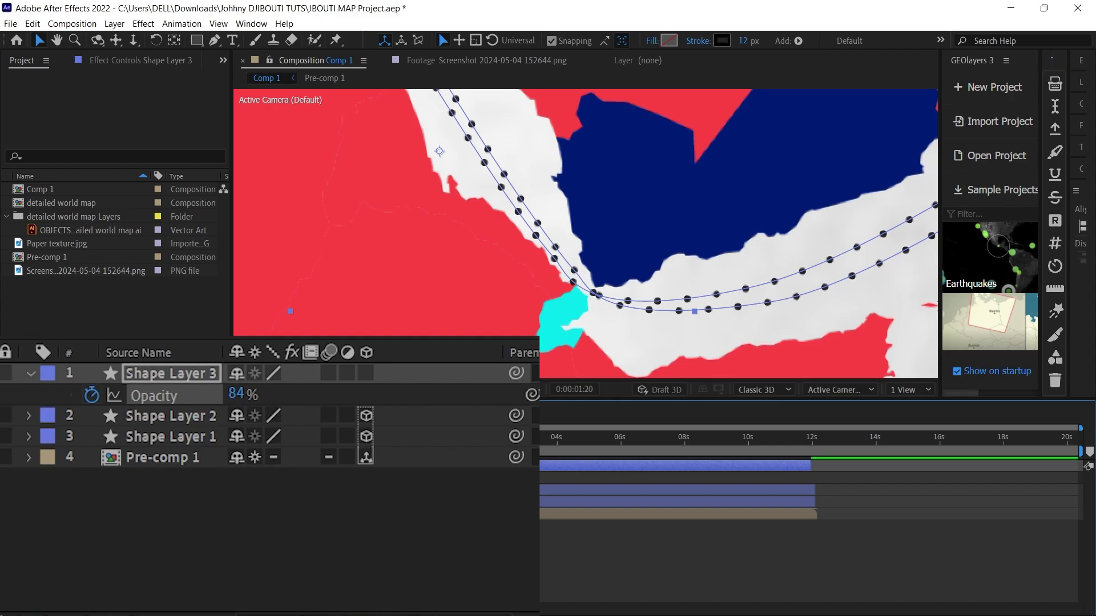
key(Home)
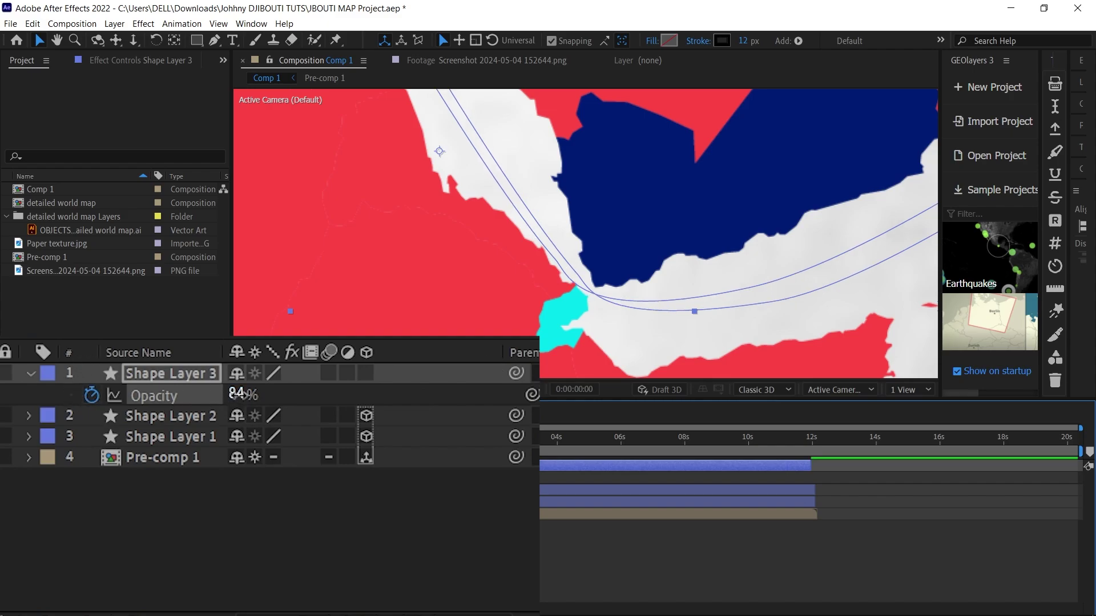
drag(237, 394, 43, 443)
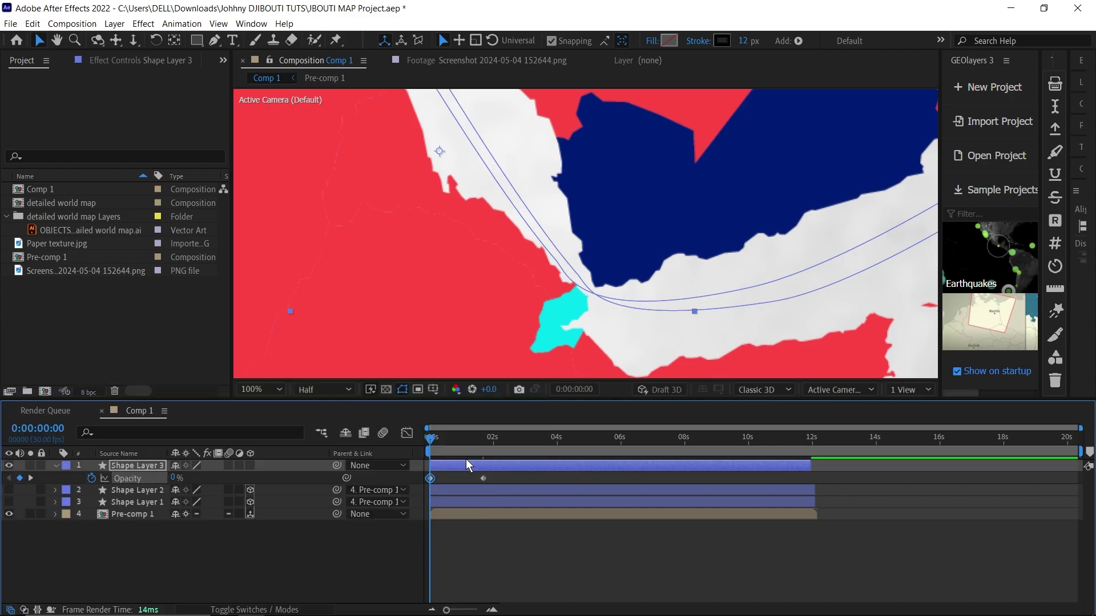
Make Shape Layer 3 3D, parent it to Pre-comp 1, and preview from the start.
click(250, 466)
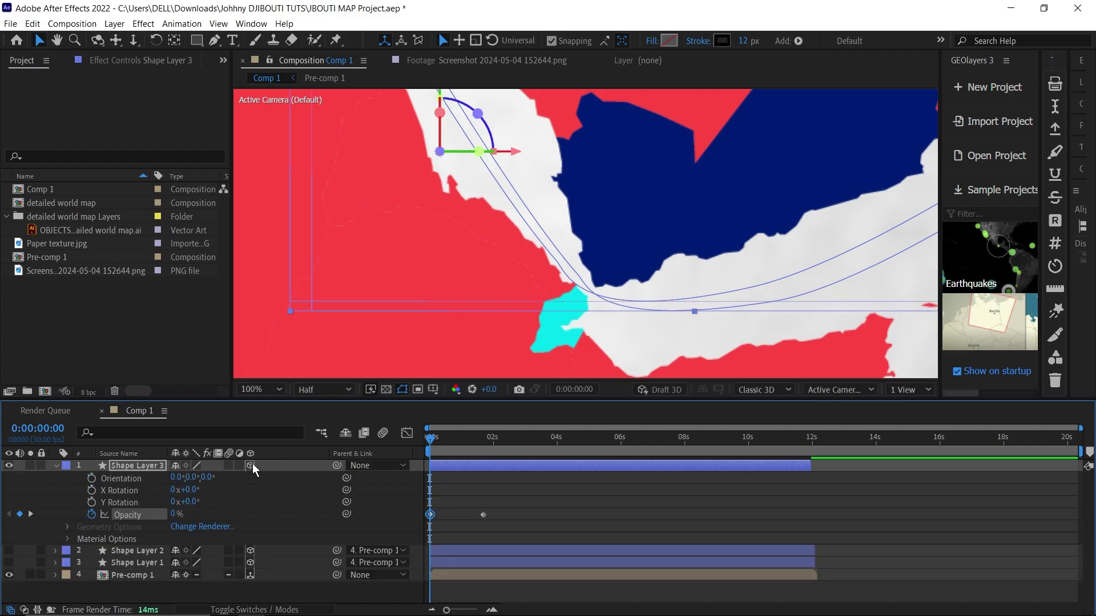
click(56, 466)
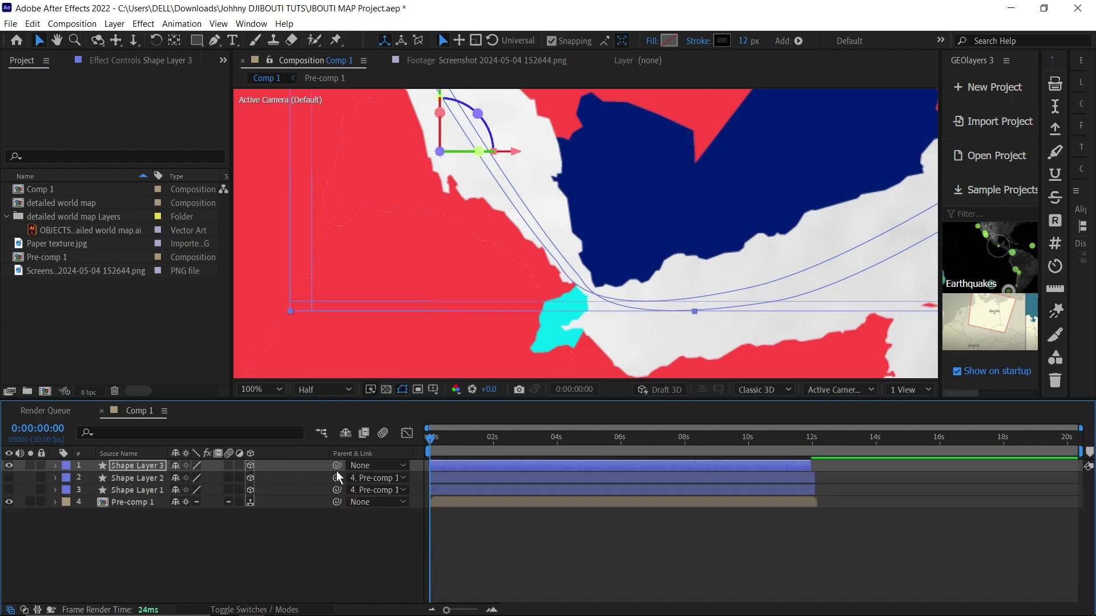
drag(336, 468, 145, 502)
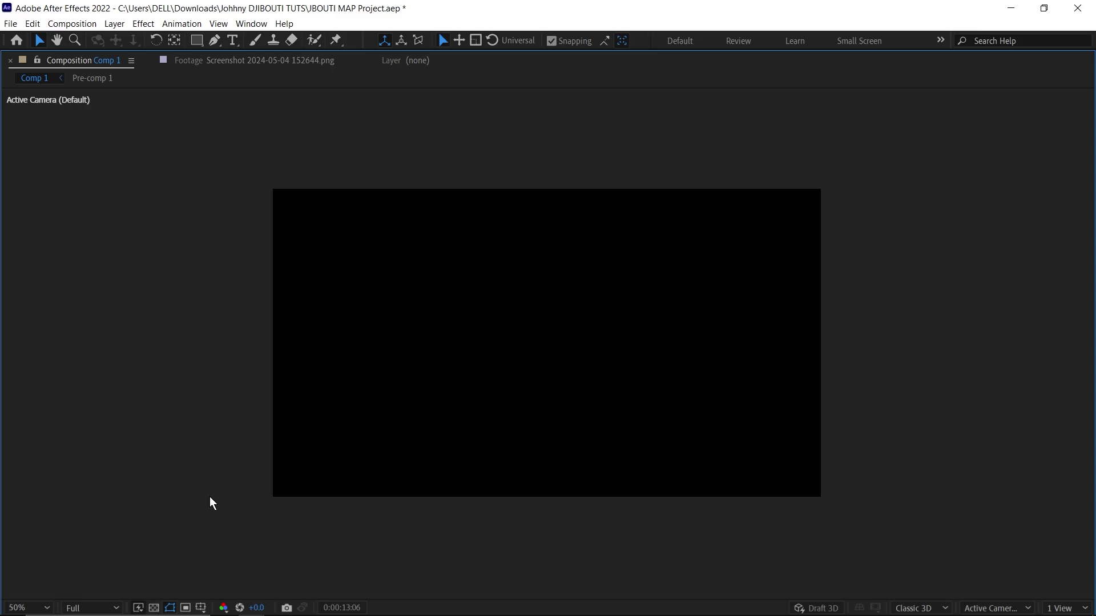
key(grave)
drag(452, 435, 413, 441)
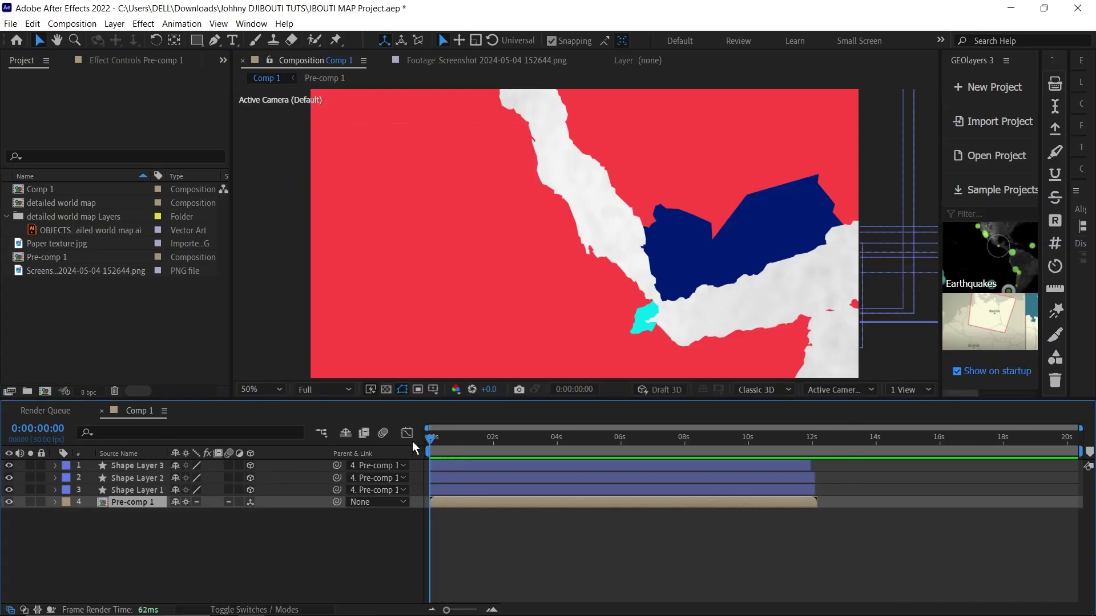
key(space)
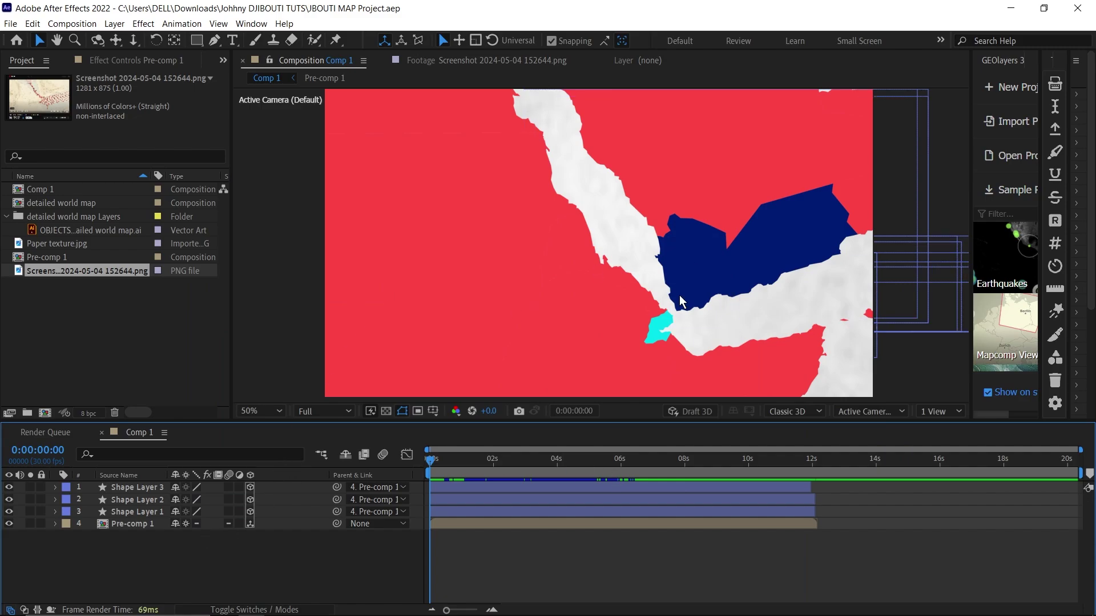
At 2:12, set the stroke colour of Shape Layer 1 and Shape Layer 2 to red.
click(507, 462)
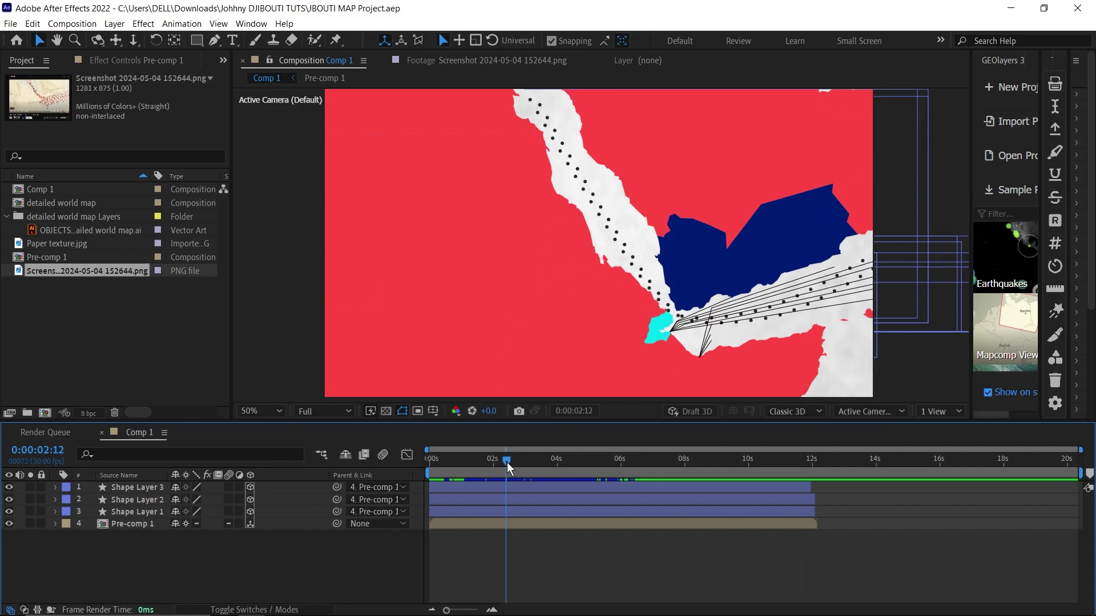
click(137, 511)
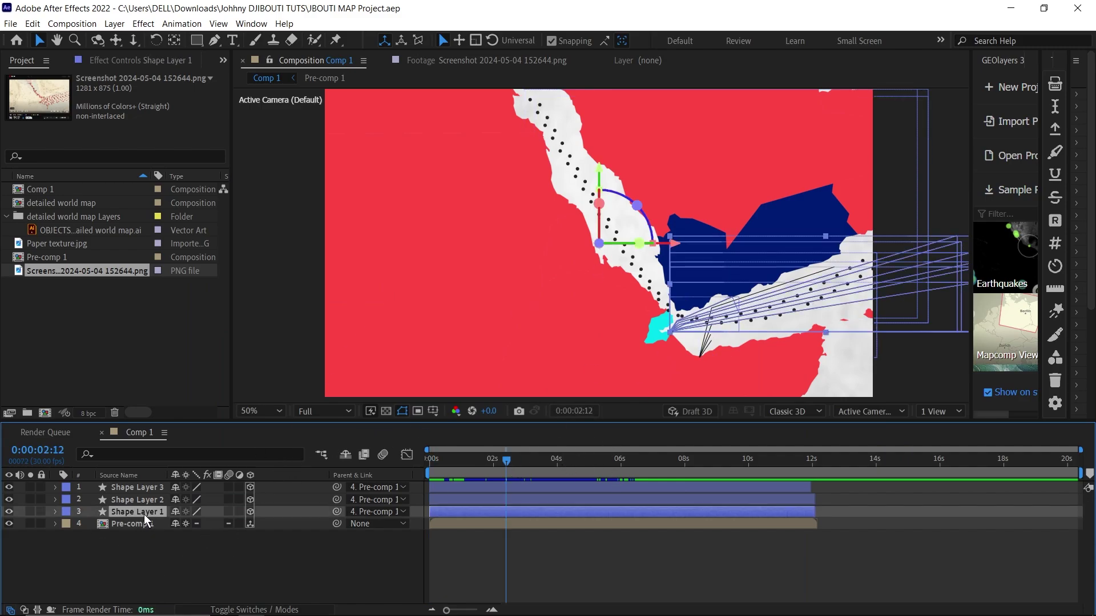
click(722, 40)
click(679, 82)
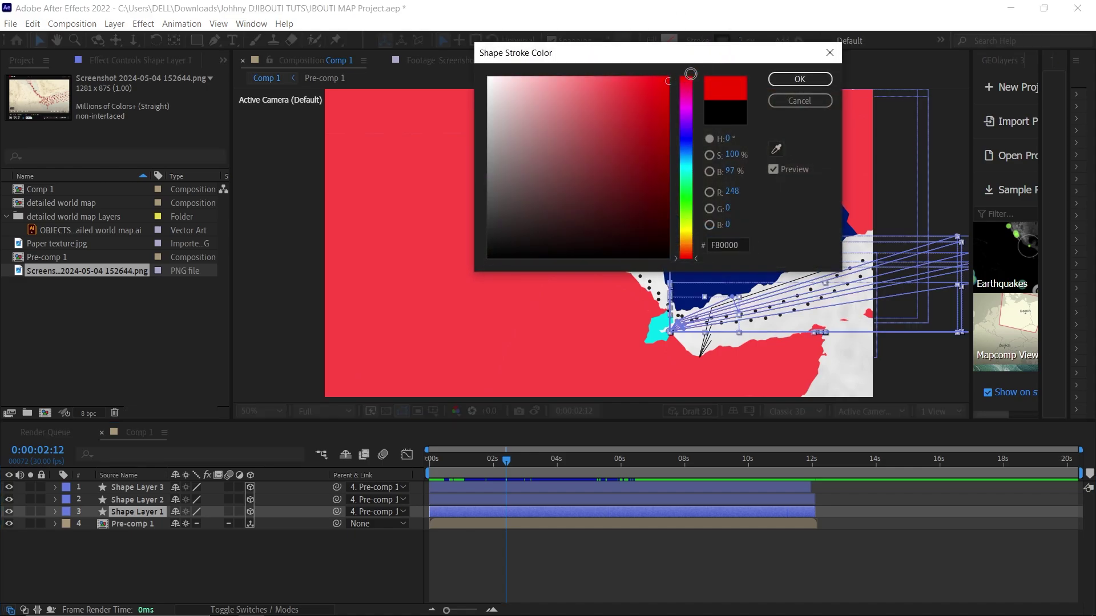
click(814, 84)
click(137, 499)
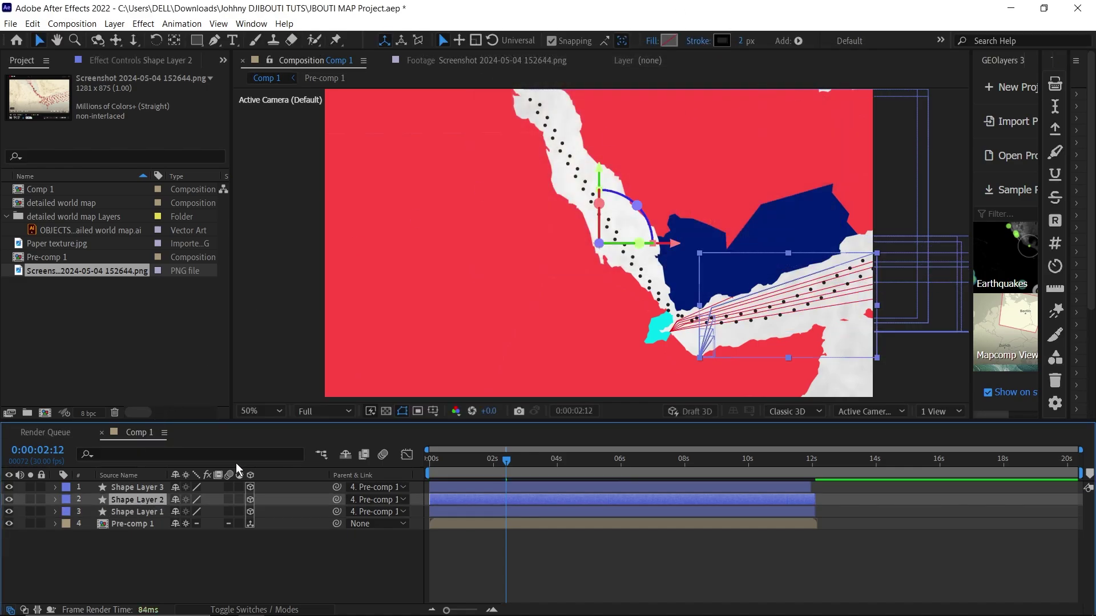
click(722, 41)
click(642, 93)
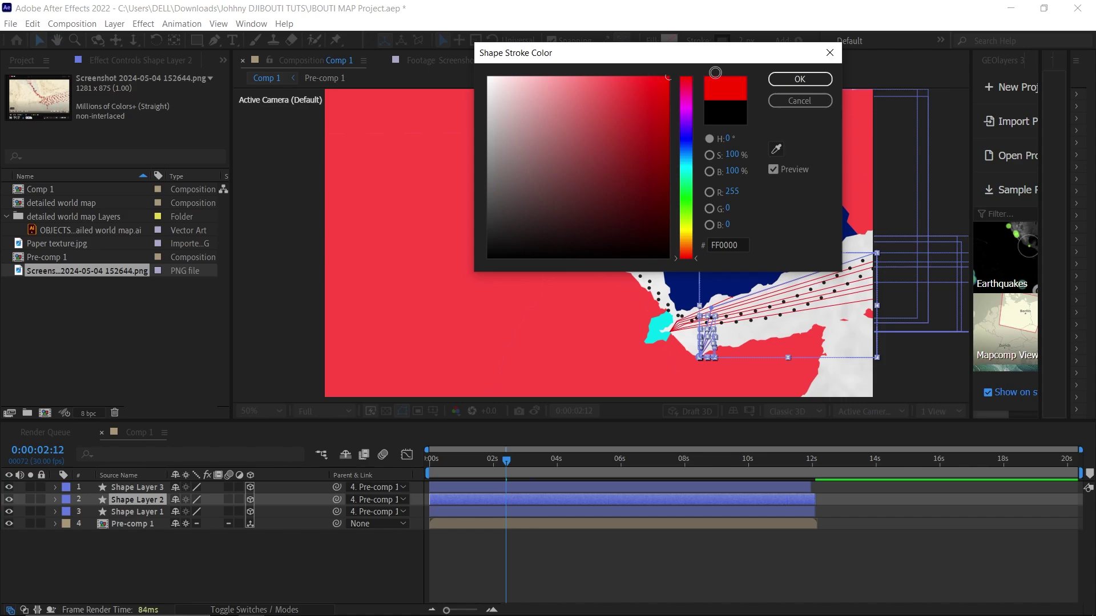
click(797, 78)
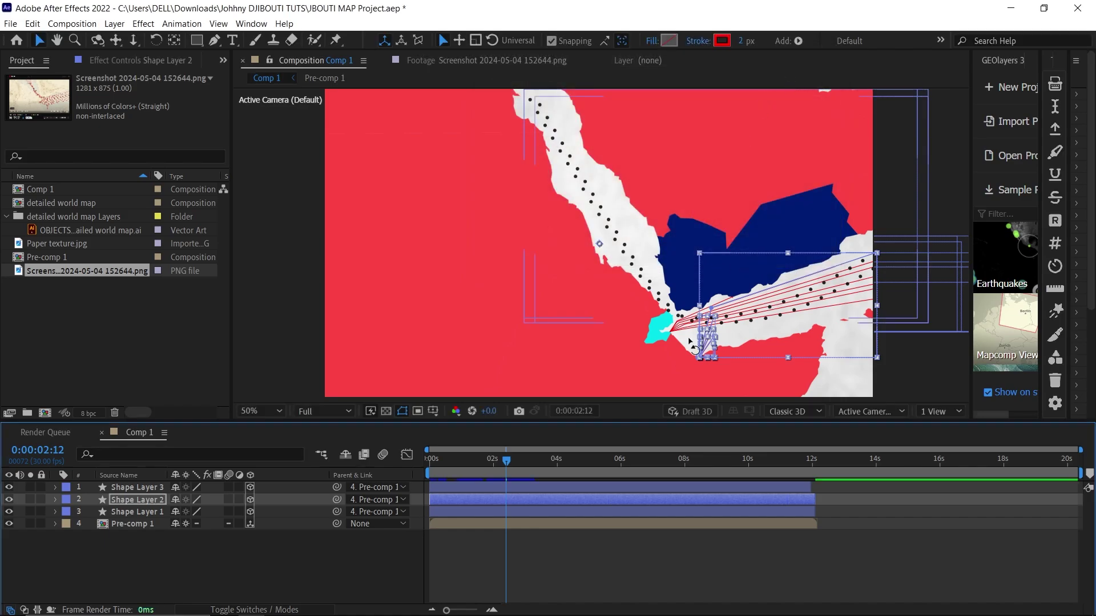
Make Shape Layer 1's stroke 3 px wide, then reselect Shape Layer 2.
click(137, 512)
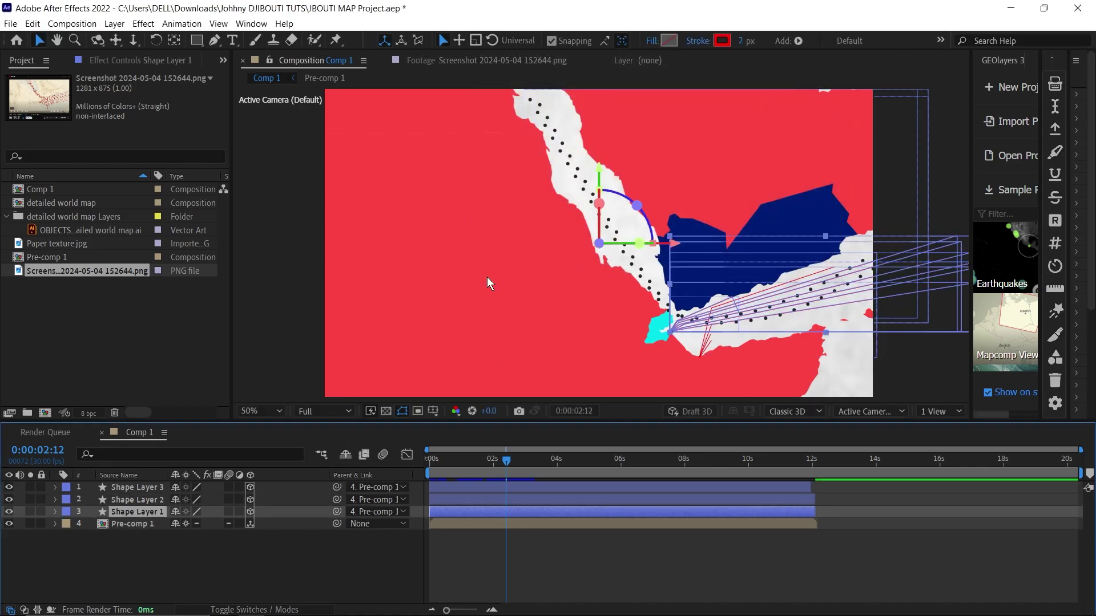
click(744, 41)
text(3)
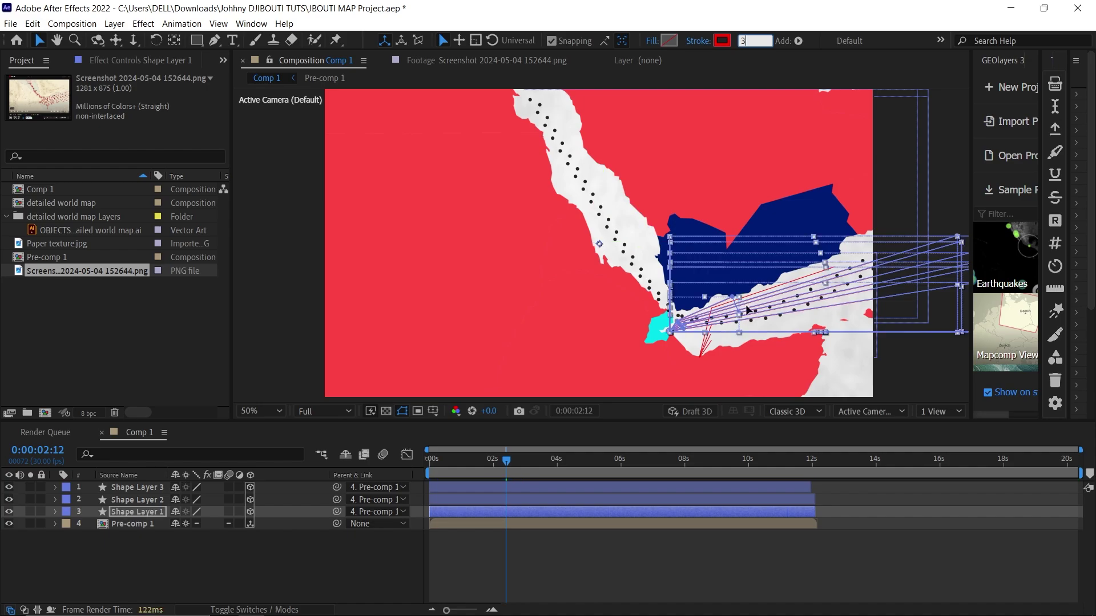
click(563, 577)
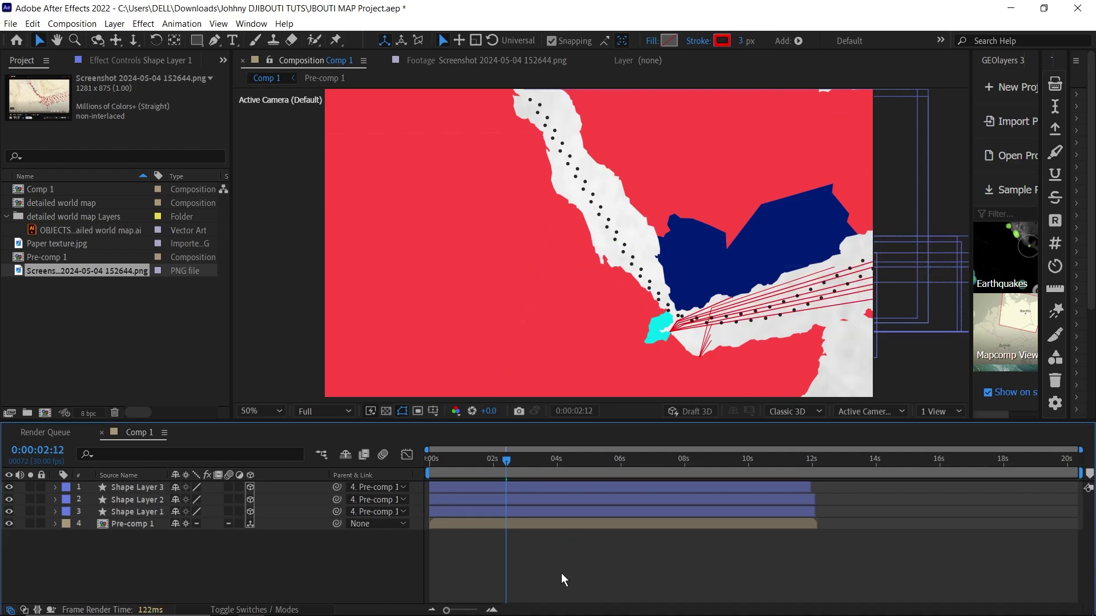
click(158, 502)
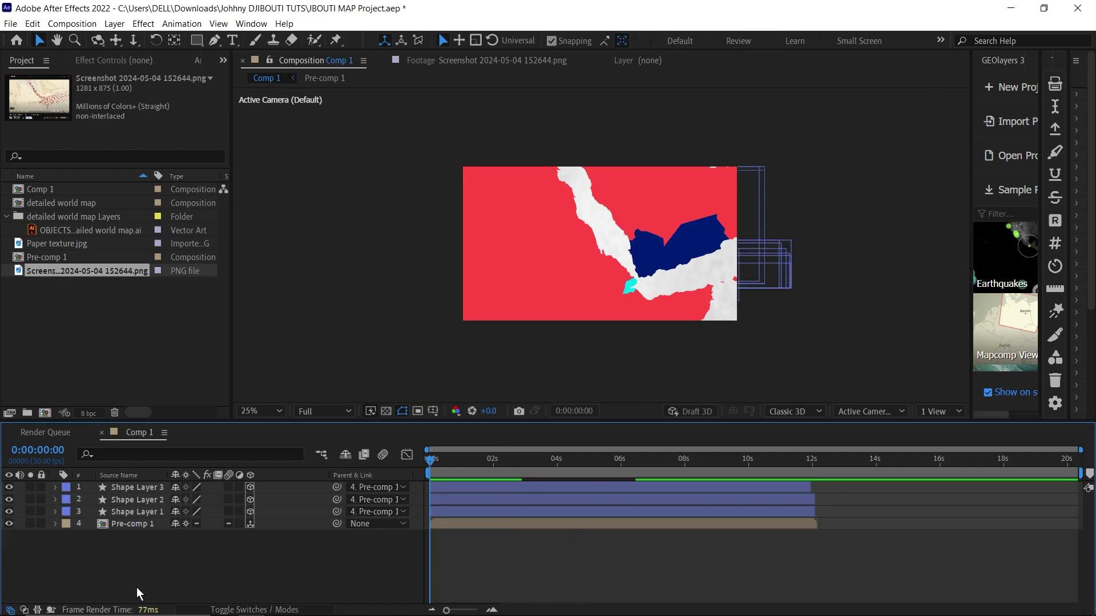
Add a new Camera 1 layer to Comp 1 with default settings.
right_click(170, 557)
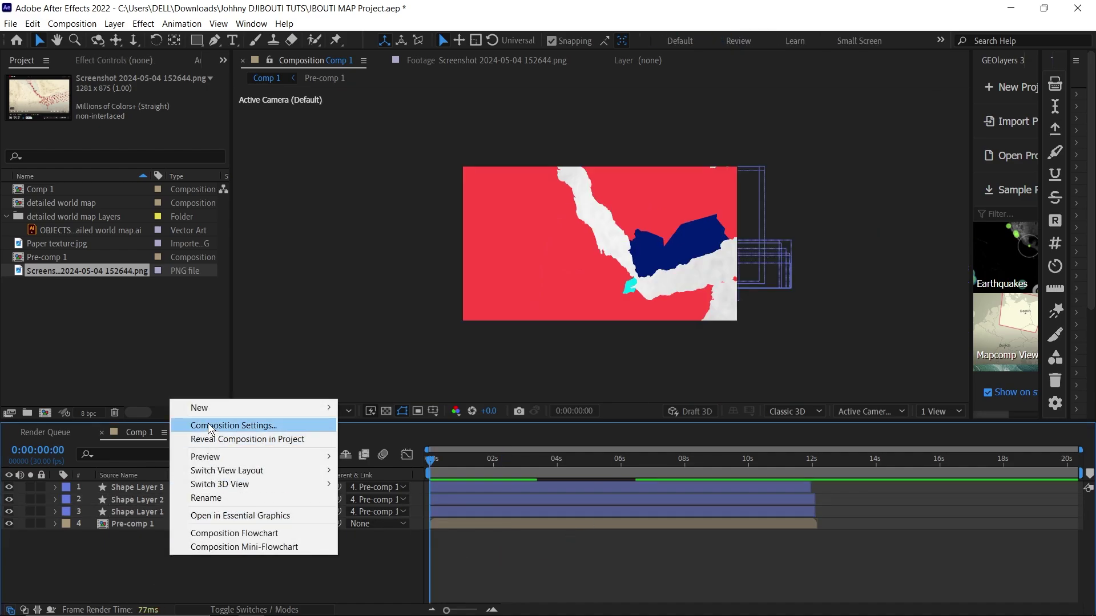
mouse_move(213, 410)
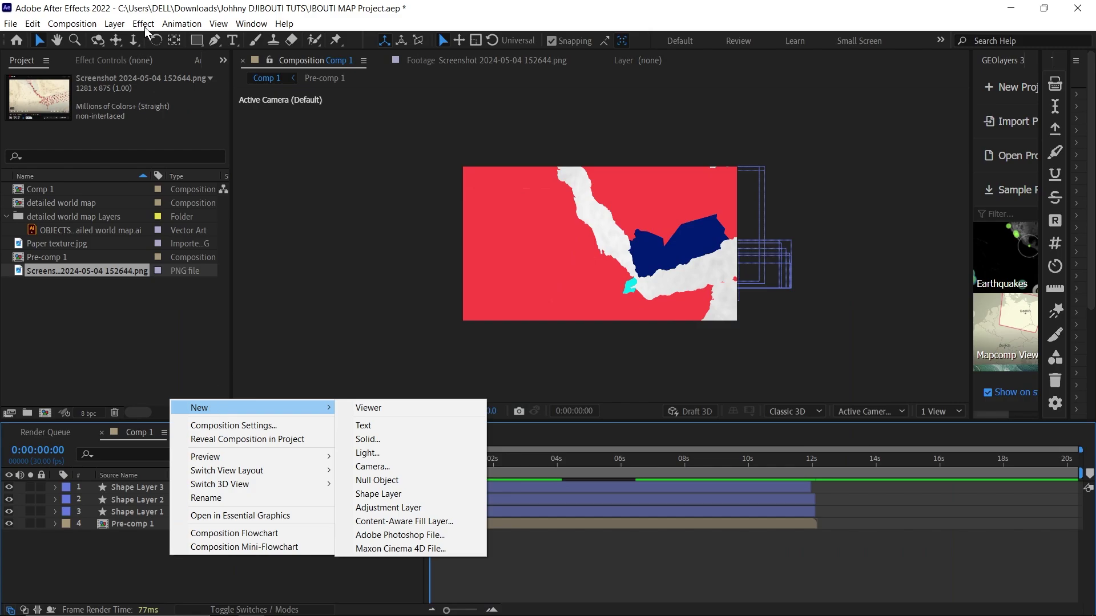
click(116, 25)
mouse_move(172, 33)
click(360, 80)
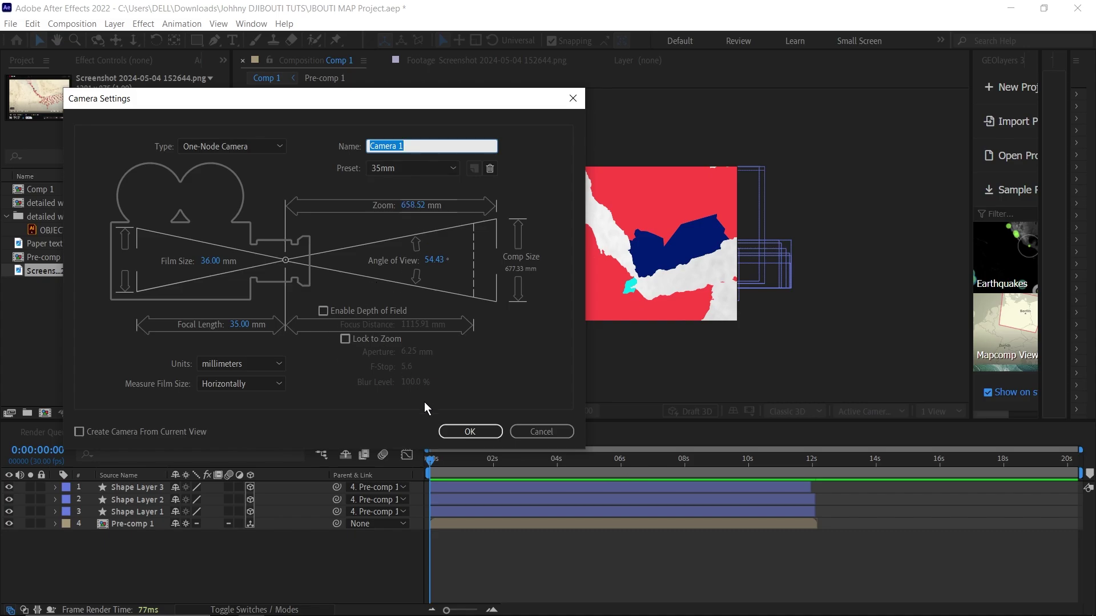
click(453, 433)
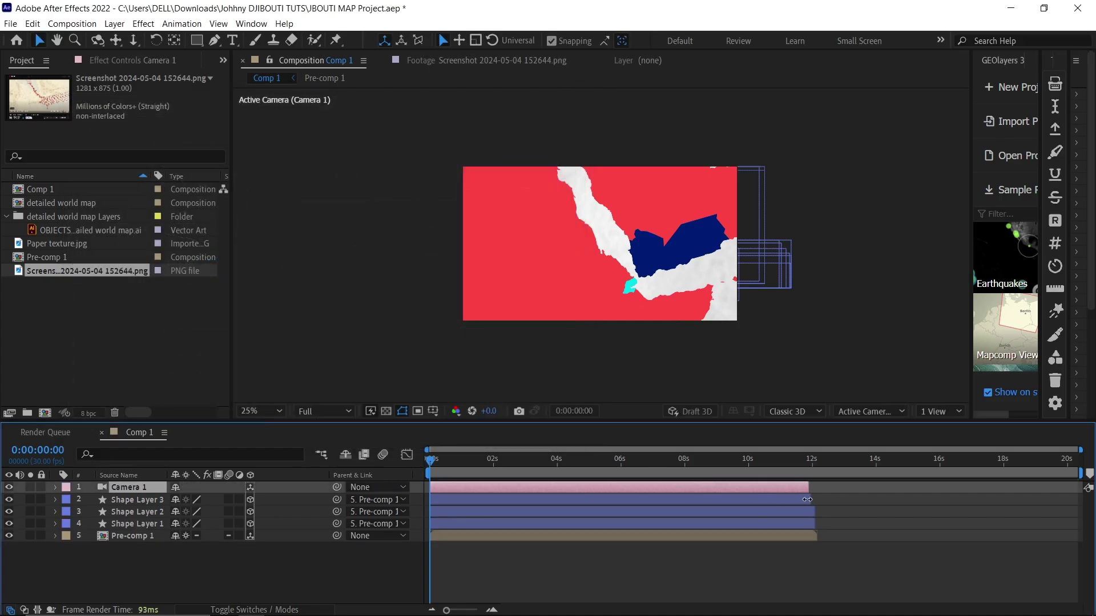
drag(807, 500, 810, 499)
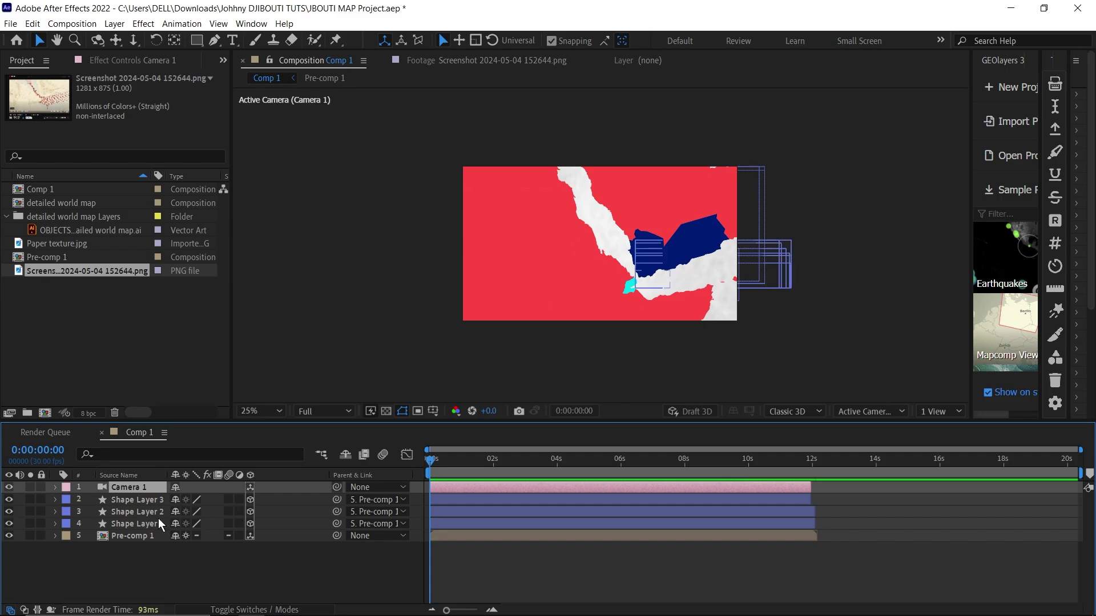
Reveal Camera 1's rotation and Position properties and set Position and X Rotation keyframes at 0 s.
key(r)
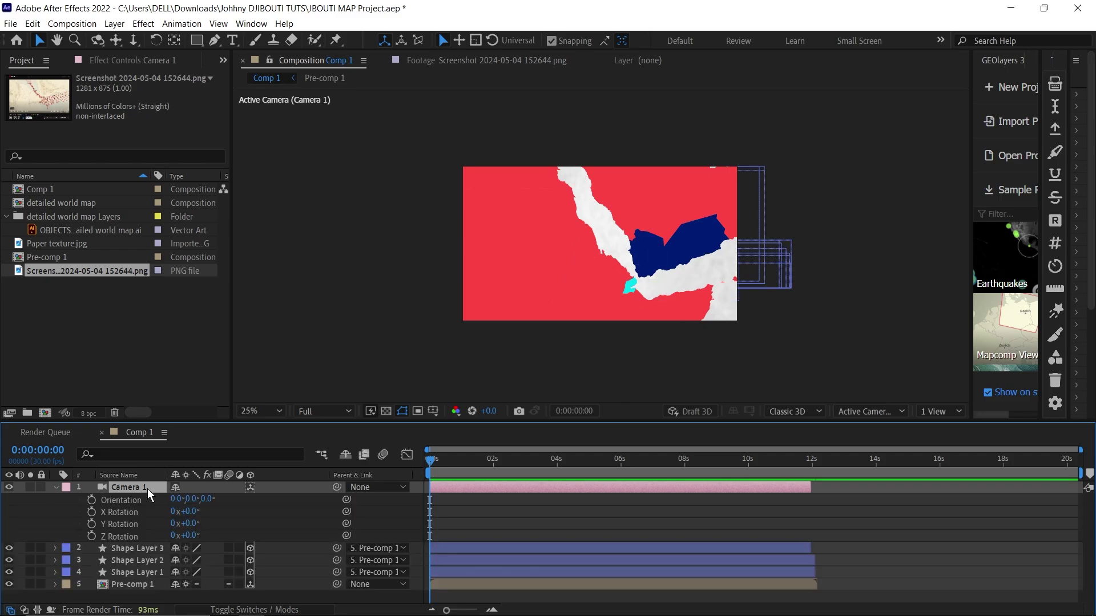
key(shift+p)
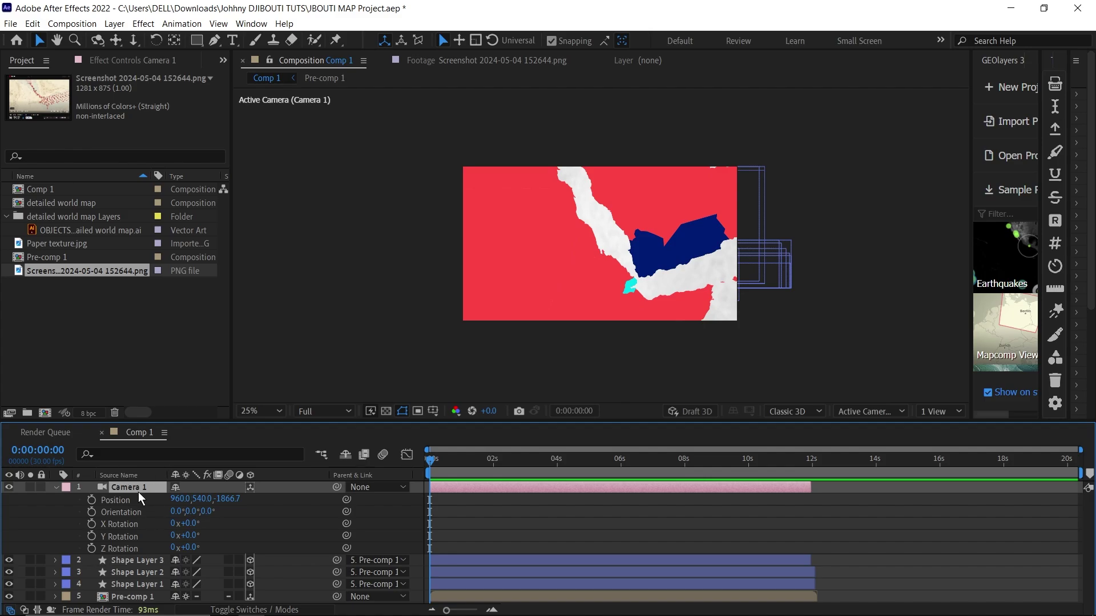
click(91, 501)
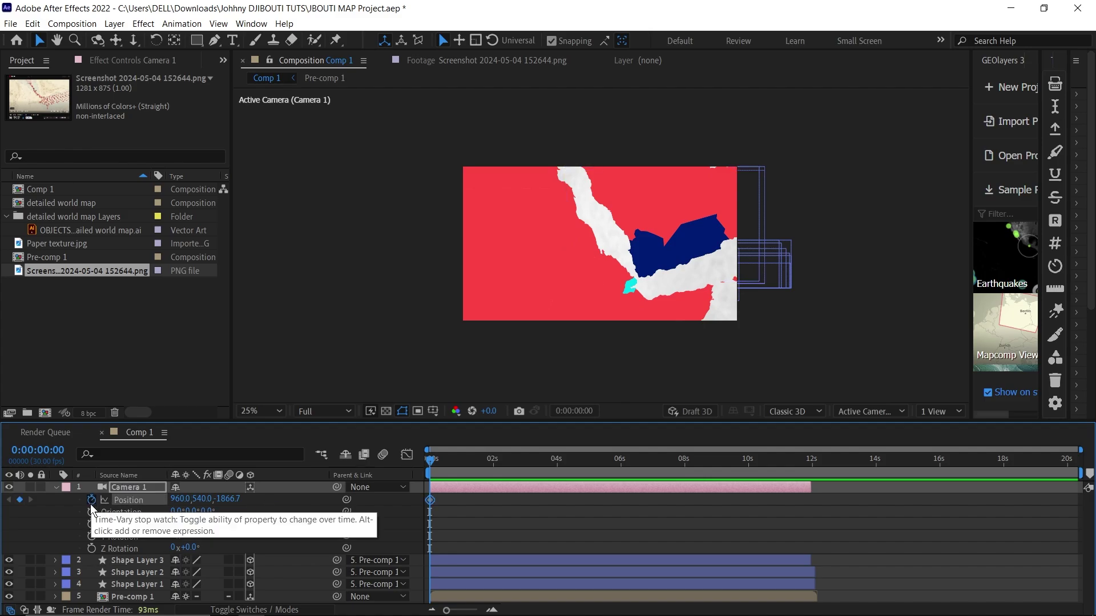
click(92, 524)
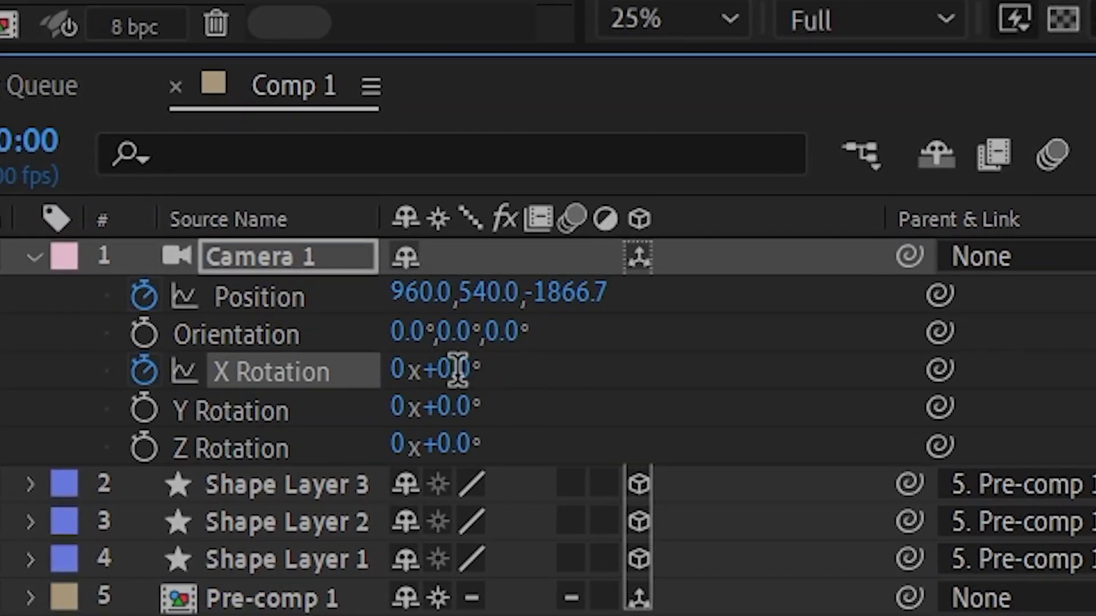
Set Camera 1's starting X Rotation to 58° and Position to 1210, 1098, -228, restoring viewer refresh.
click(457, 369)
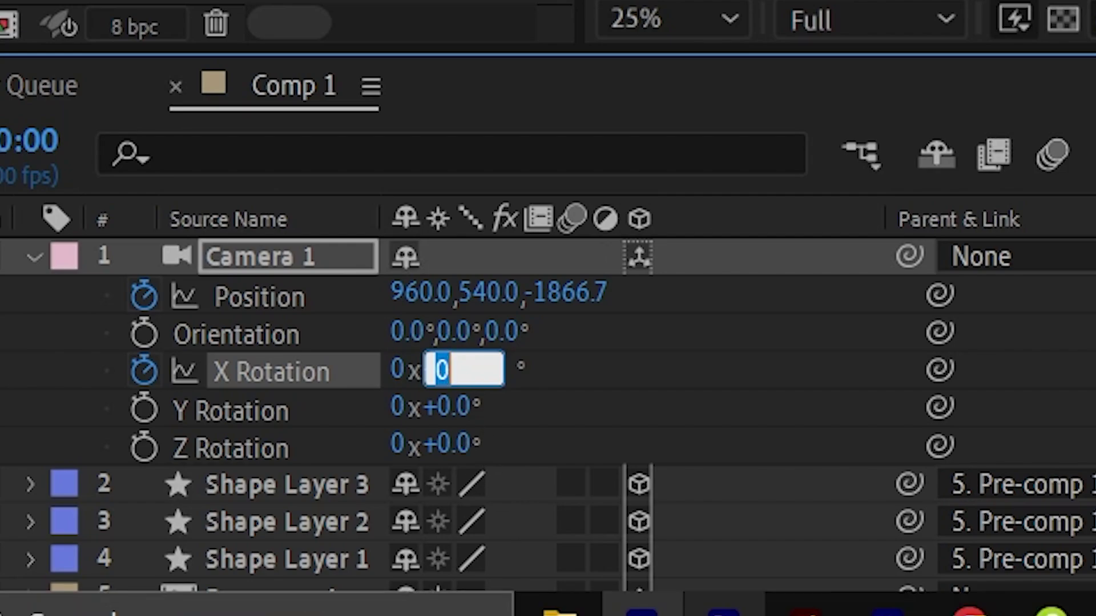
text(58)
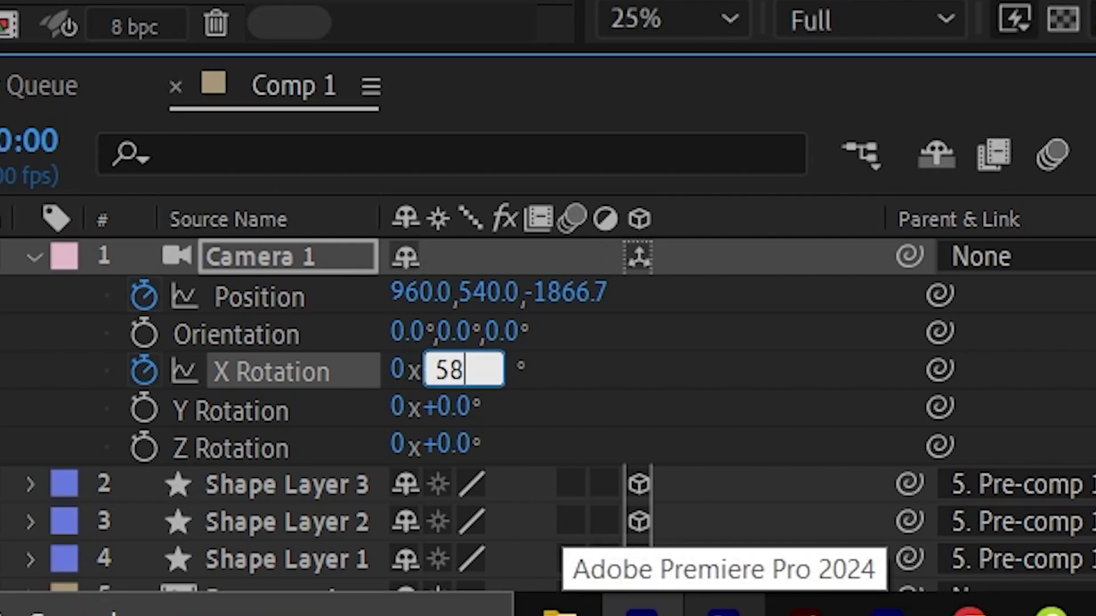
click(407, 297)
text(1210)
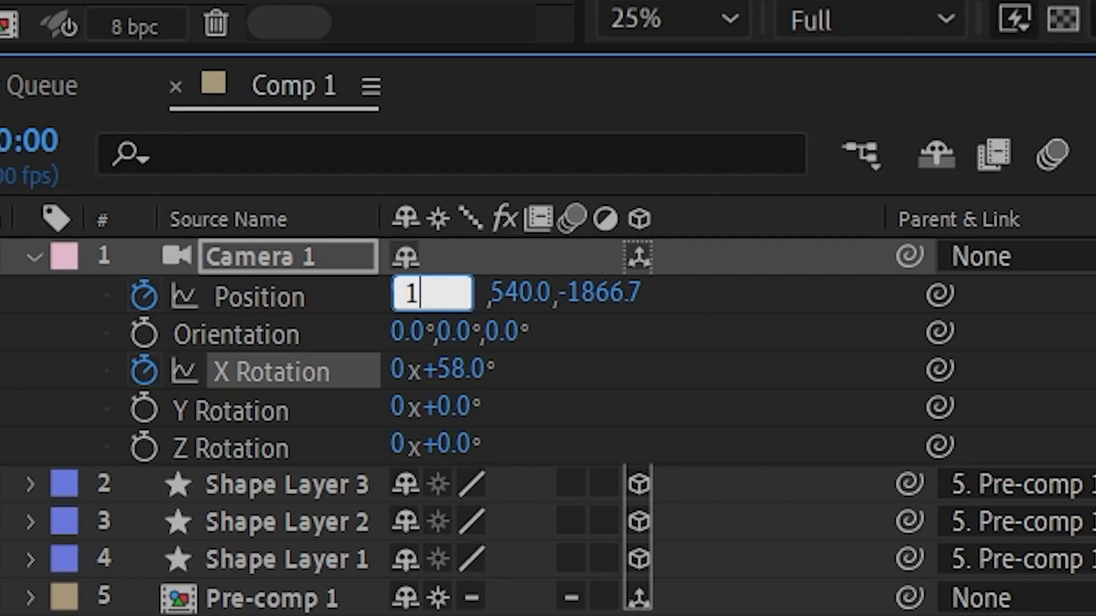
click(513, 290)
text(1098)
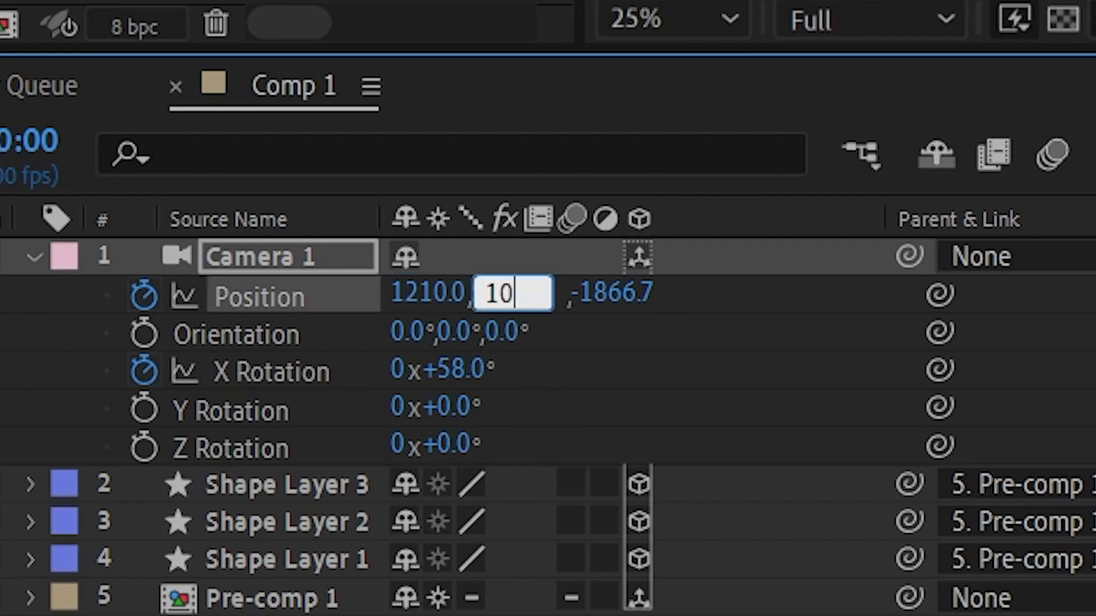
click(599, 294)
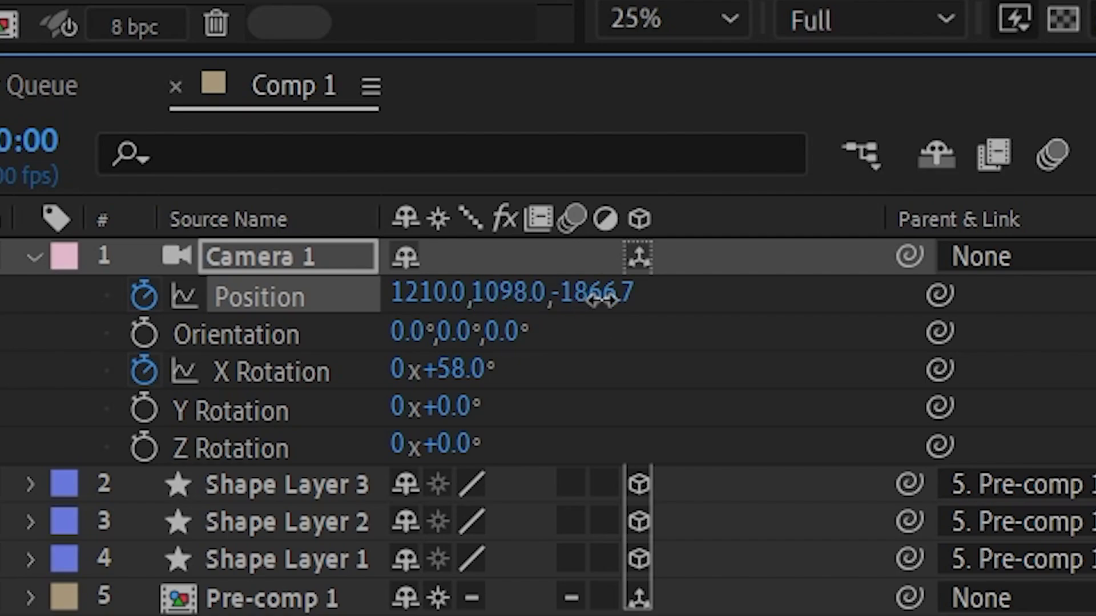
text(-22)
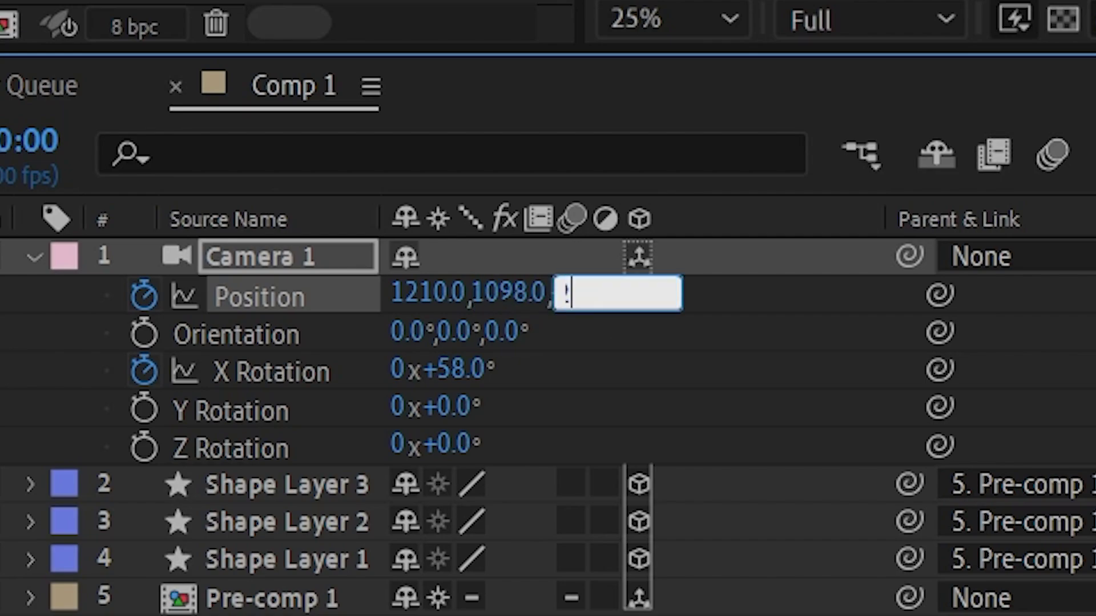
text(8)
key(Return)
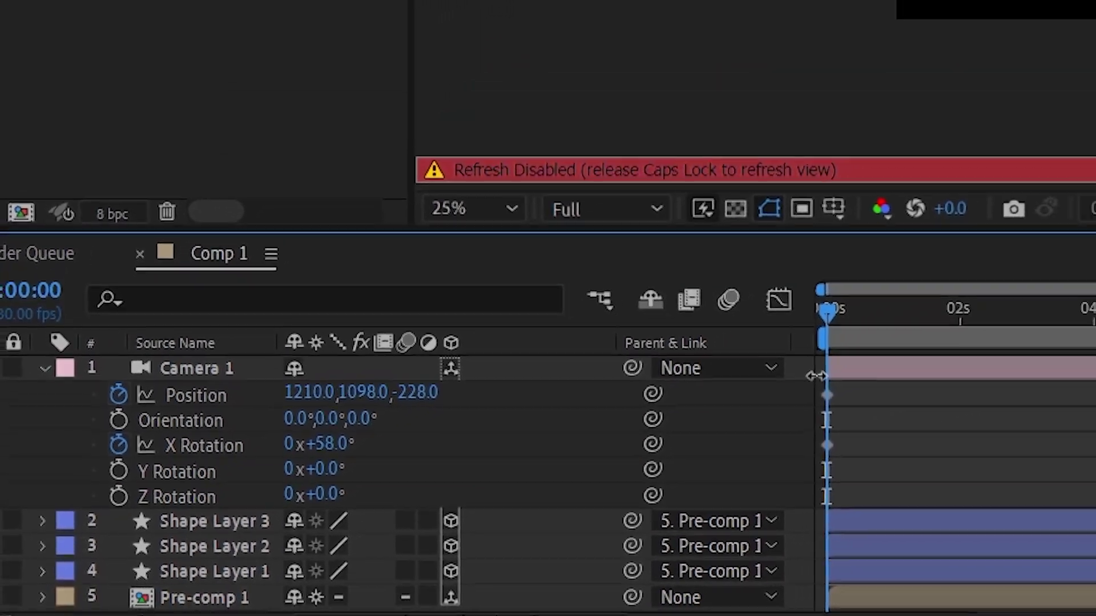
key(Caps_Lock)
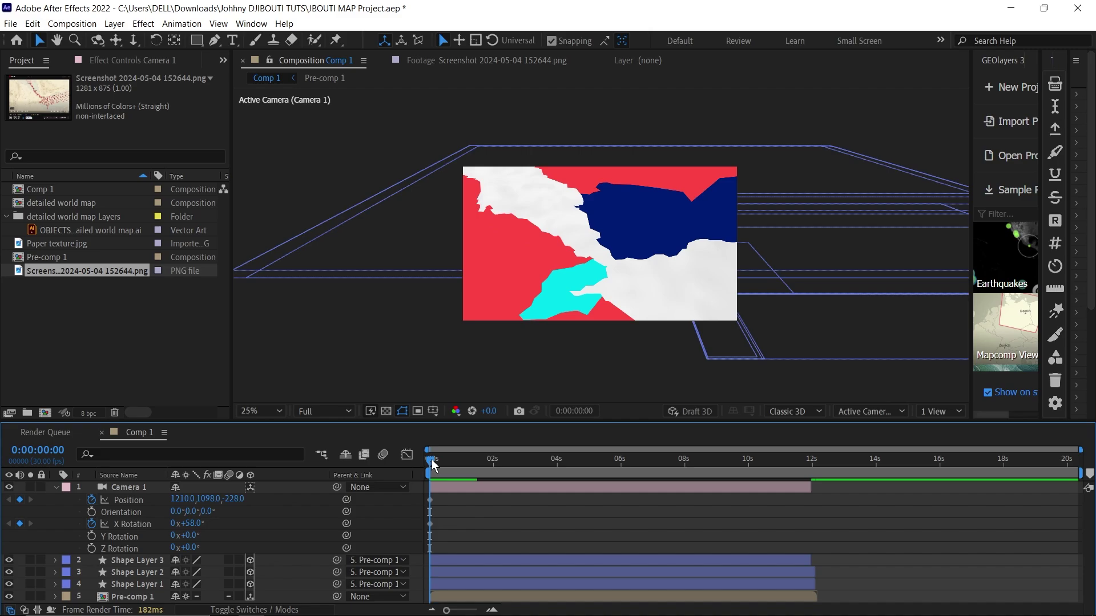
At about 7 s, key Camera 1 to X Rotation 38° and Position 1180, 1433, -1038, then return to the start.
drag(446, 458, 667, 463)
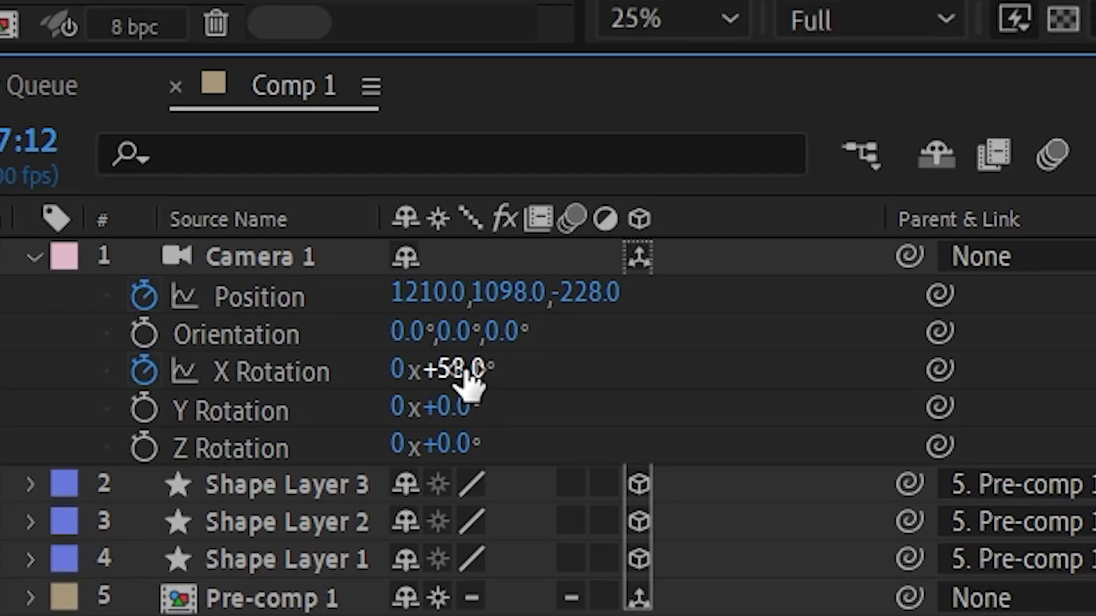
click(465, 371)
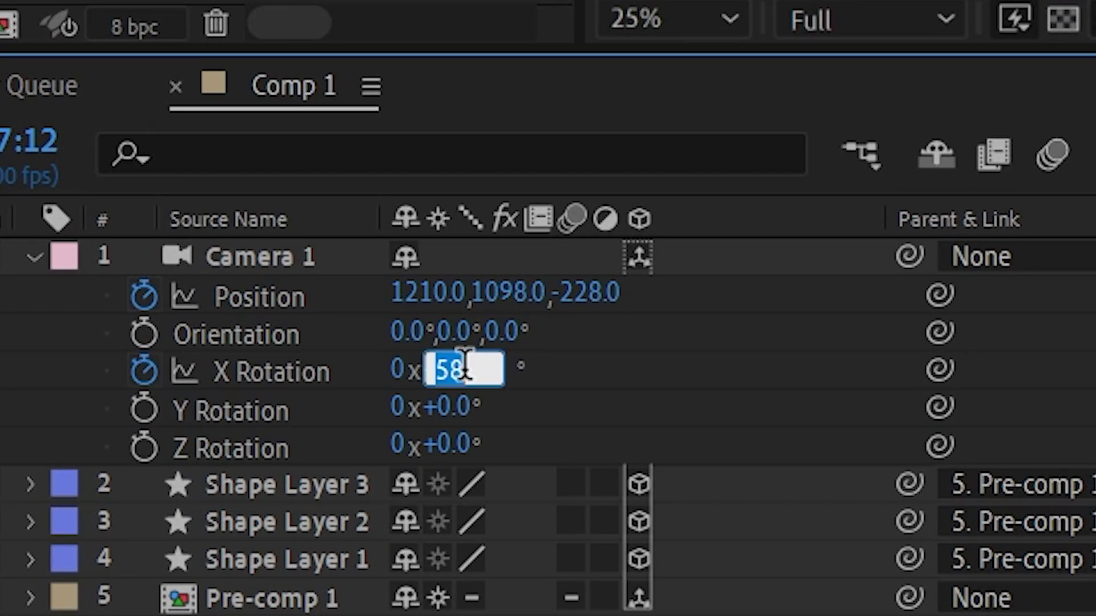
text(38)
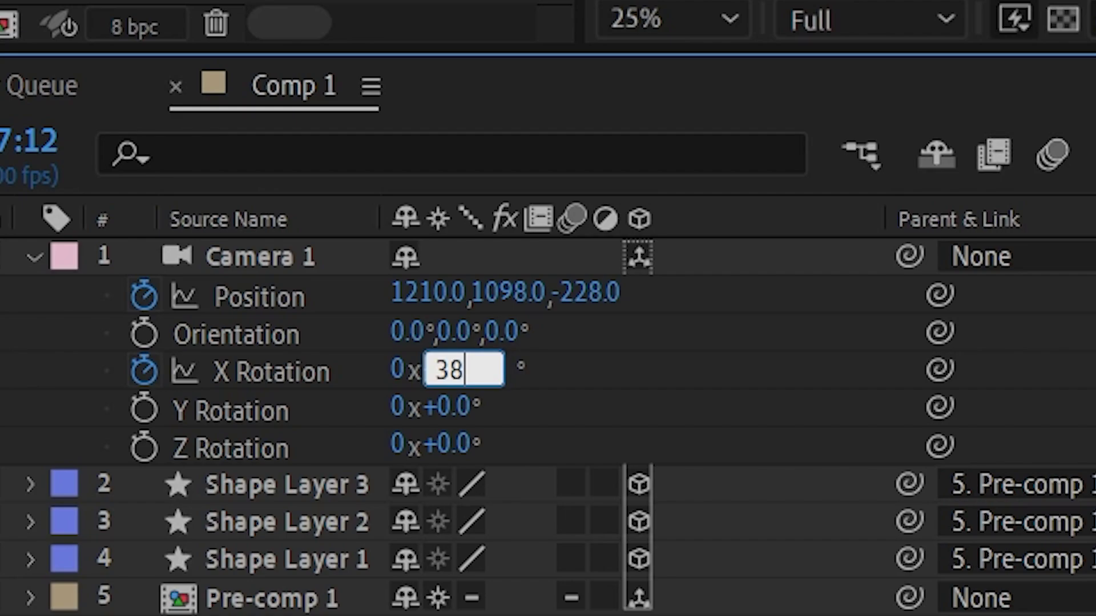
click(417, 284)
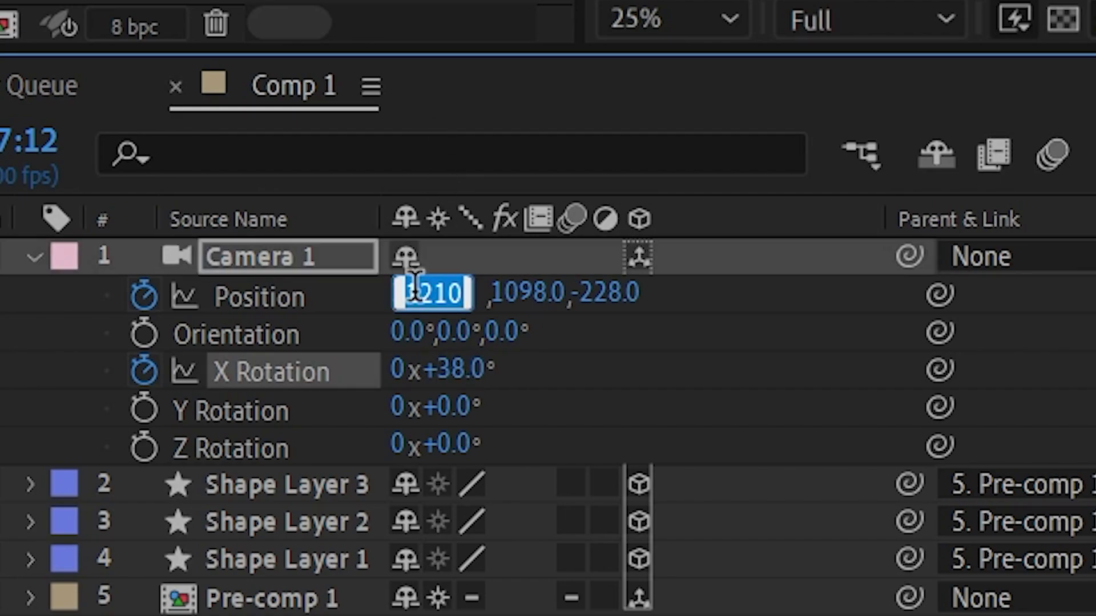
text(1180)
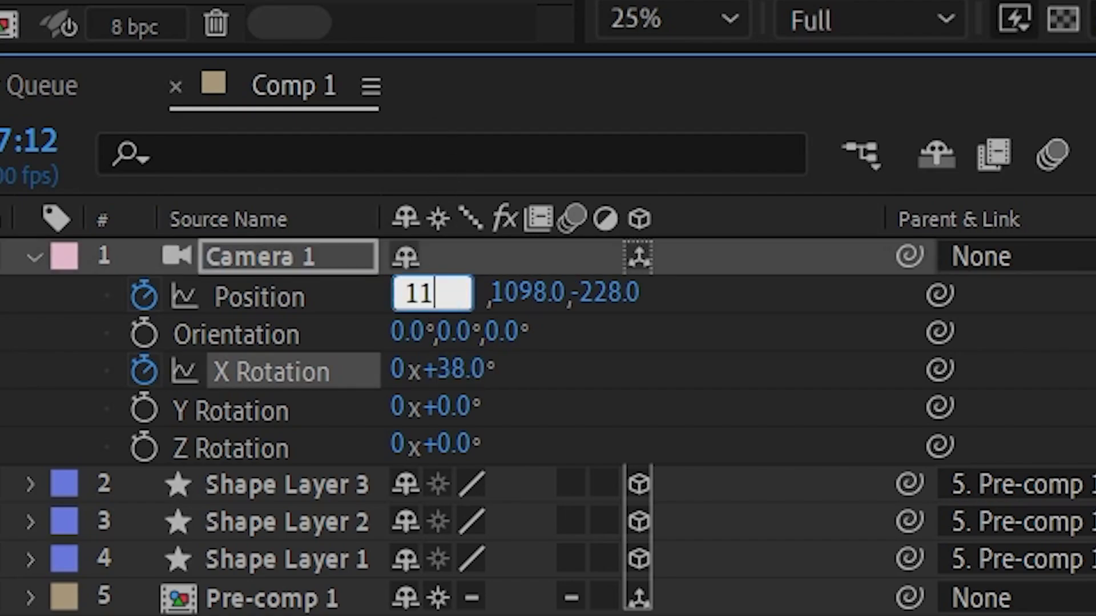
click(513, 288)
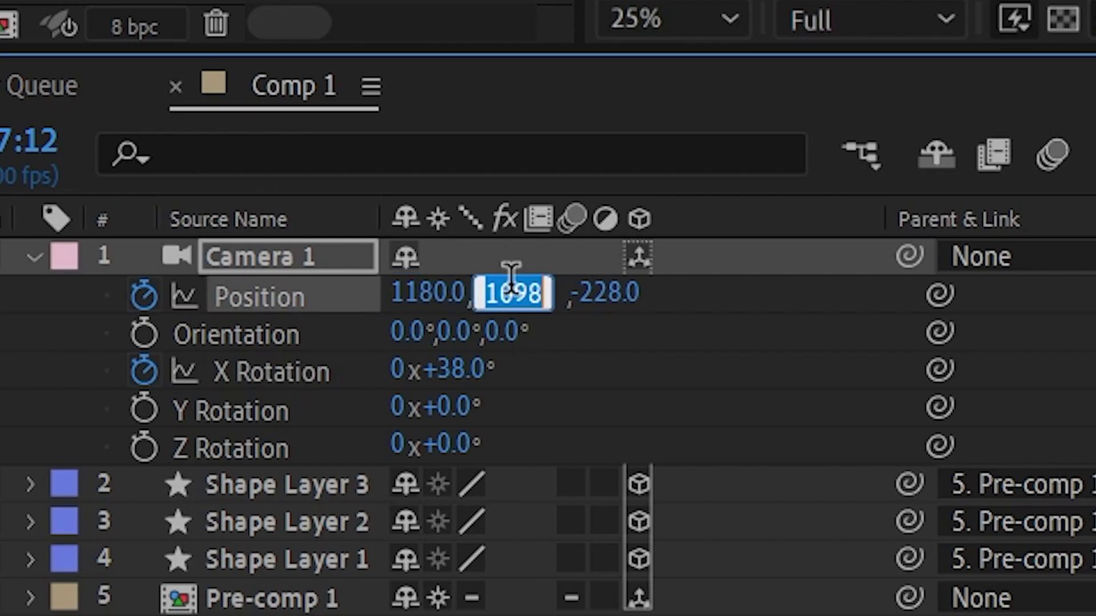
text(1433)
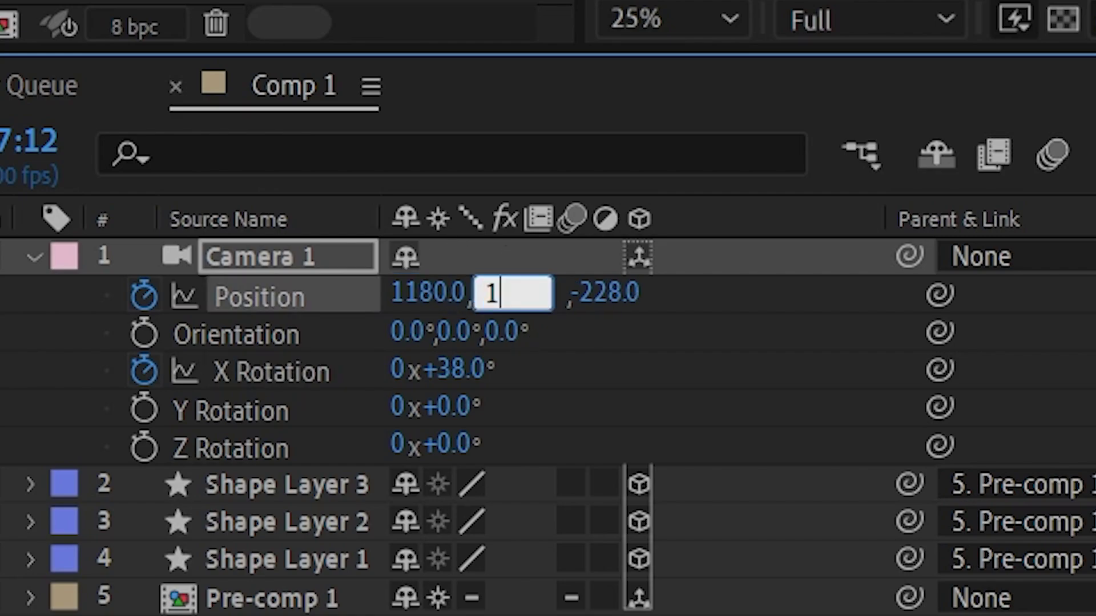
click(598, 283)
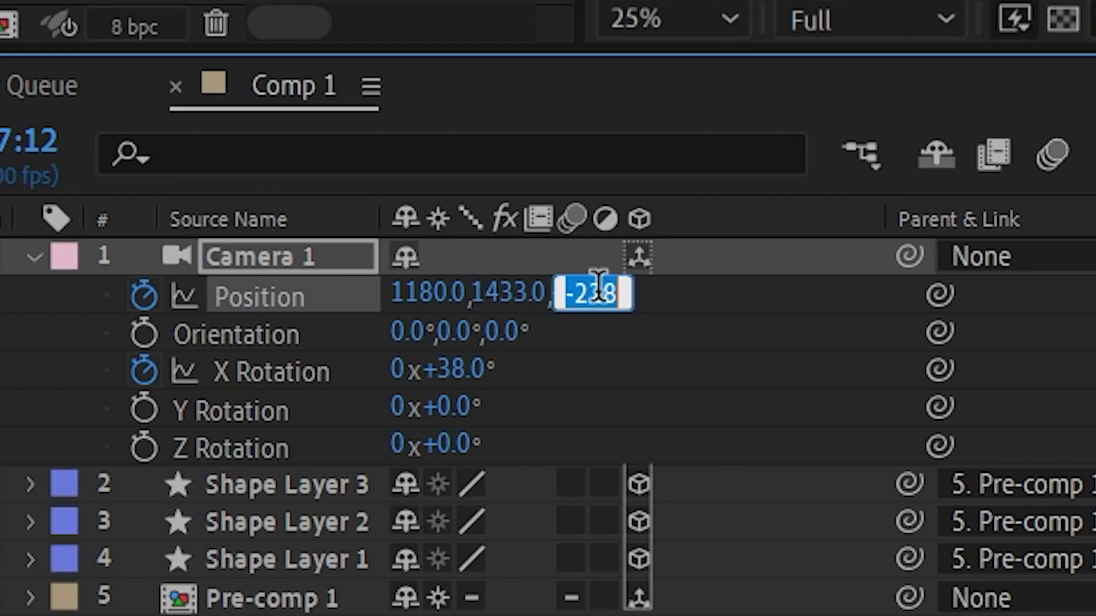
text(-1038)
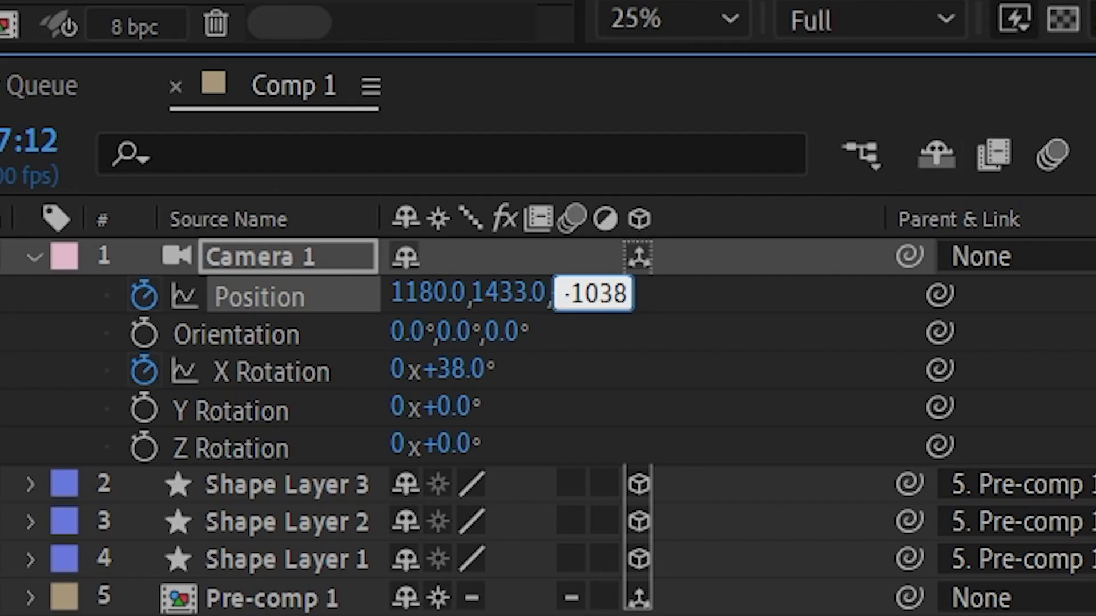
key(Return)
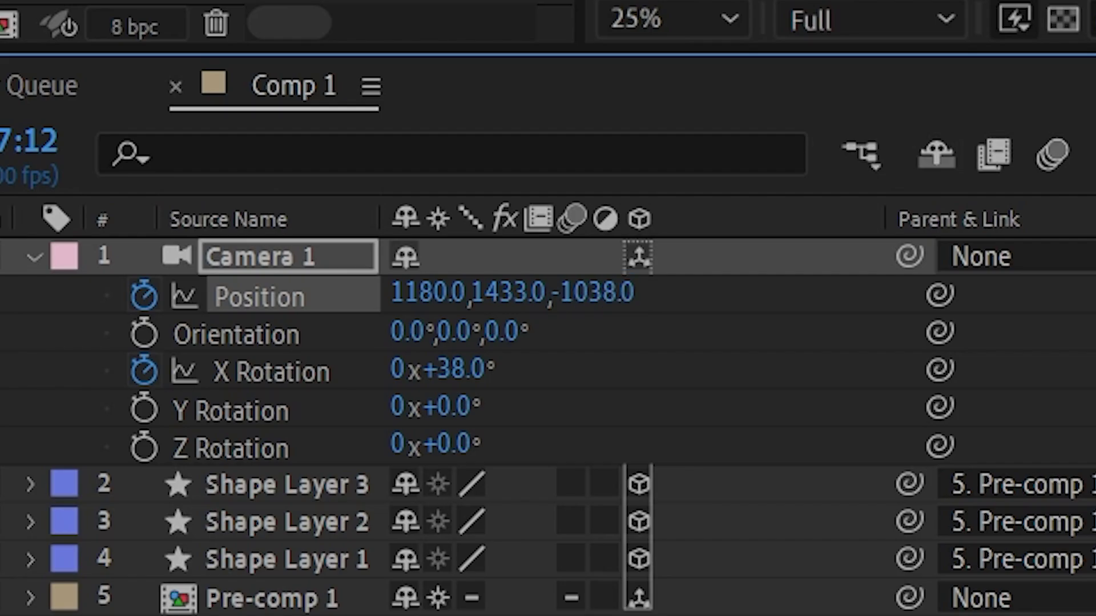
key(Home)
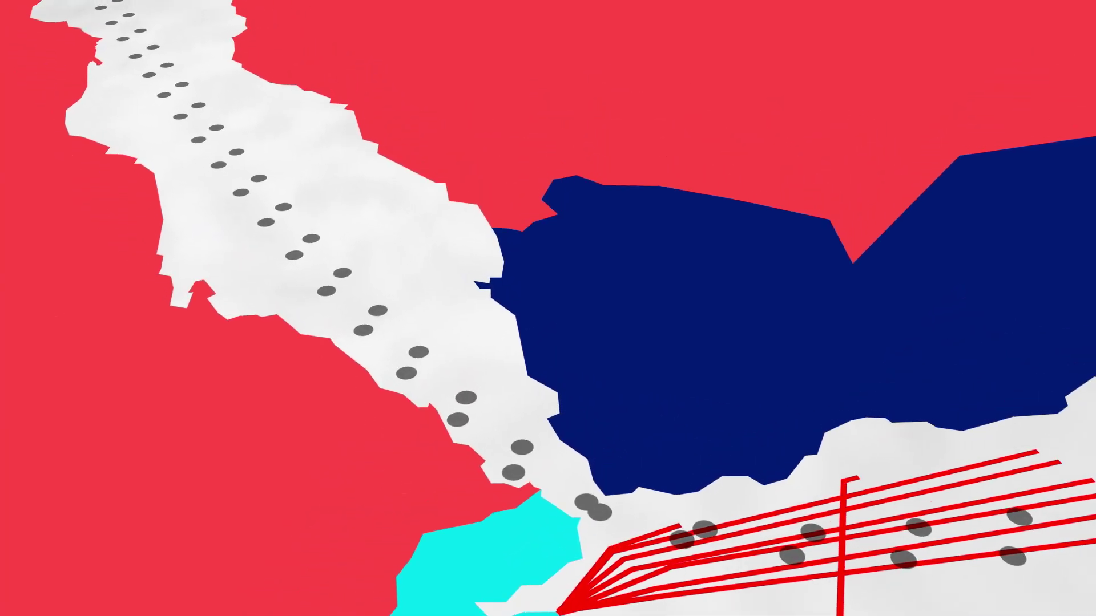